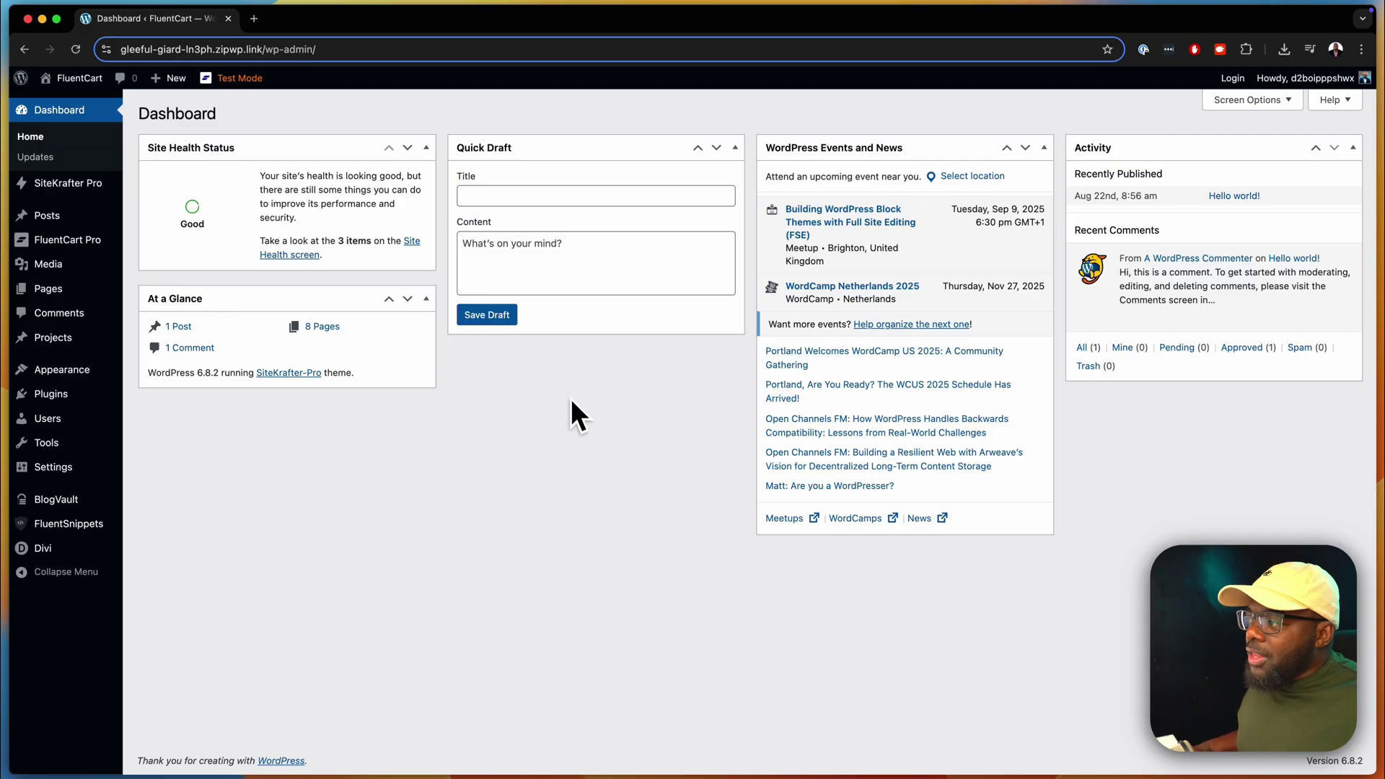
- Search the plugin directory for 'fluentaffiliate', then install and activate the FluentAffiliate plugin
mouse_move(90, 395)
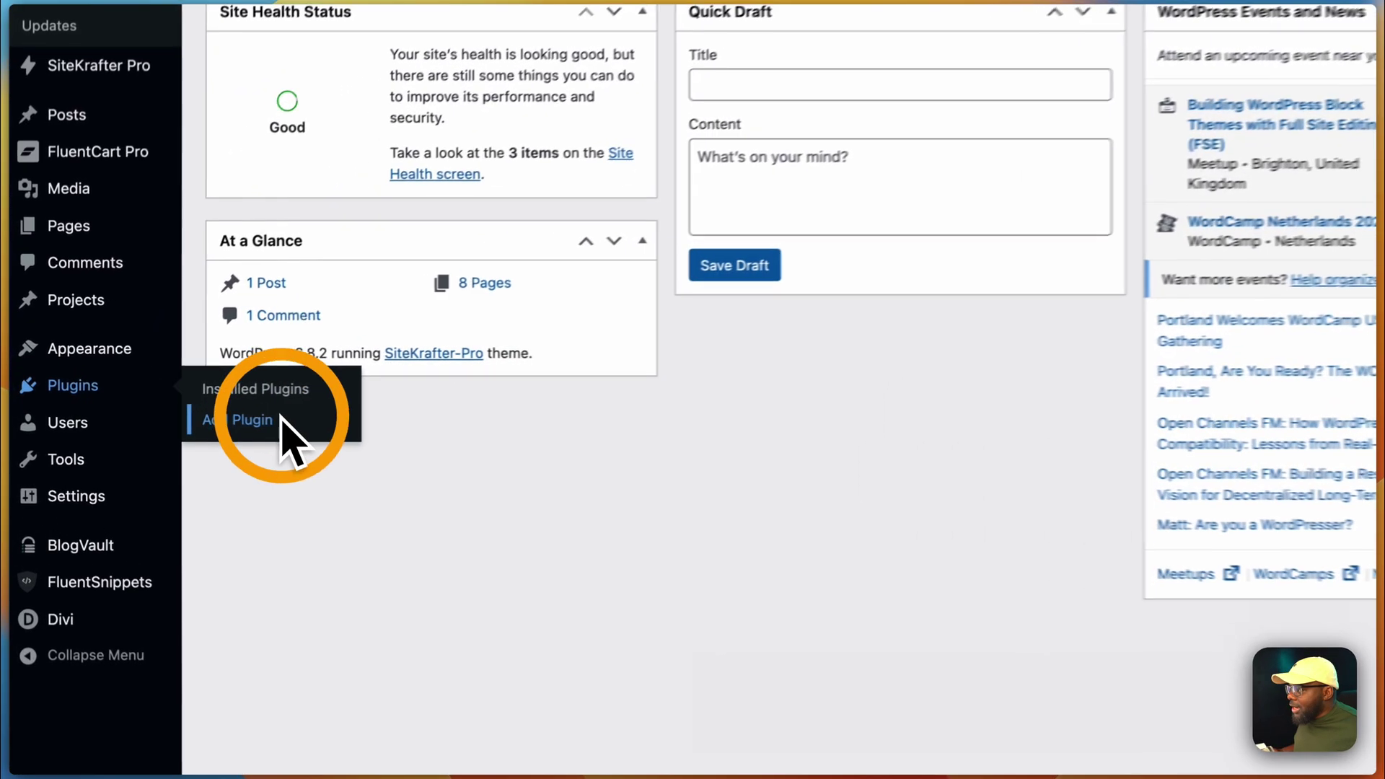
left_click(159, 416)
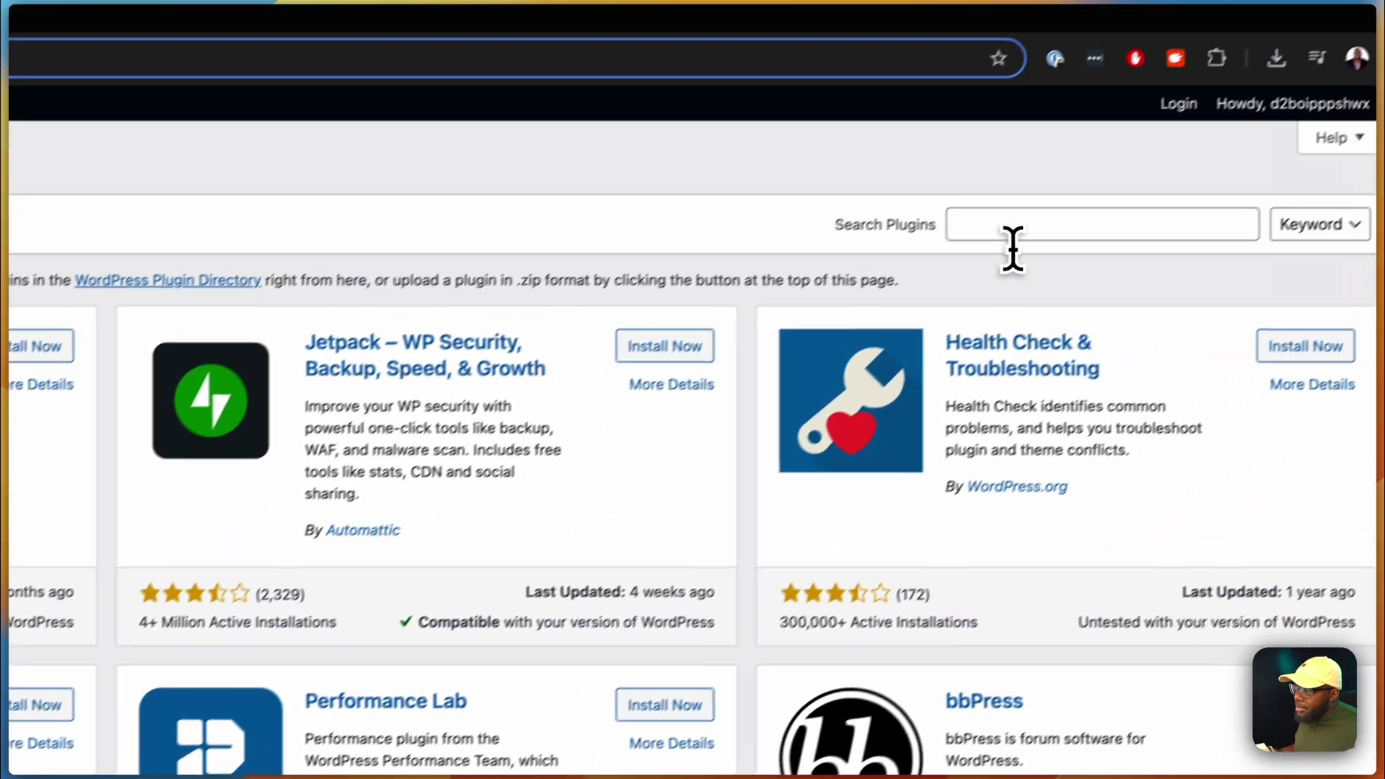
left_click(995, 245)
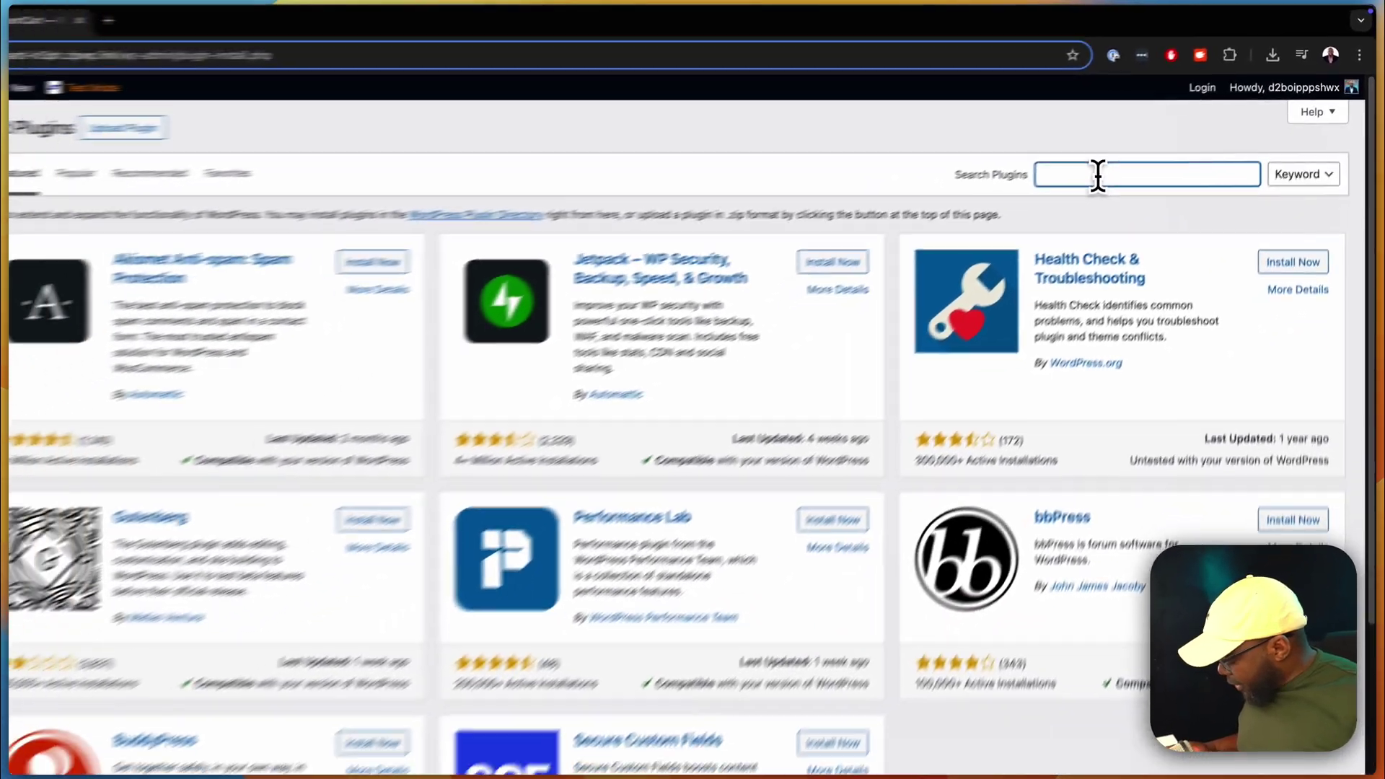
type("fluentaffiliate")
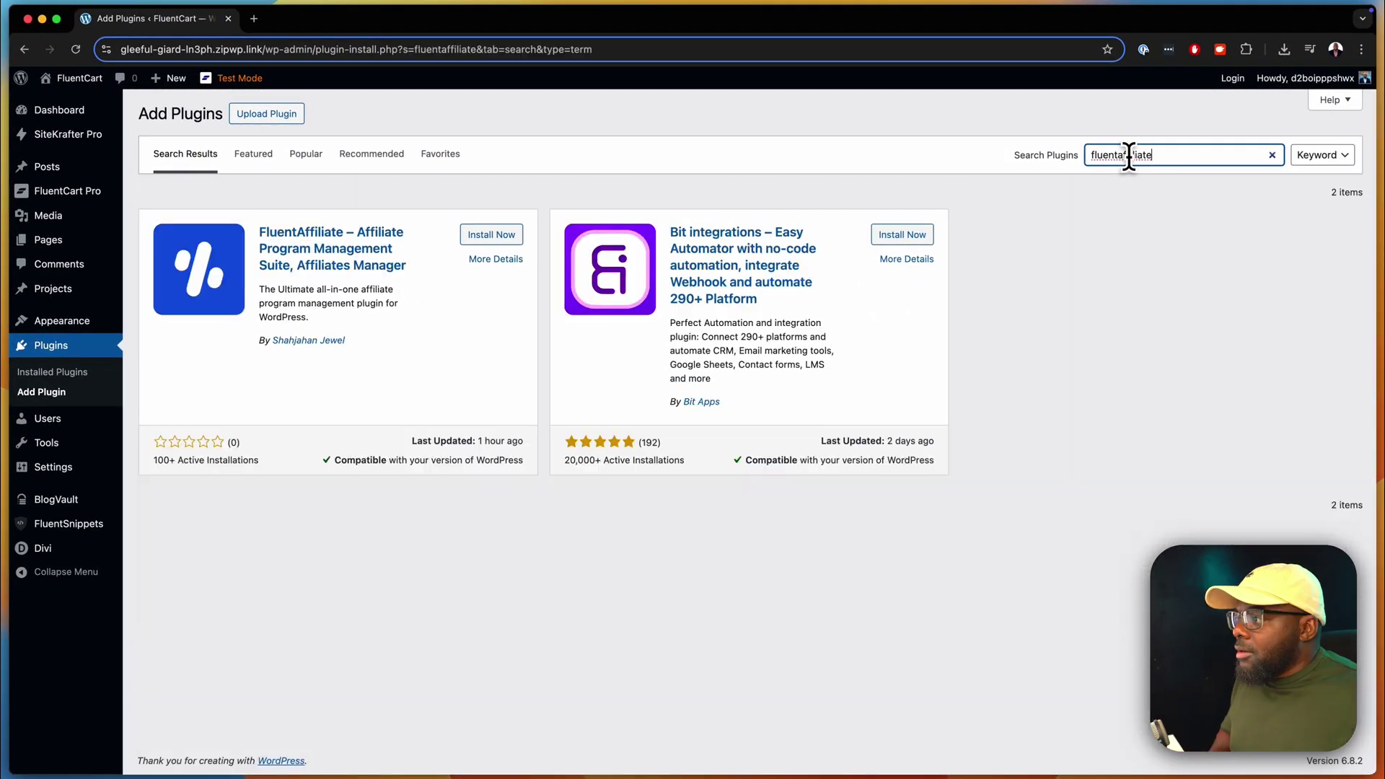
left_click(492, 235)
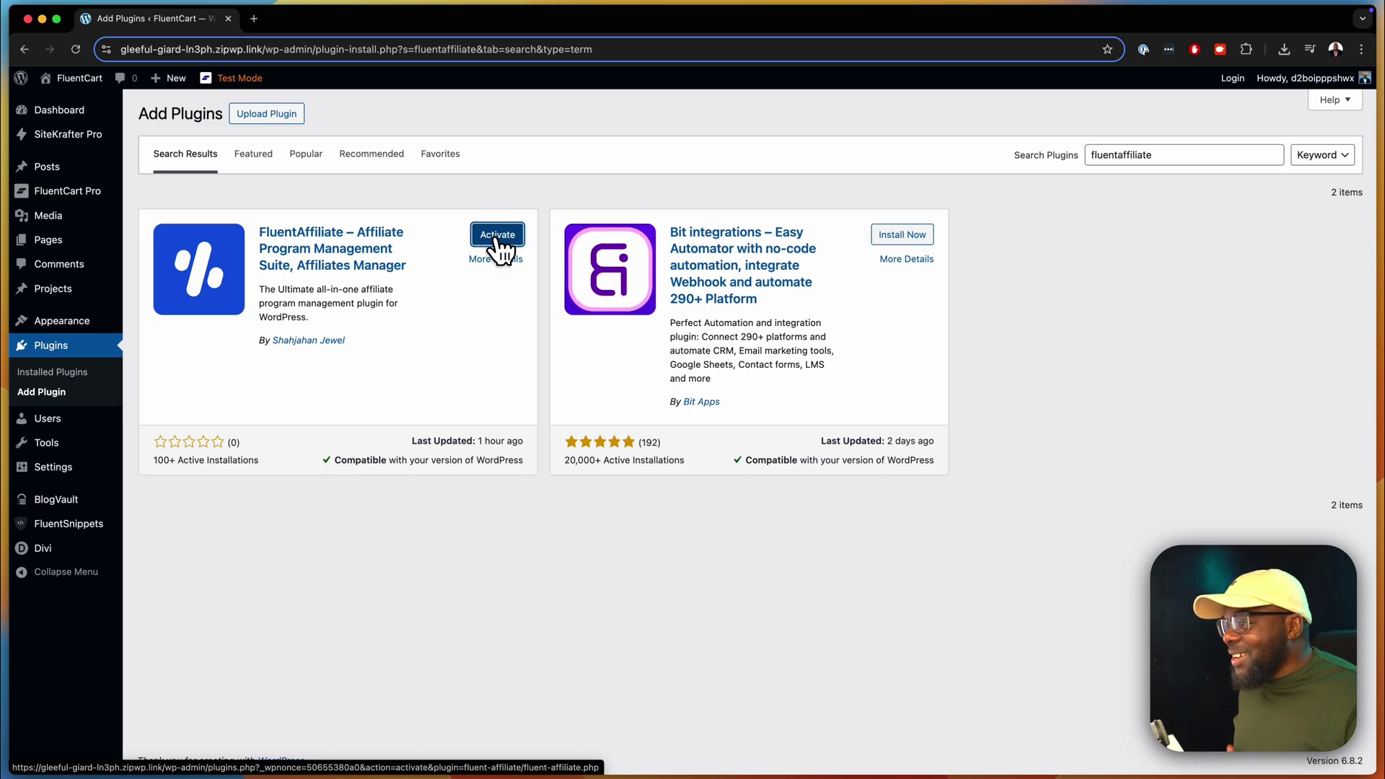
left_click(498, 237)
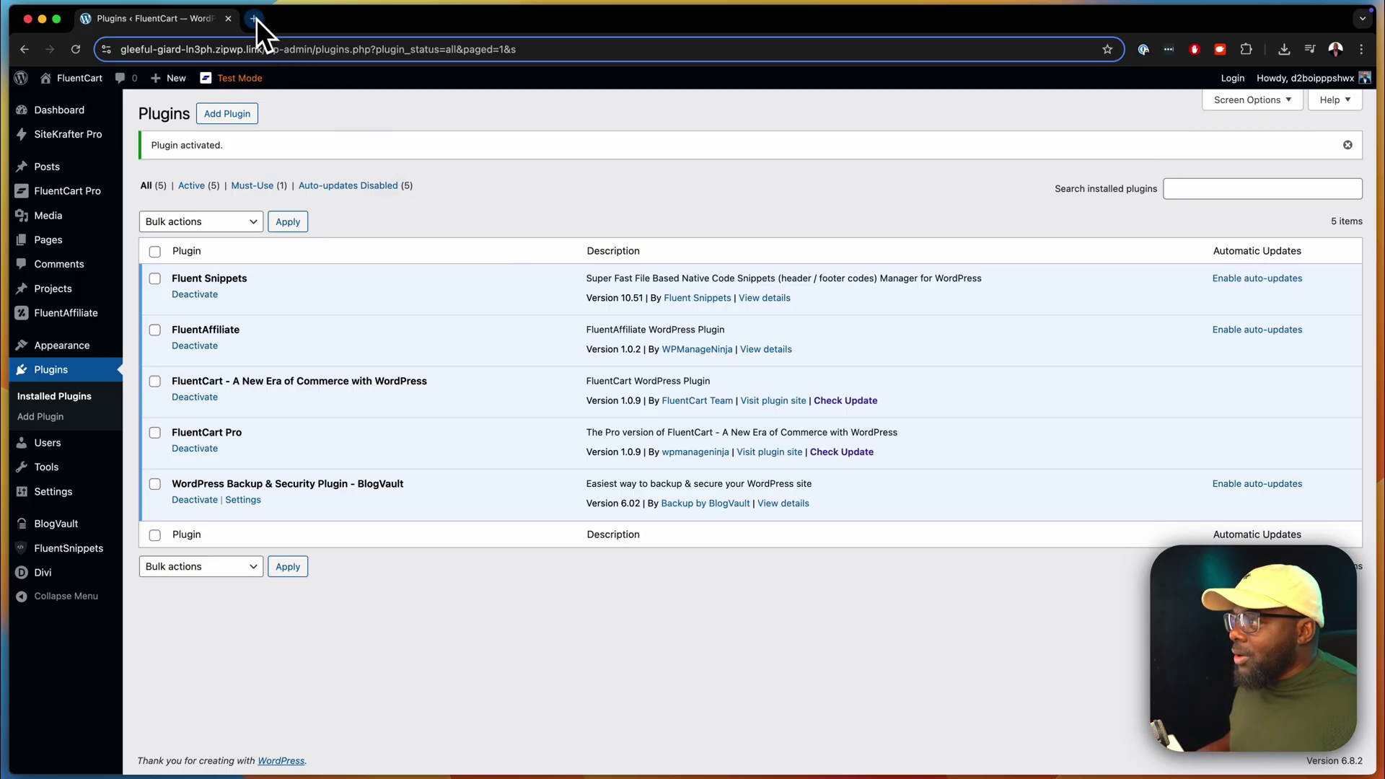
left_click(231, 114)
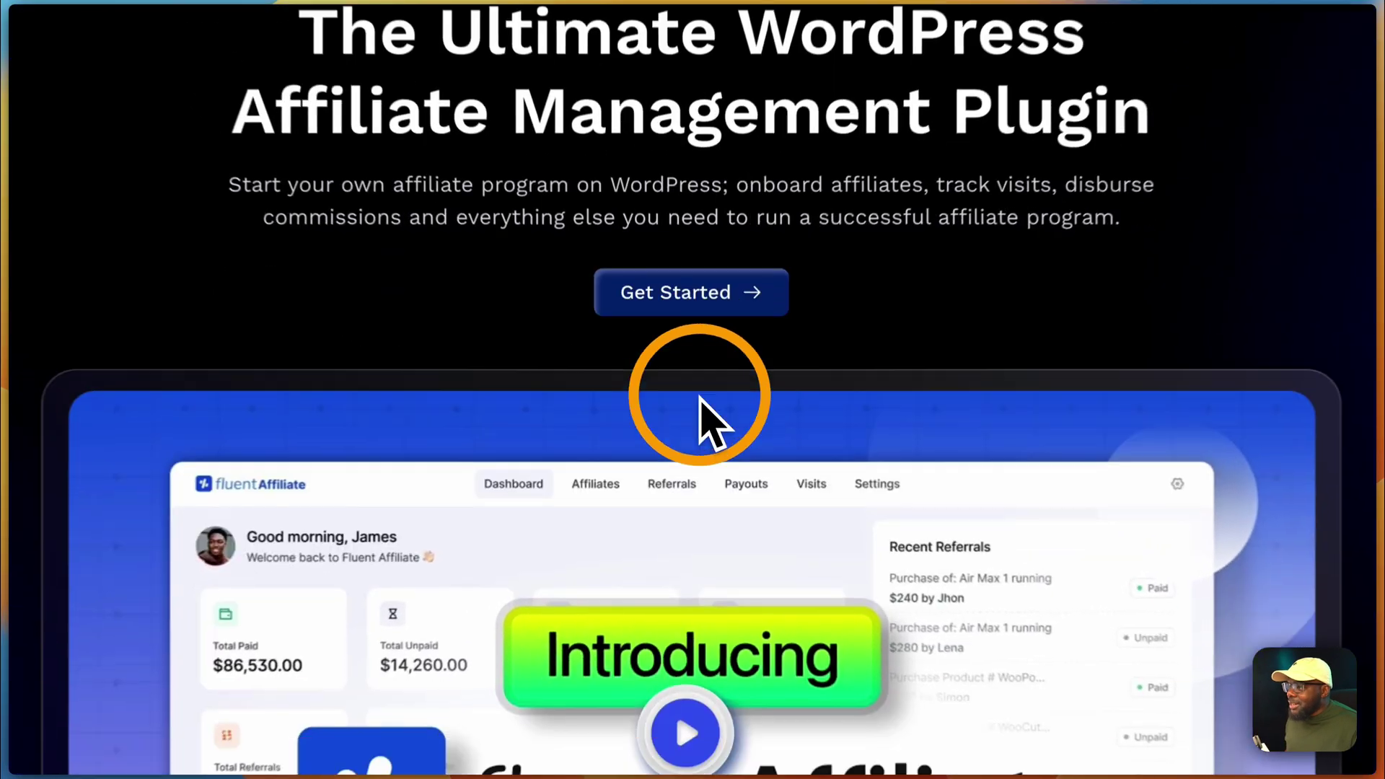
- Scroll fluentaffiliate.com down to the $199, $399 and $699 pricing plans, then return to WordPress
scroll(697, 505, "down", 15)
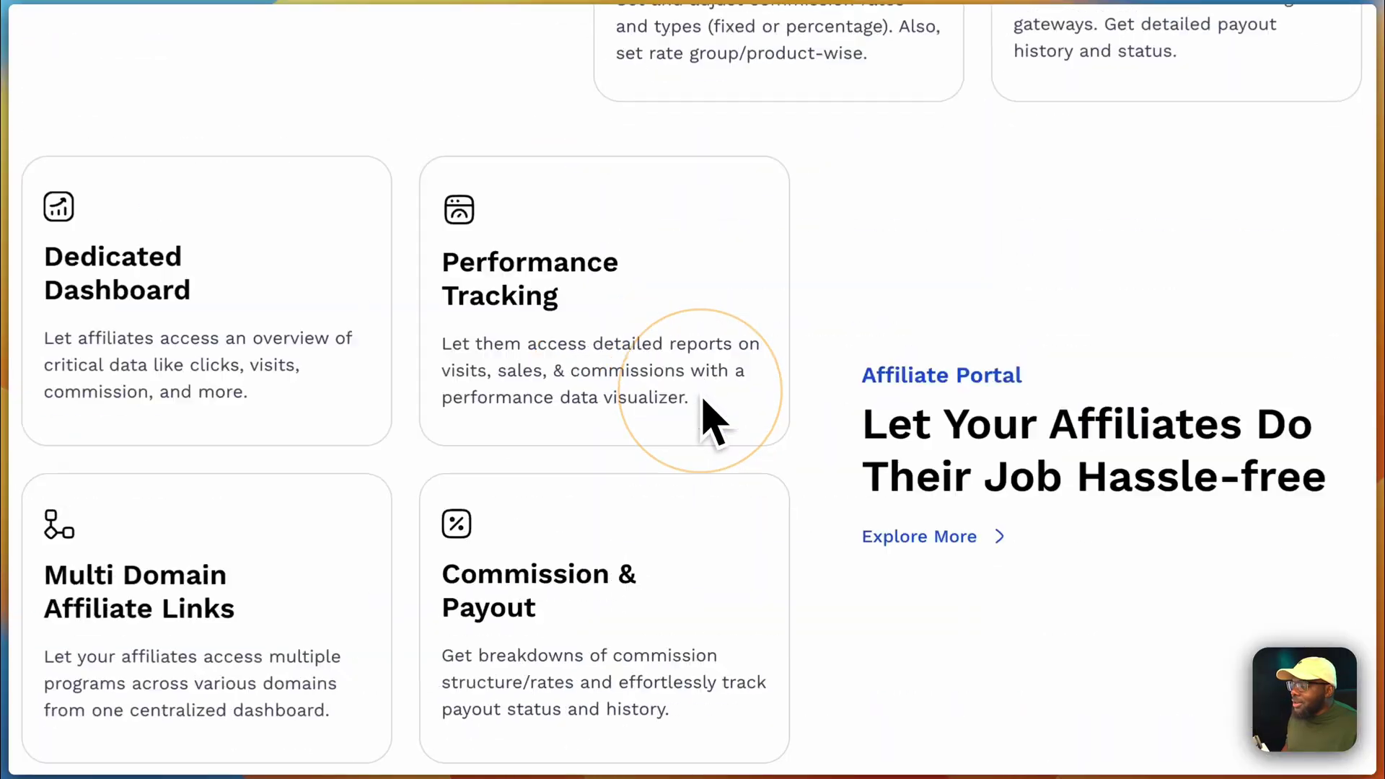
scroll(710, 422, "down", 10)
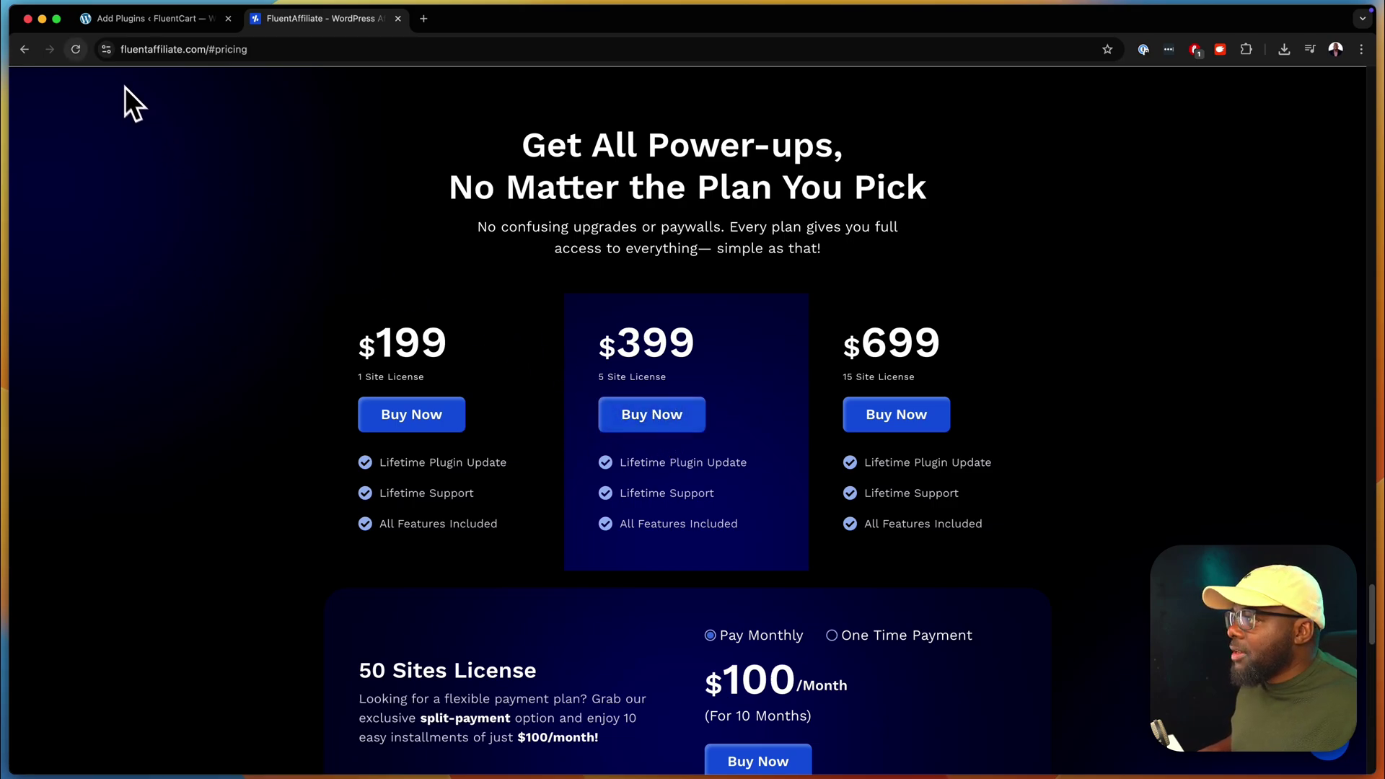
left_click(140, 20)
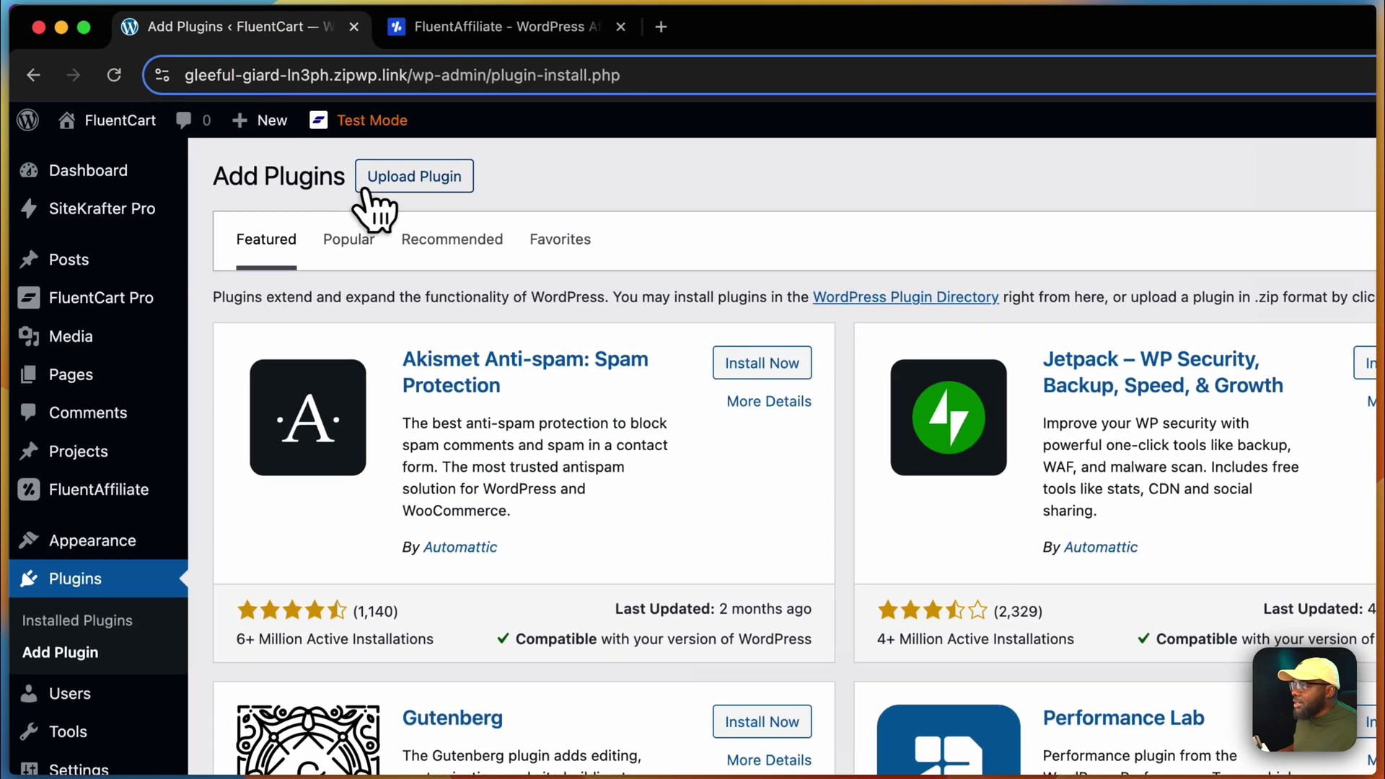
- Upload fluent-affiliate-pro-1.0.1.zip, install it and activate FluentAffiliate Pro
left_click(390, 180)
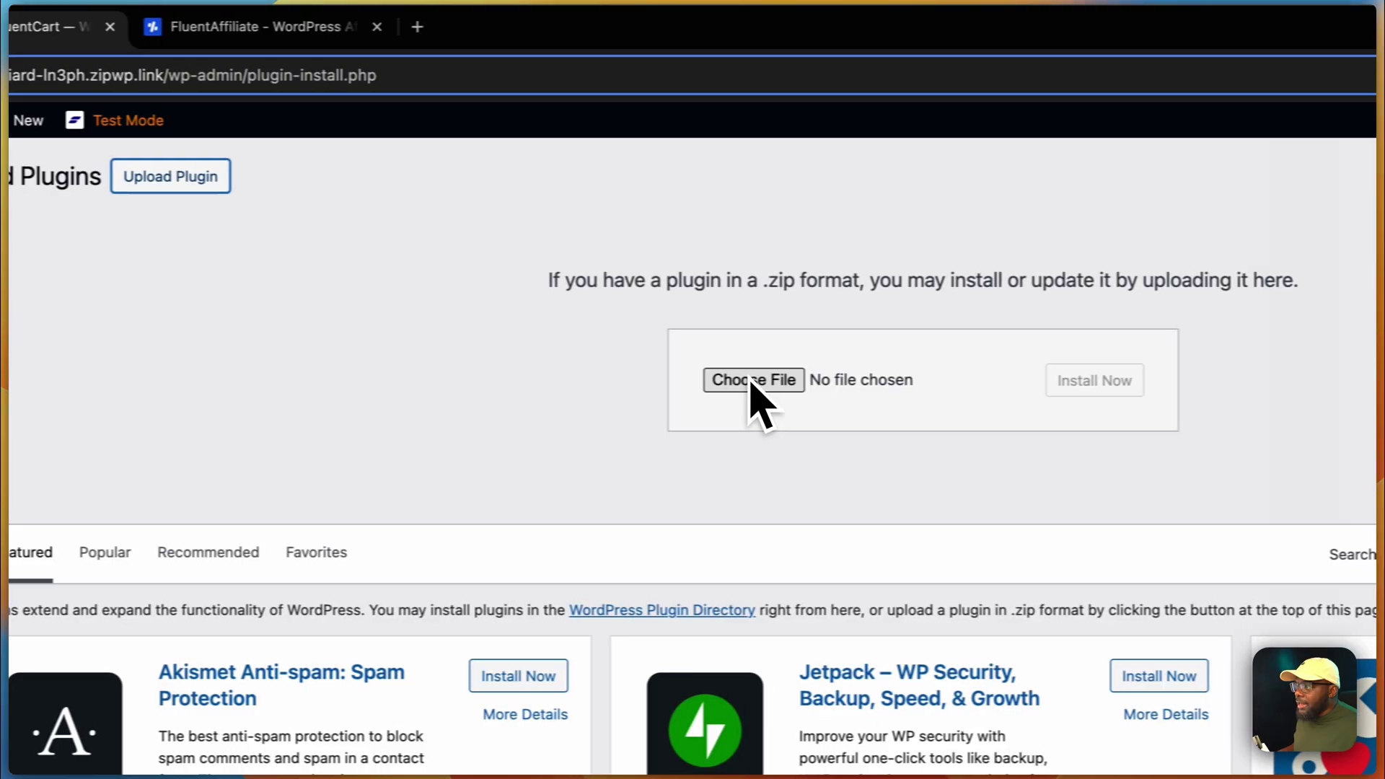
left_click(1002, 382)
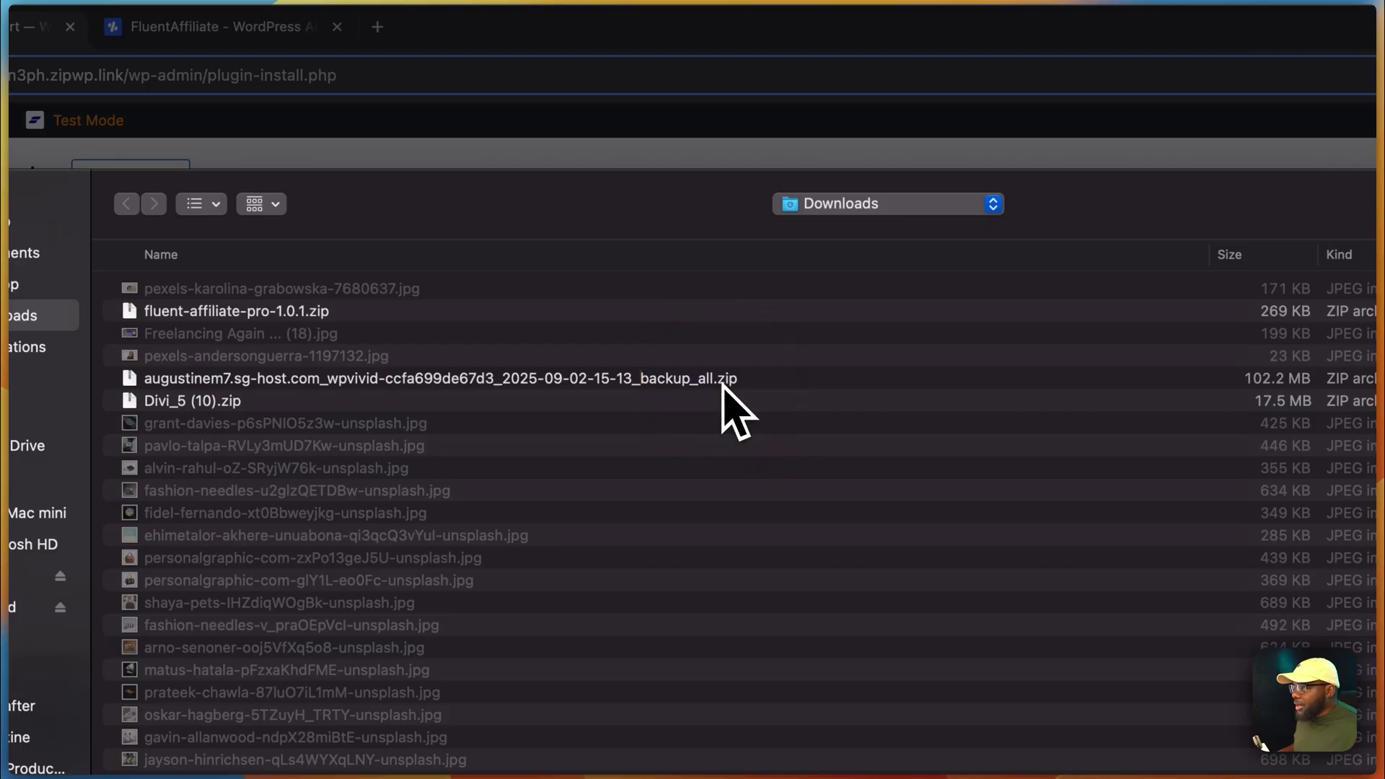
double_click(355, 314)
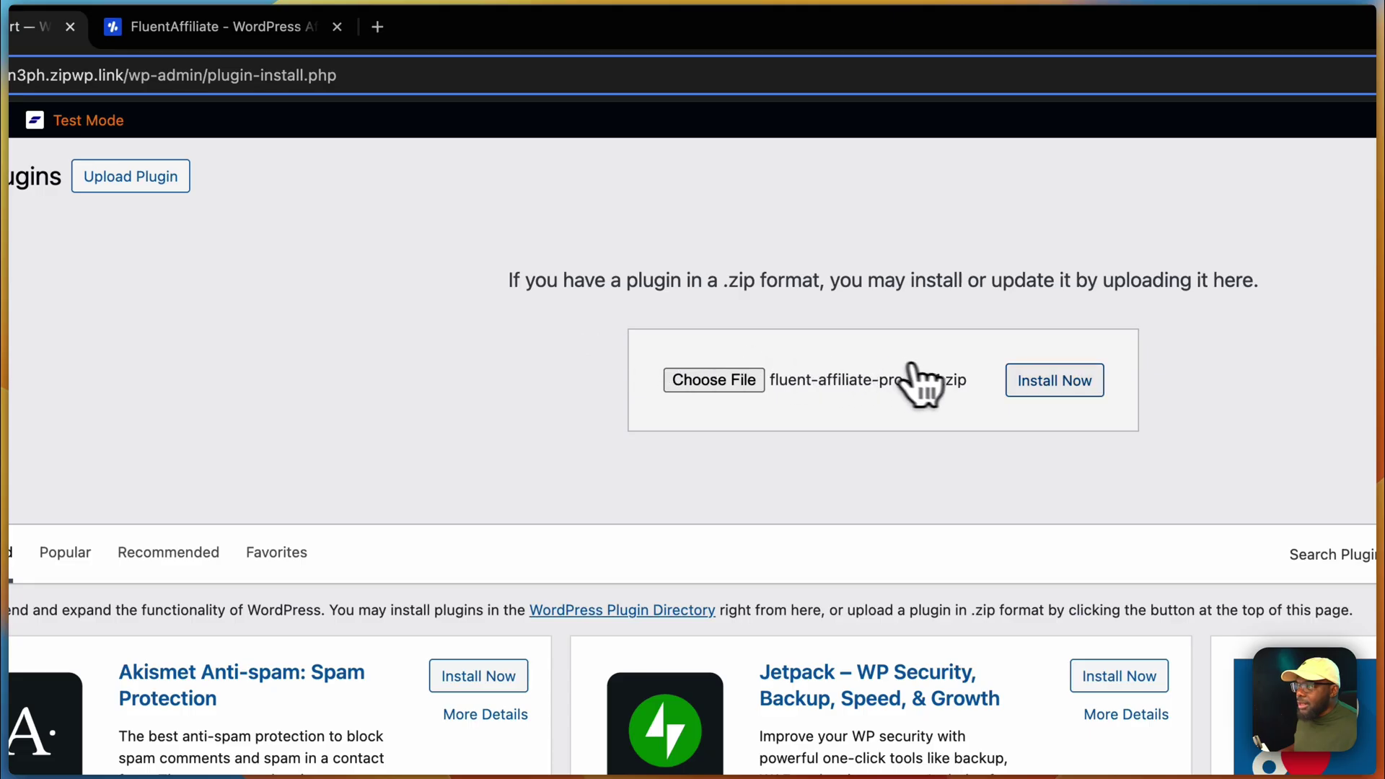
left_click(1057, 384)
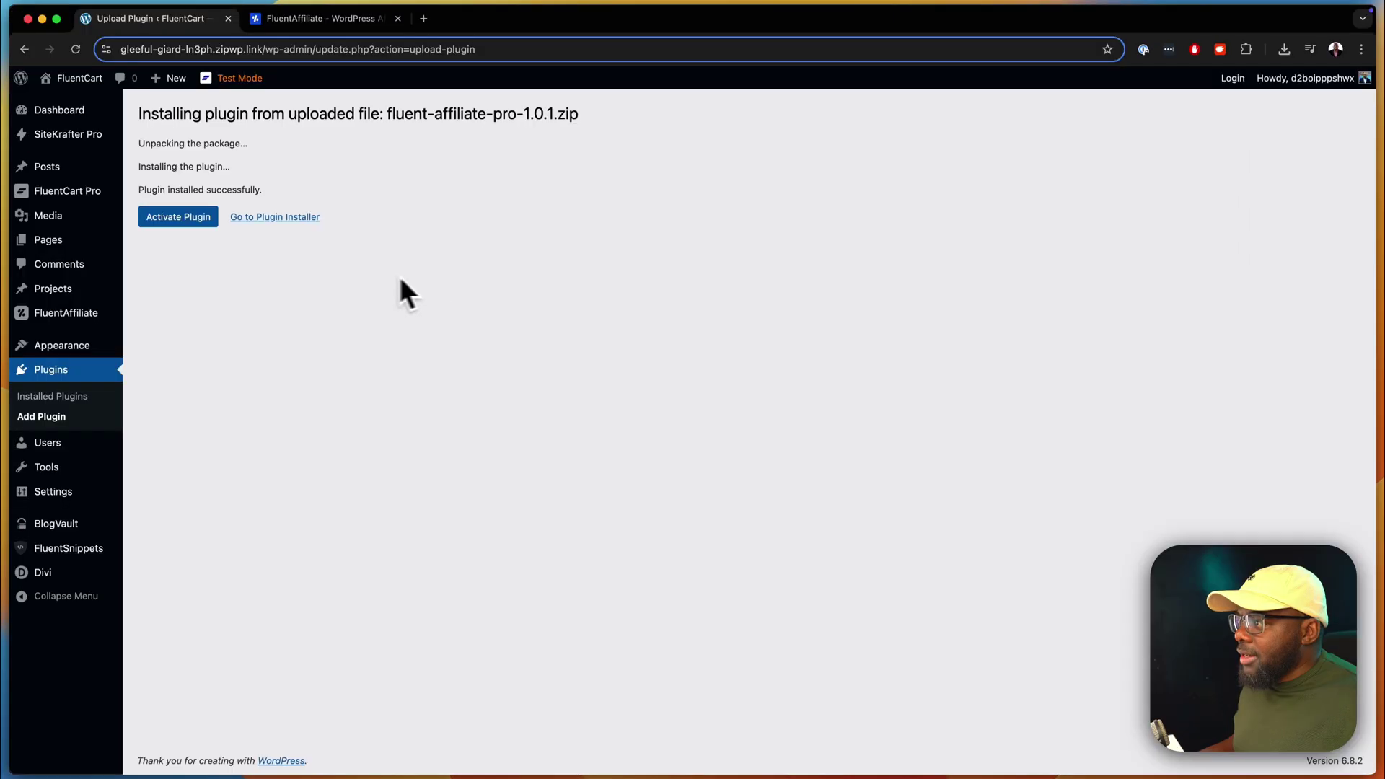
left_click(191, 220)
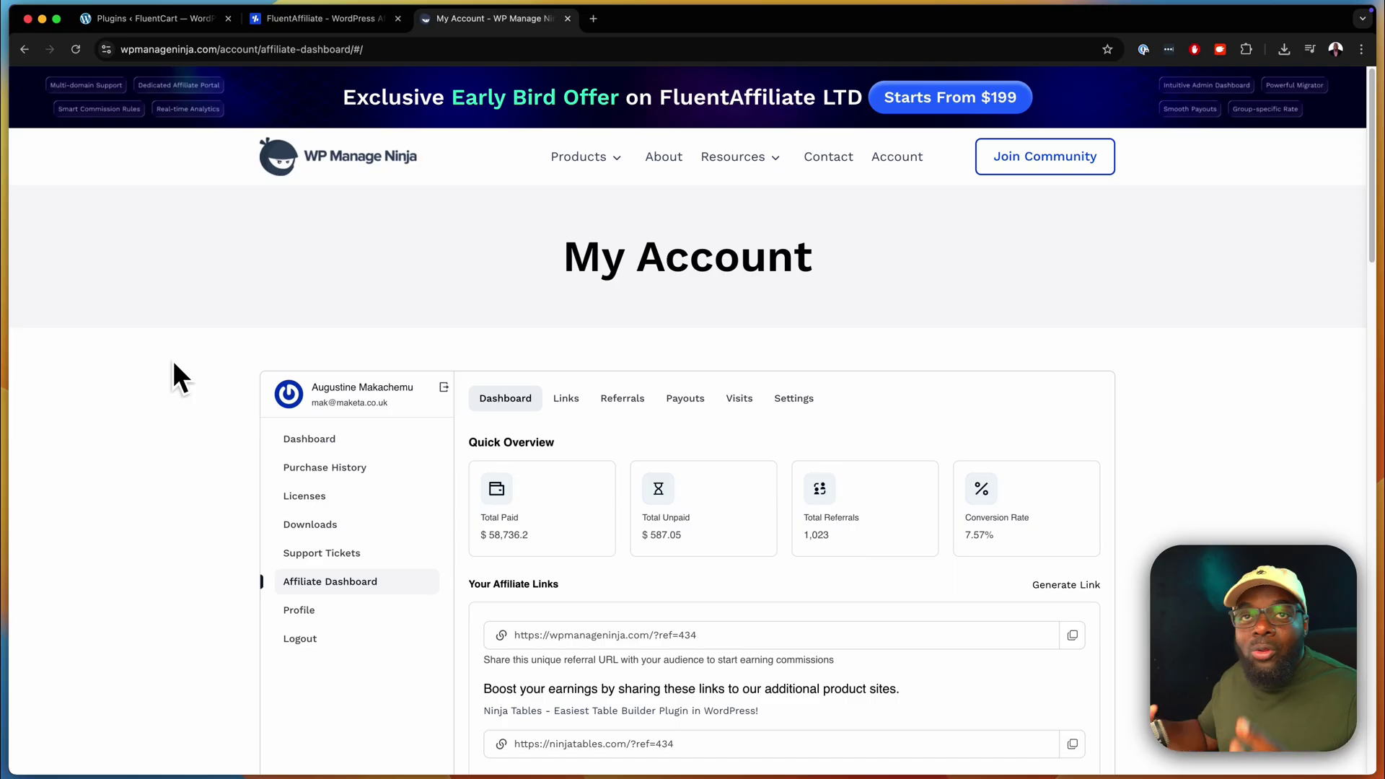
- Scroll through the WP Manage Ninja affiliate dashboard links, then close that tab (Cmd+W)
scroll(303, 356, "down", 2)
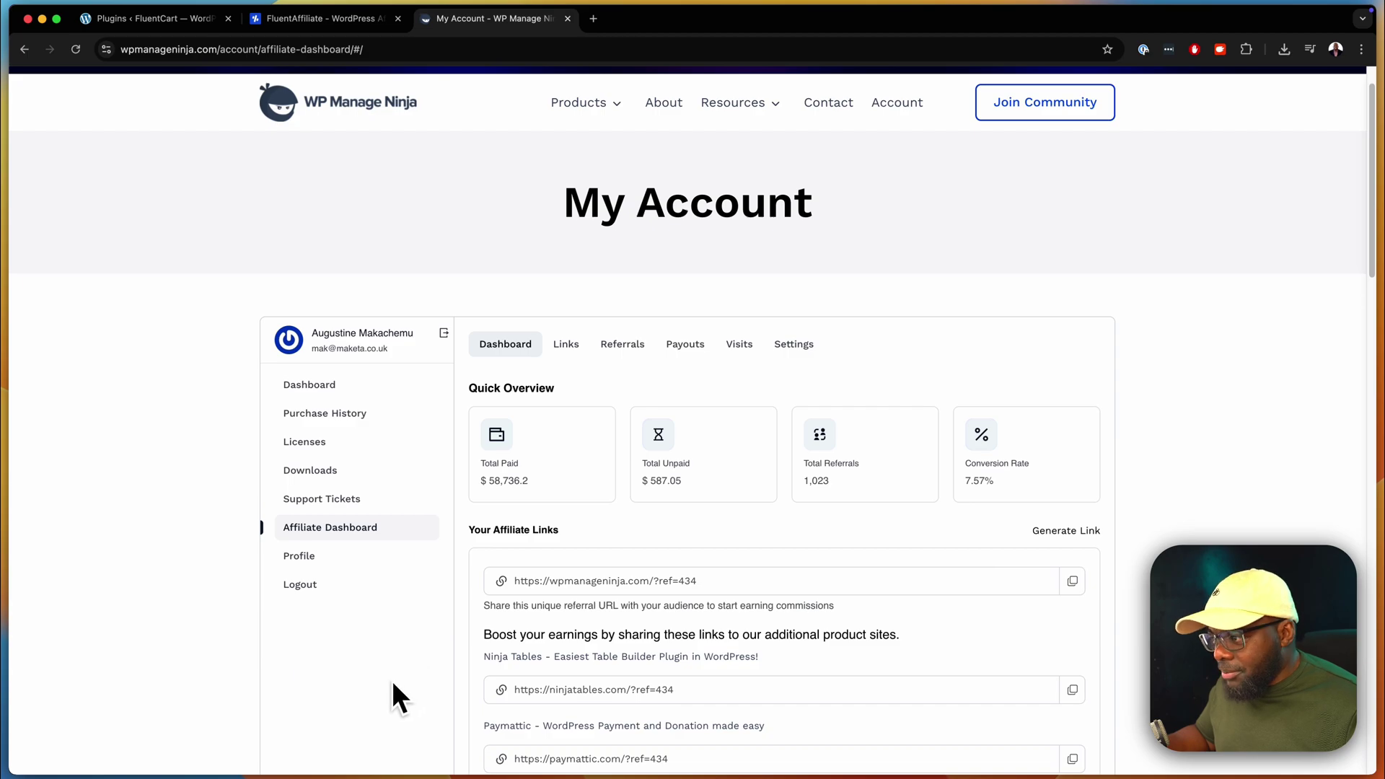
scroll(391, 677, "down", 3)
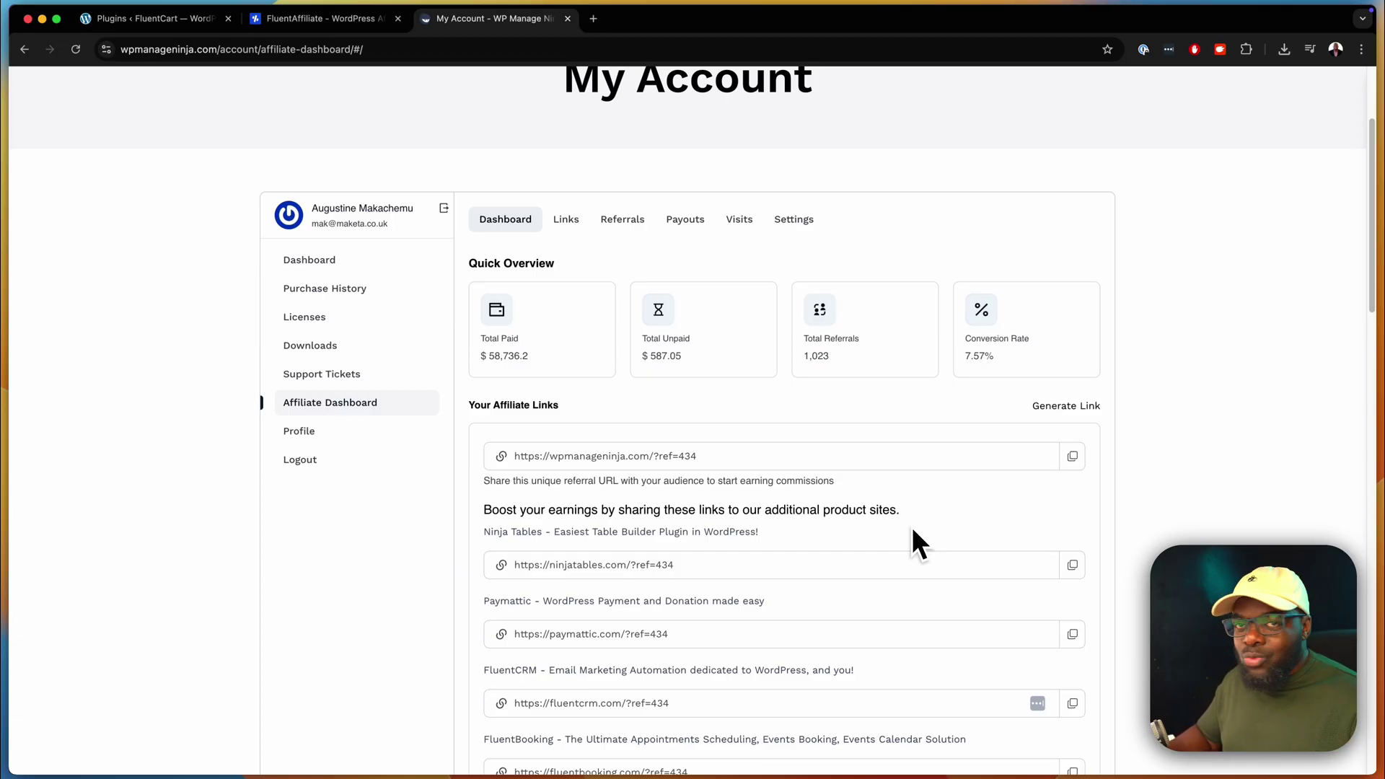
key("super+w")
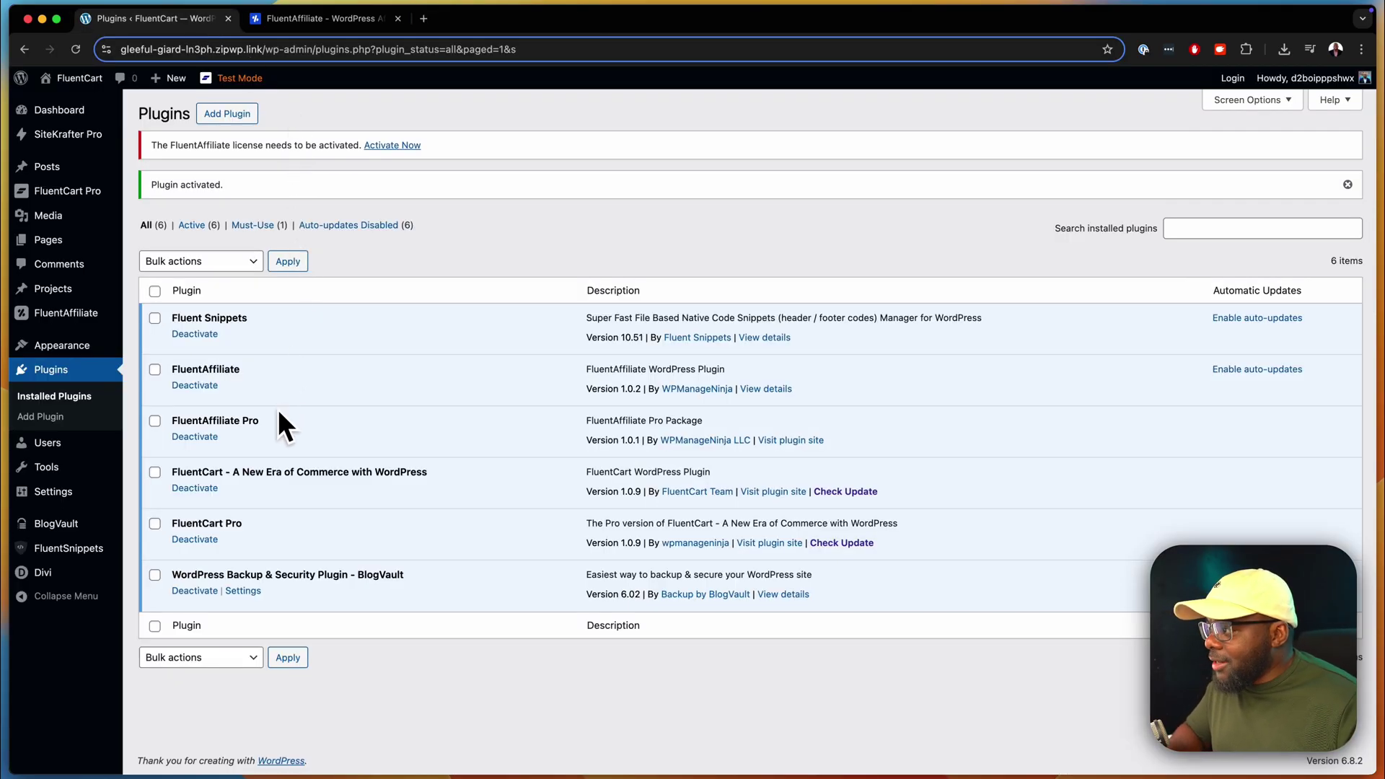
- Open FluentAffiliate Settings > License Management and enter the license key in the License Key field
mouse_move(90, 319)
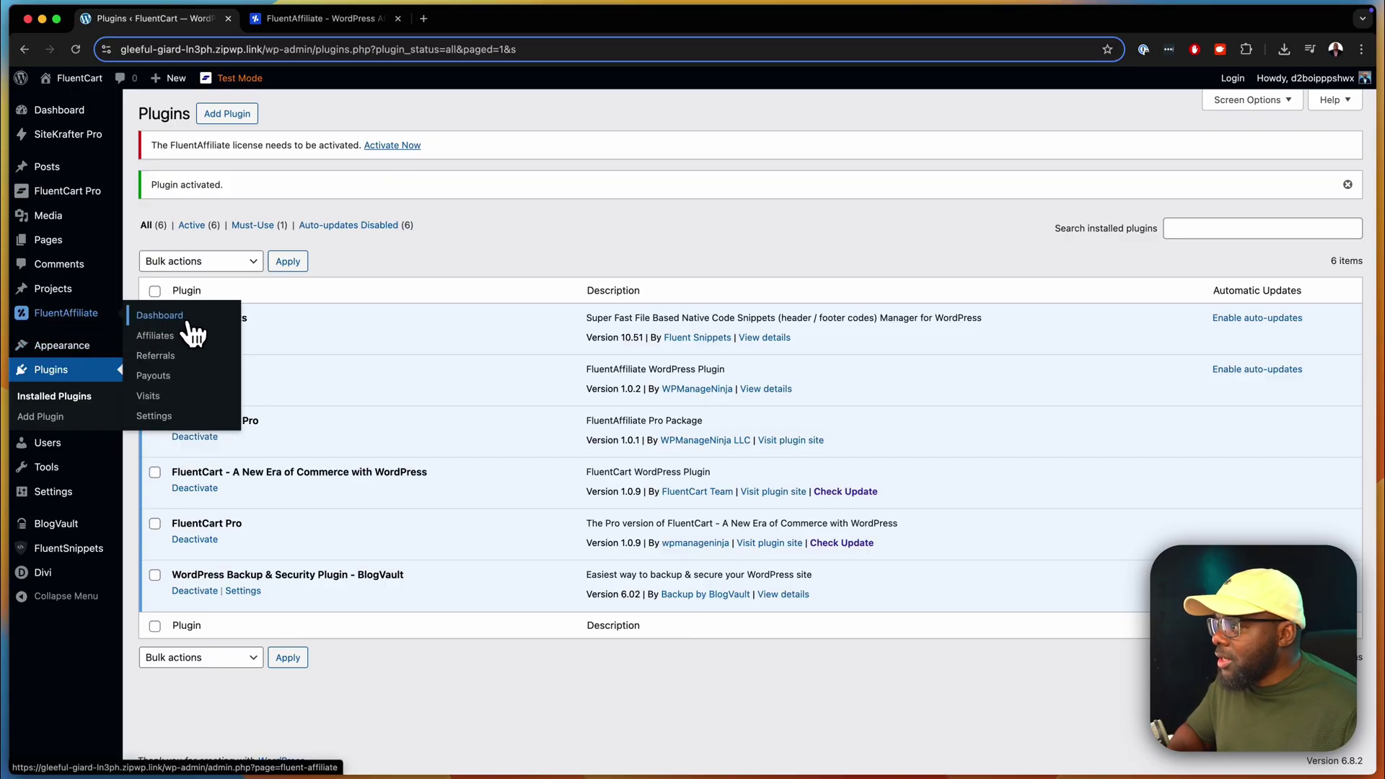
left_click(166, 415)
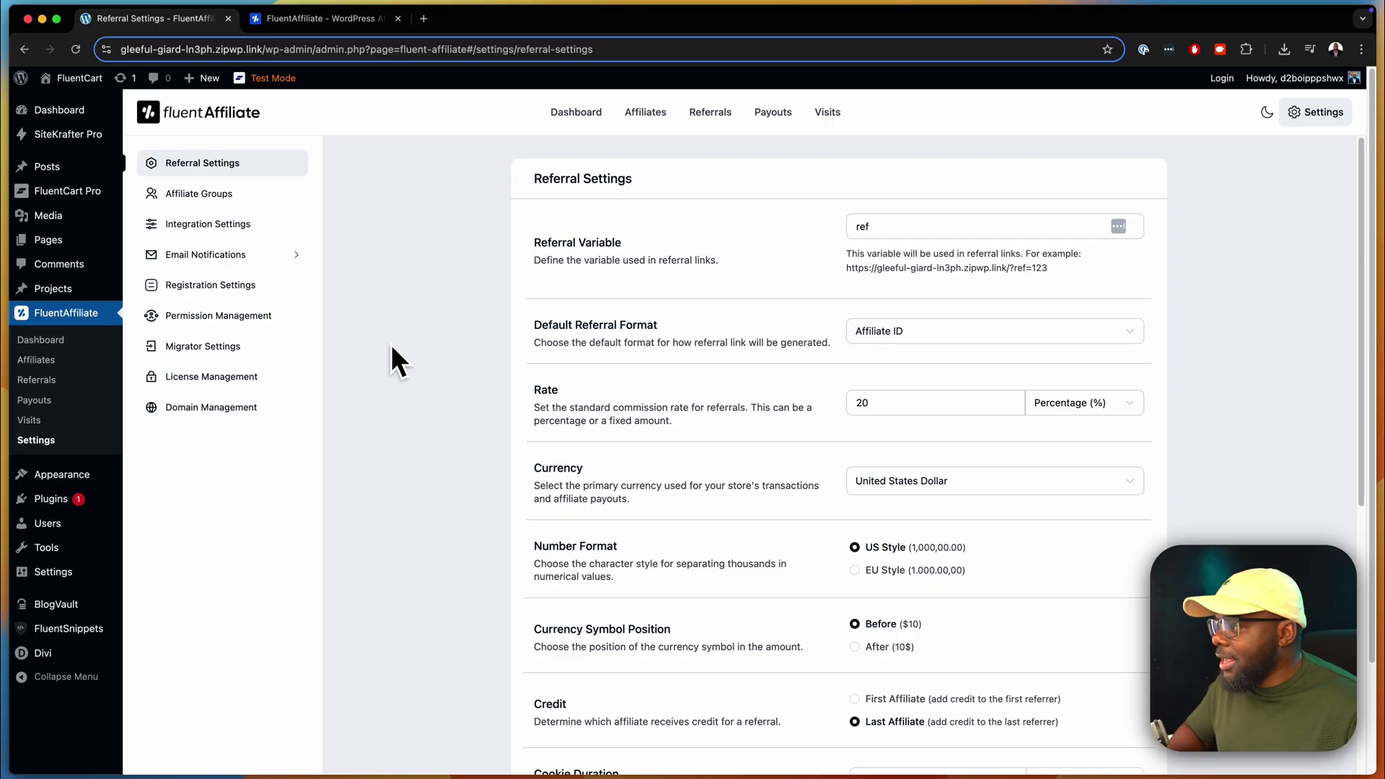
left_click(245, 376)
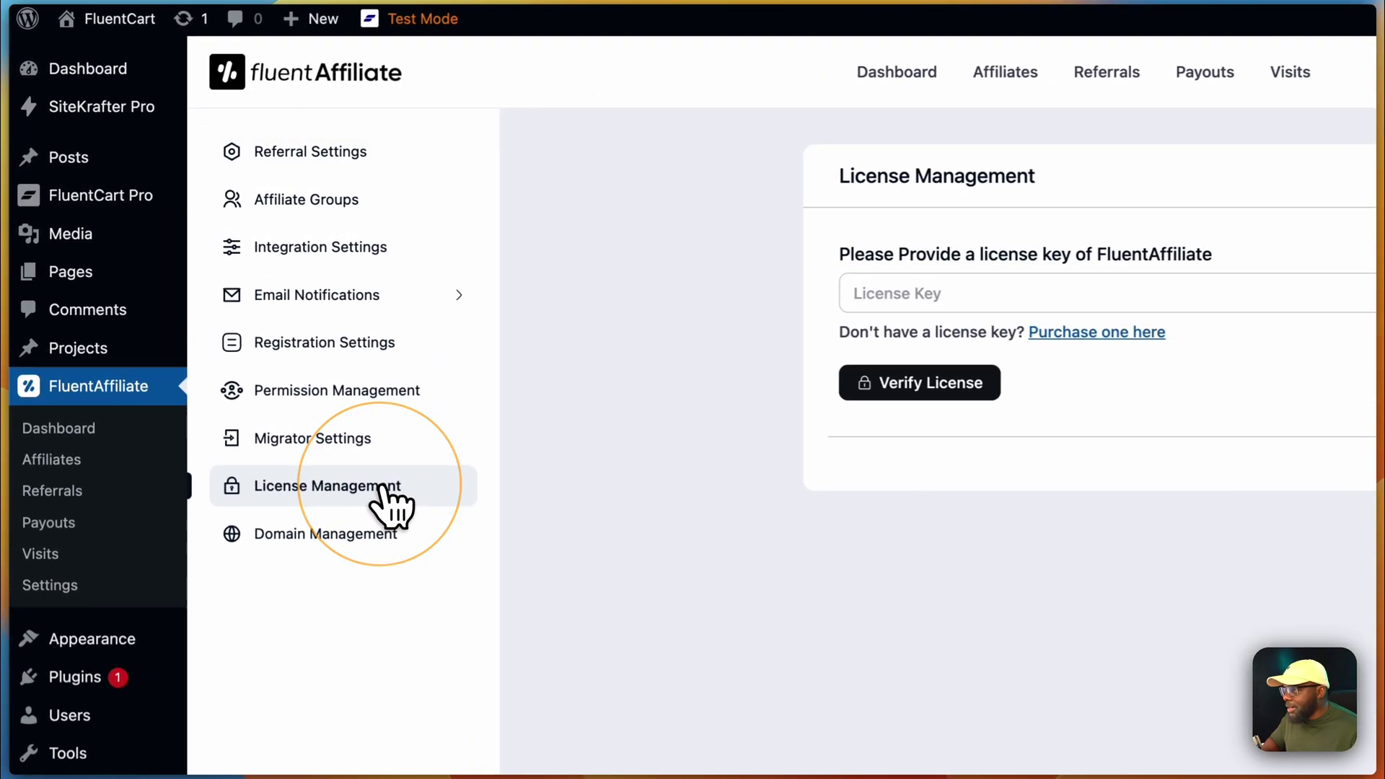
left_click(910, 294)
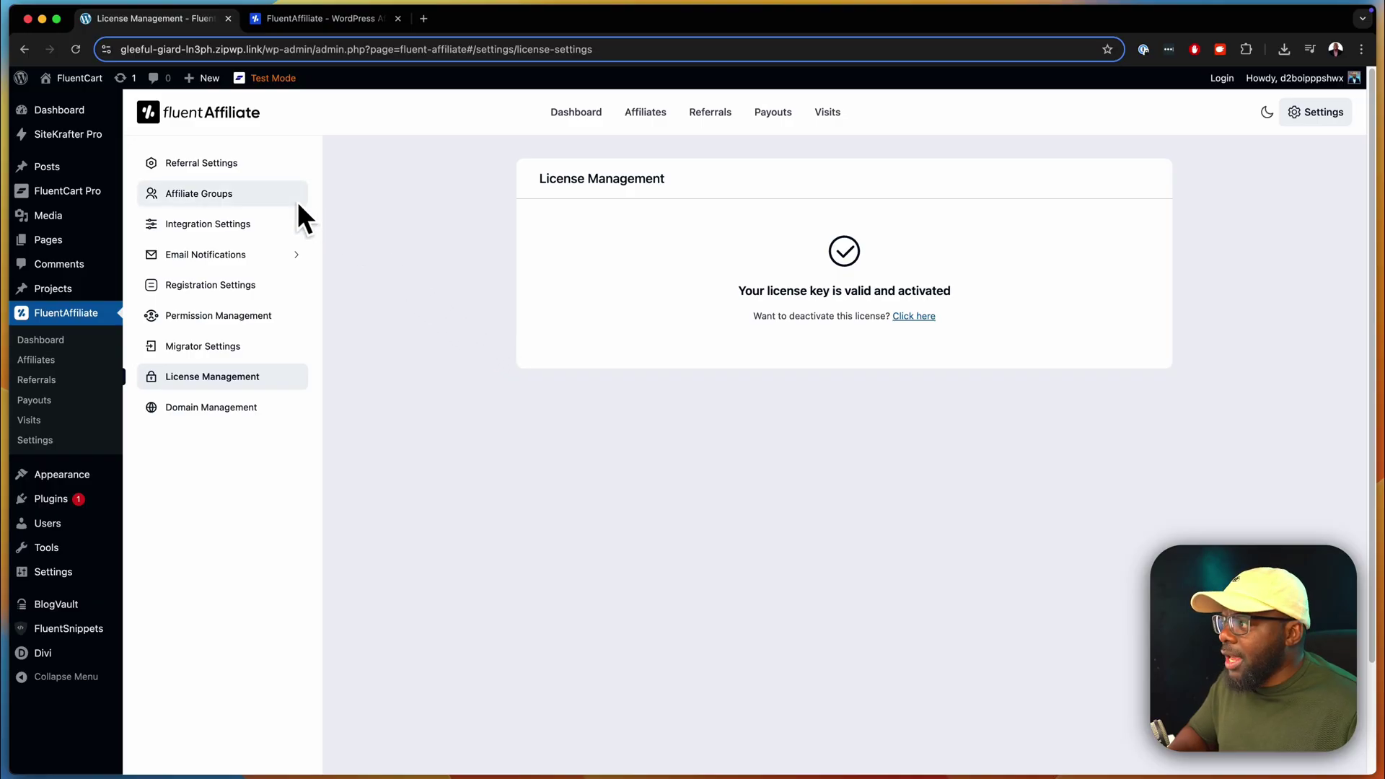
left_click(57, 442)
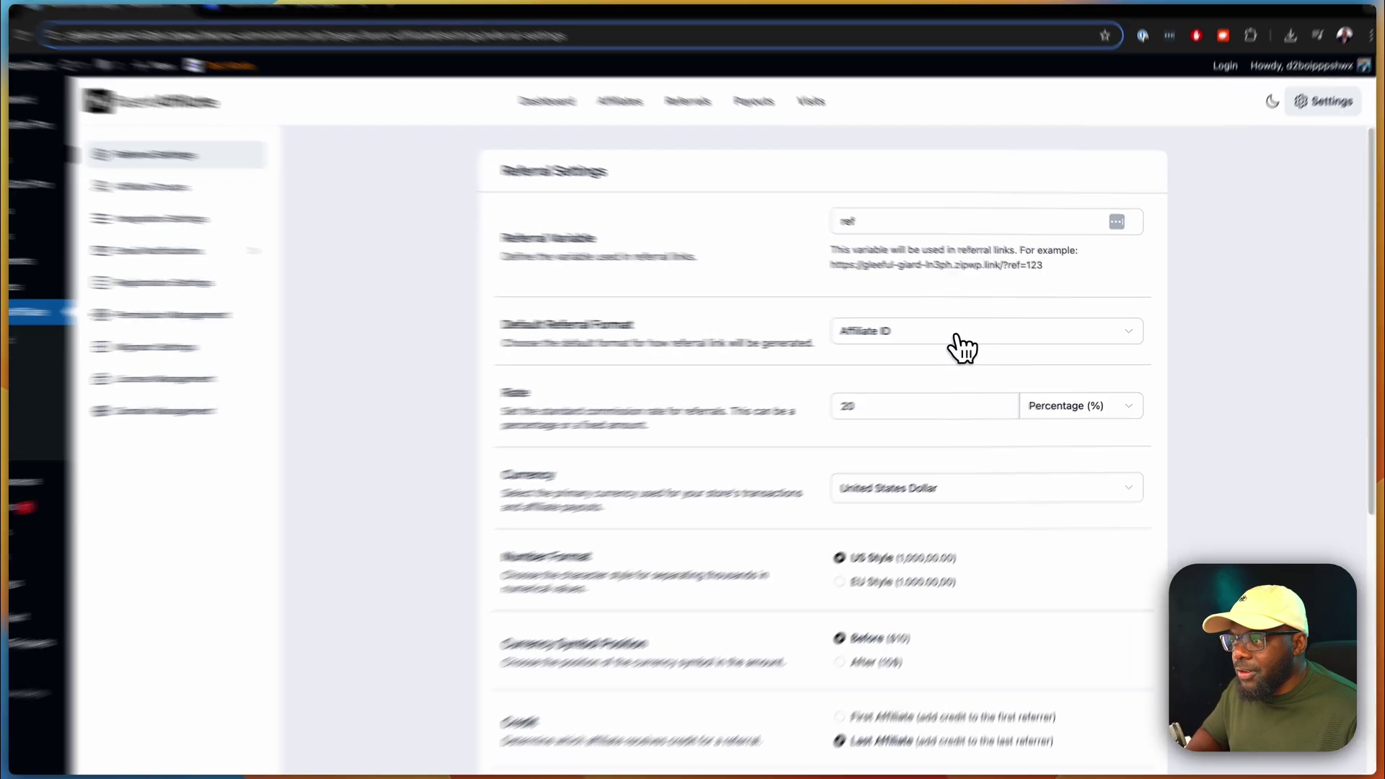
- View the Default Referral Format options and leave it set to Affiliate ID
left_click(964, 333)
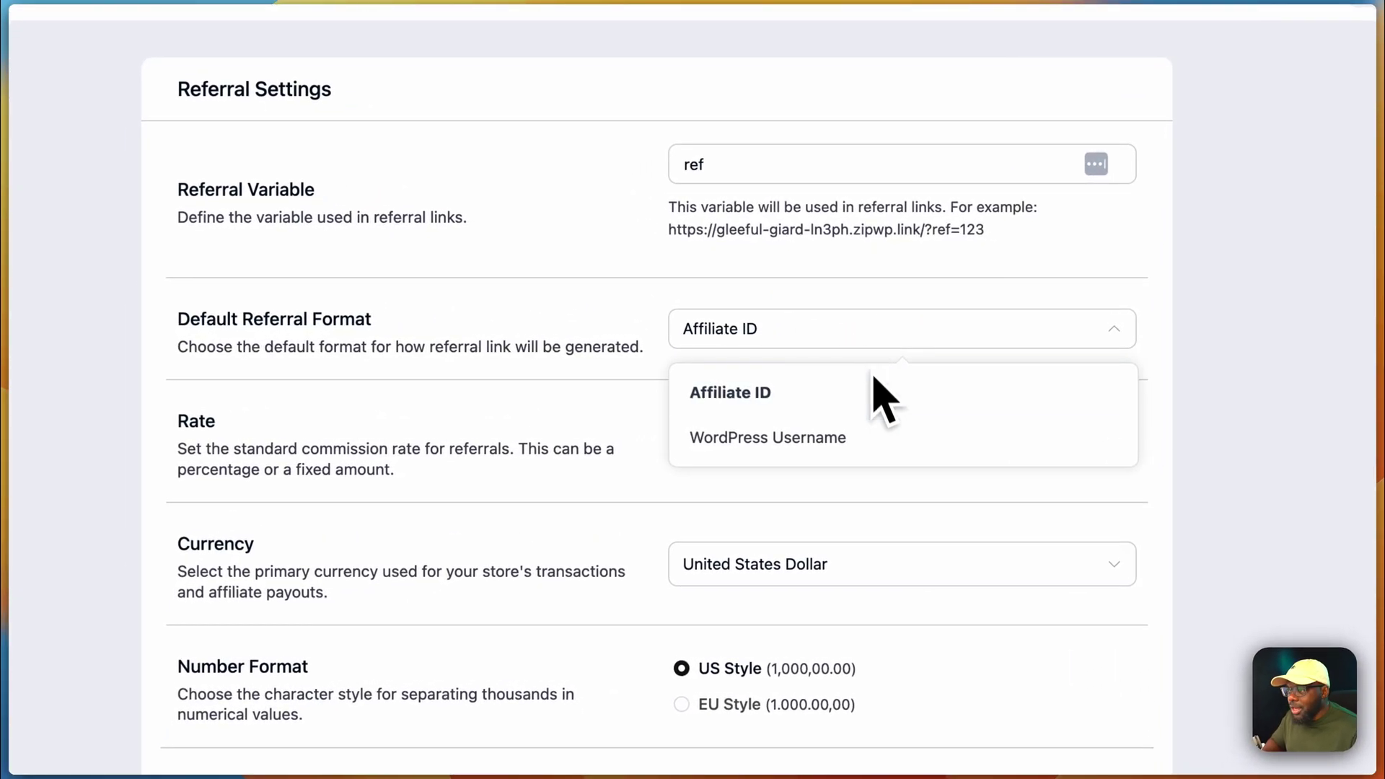
left_click(553, 402)
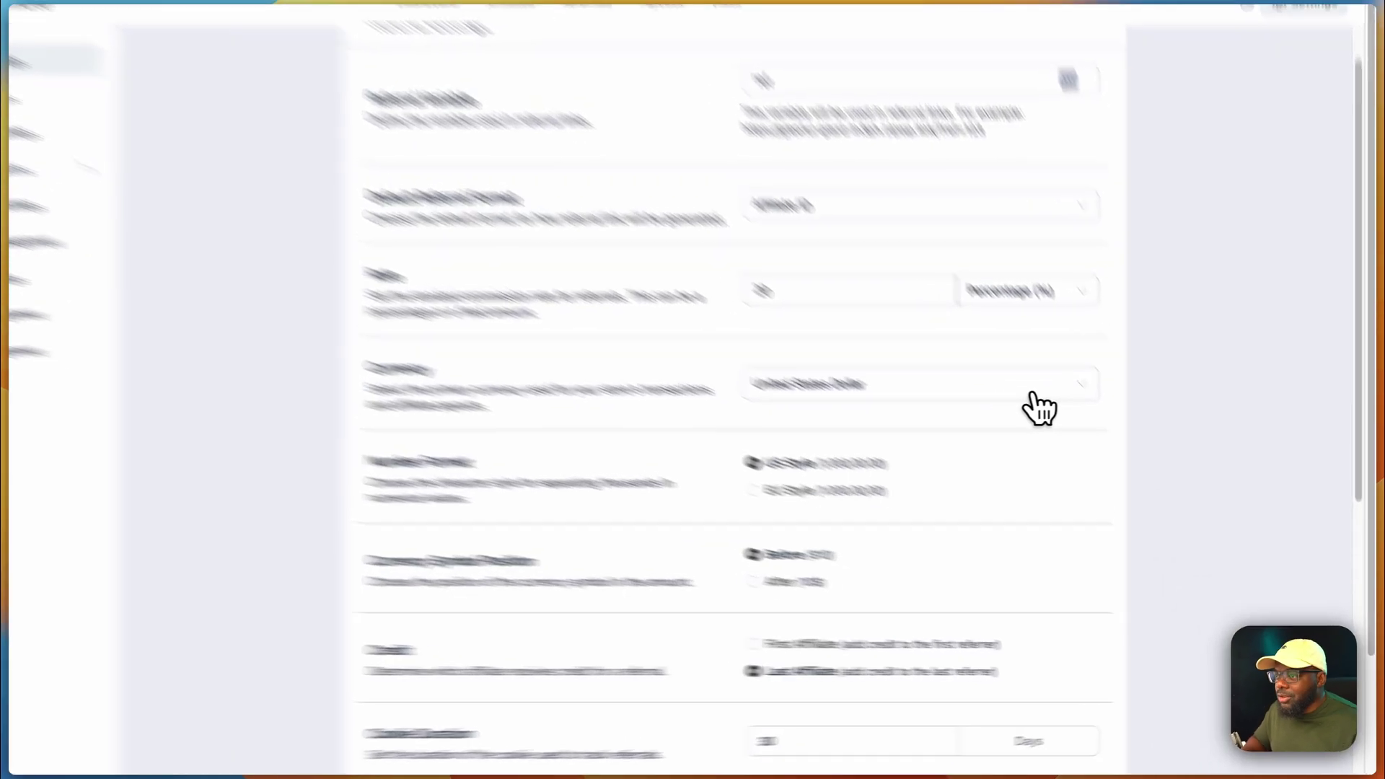
left_click(1118, 434)
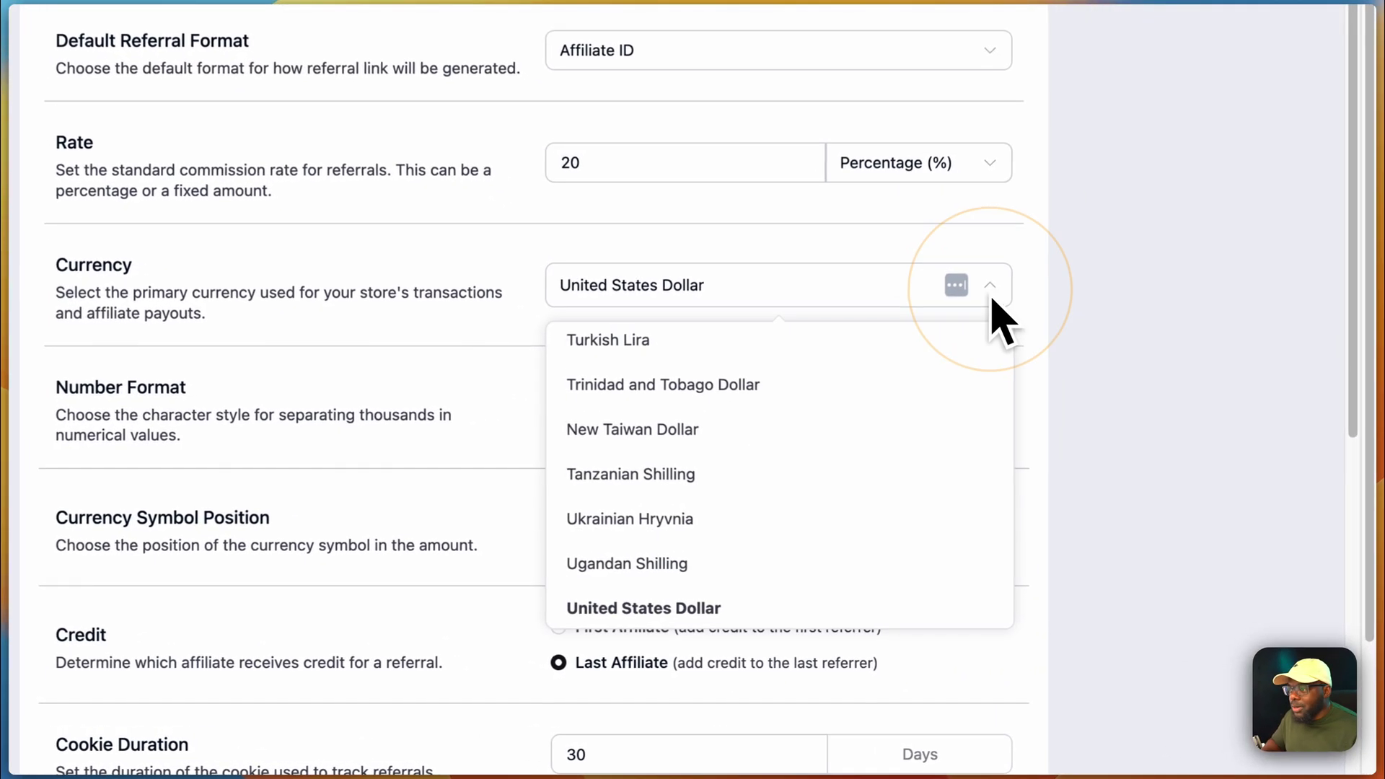
scroll(923, 504, "down", 2)
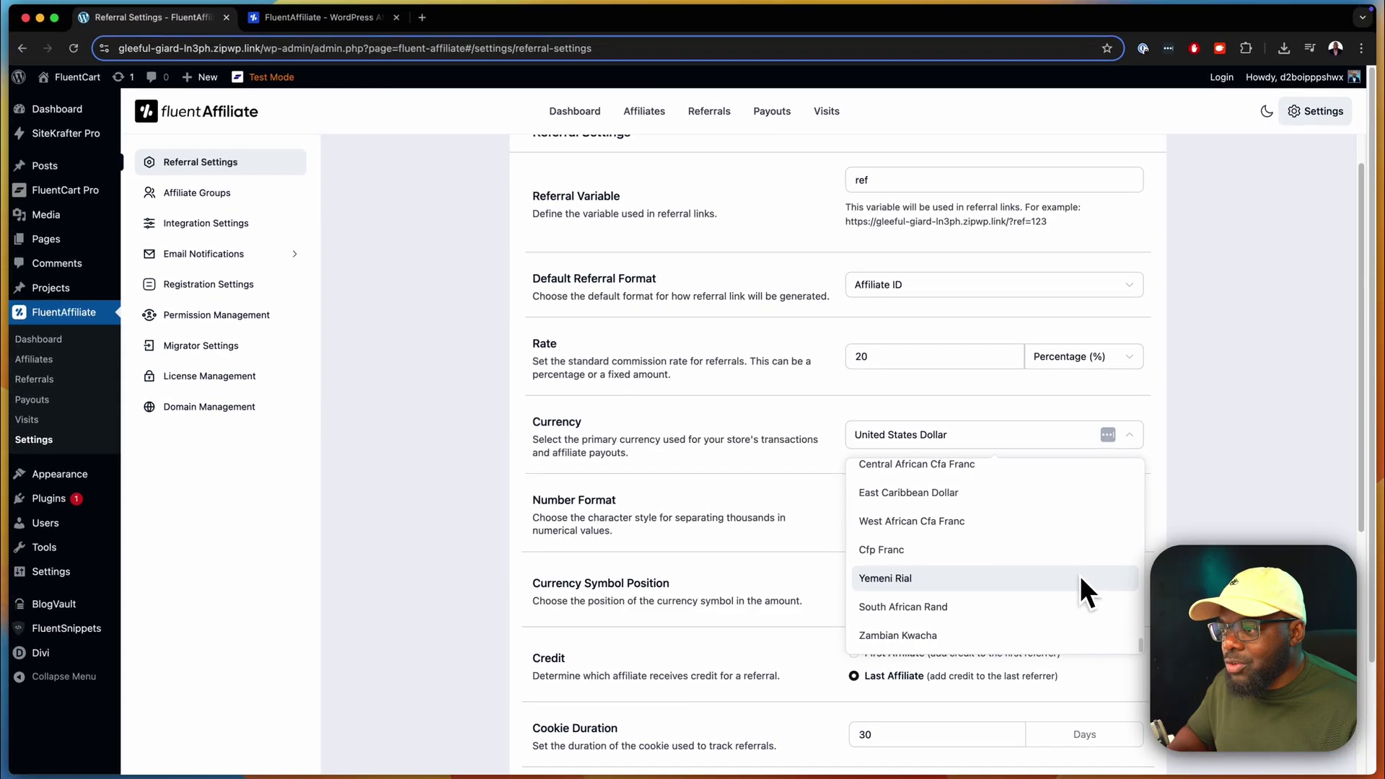
scroll(913, 502, "up", 10)
scroll(1080, 573, "up", 15)
scroll(953, 517, "up", 1)
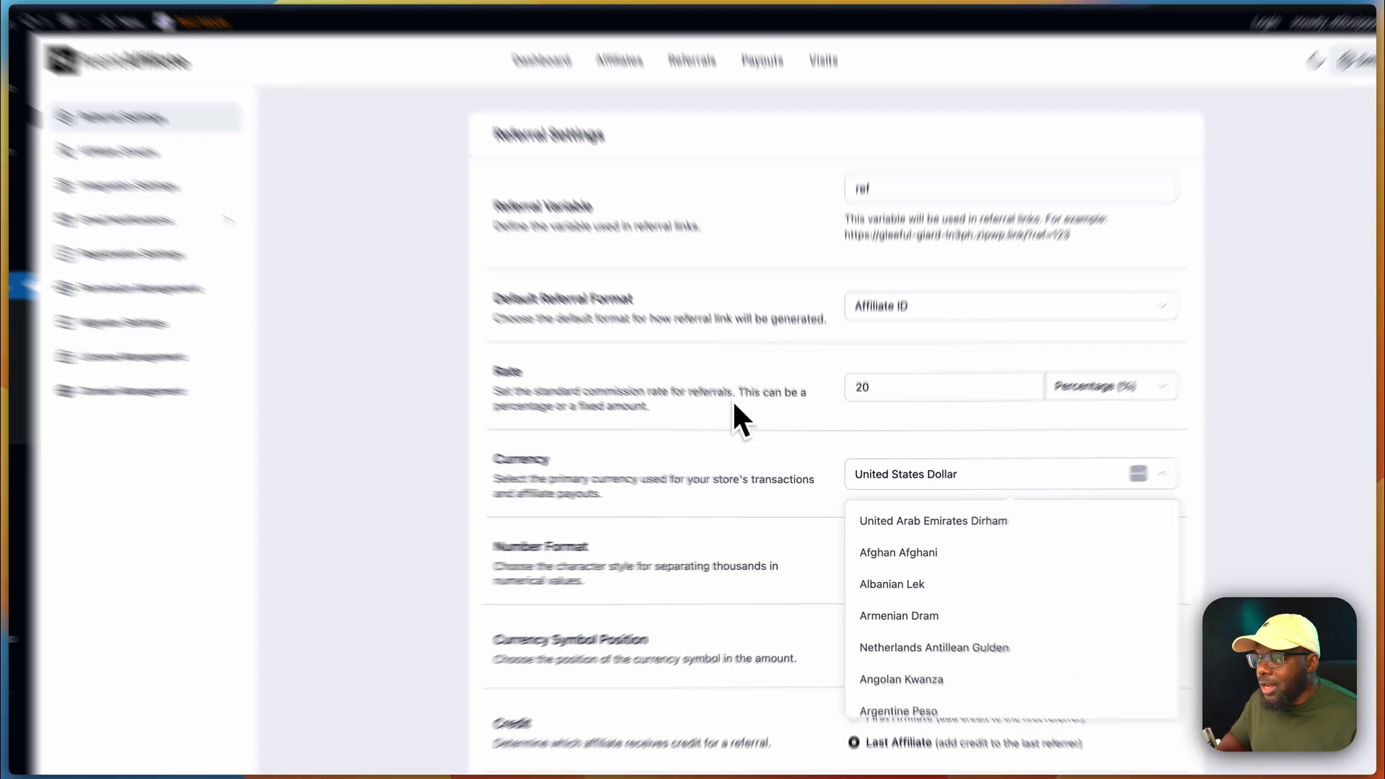
left_click(691, 419)
scroll(714, 447, "down", 2)
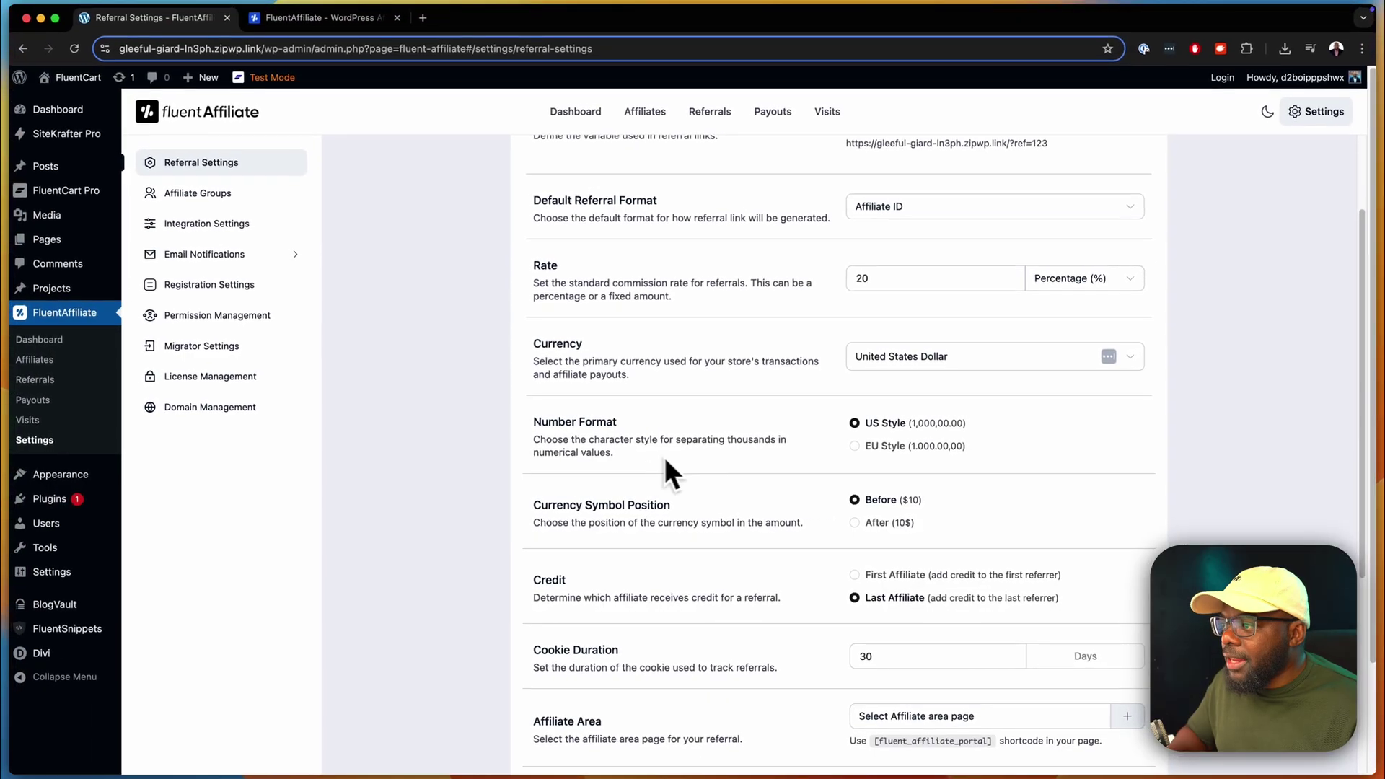
scroll(802, 501, "down", 3)
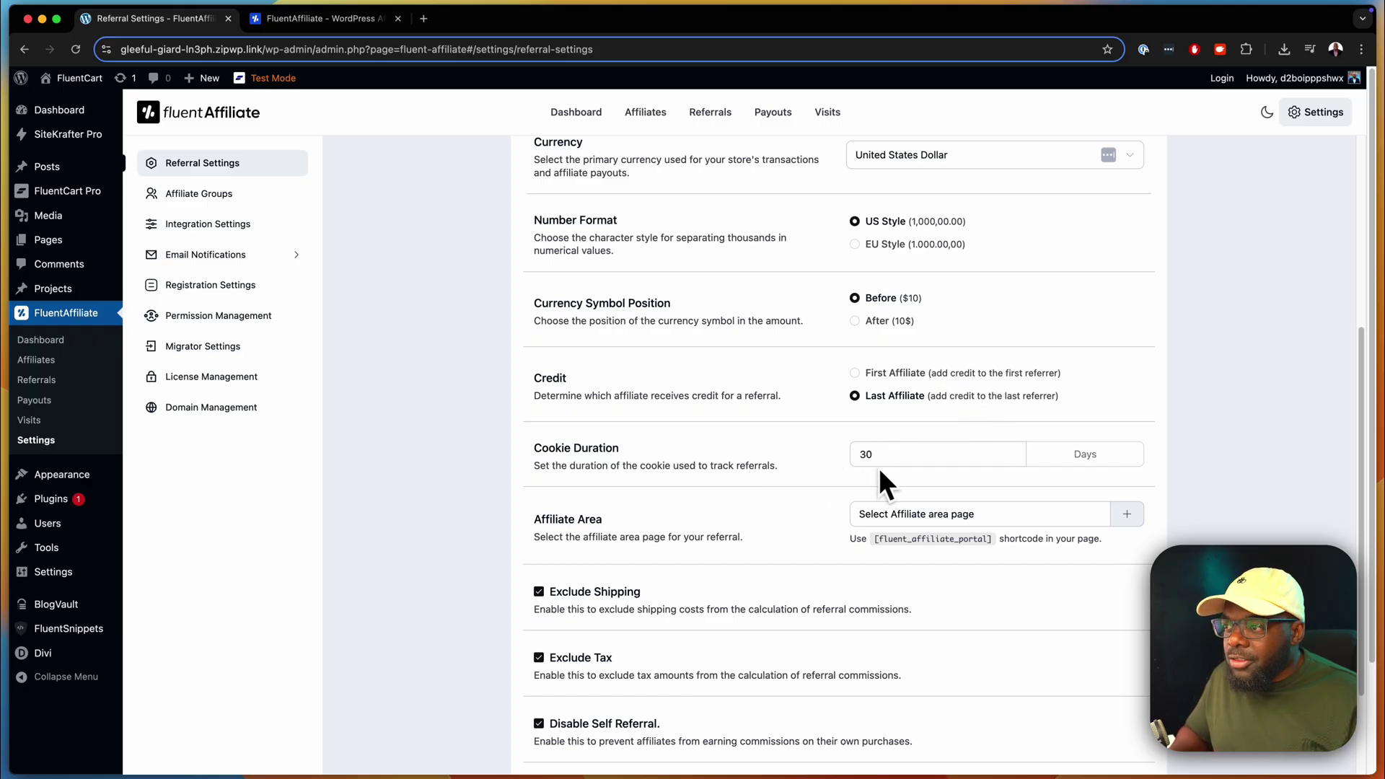
- Cancel the Affiliate Area Add Page prompt, uncheck Exclude Shipping and Exclude Tax, and save
scroll(802, 496, "down", 3)
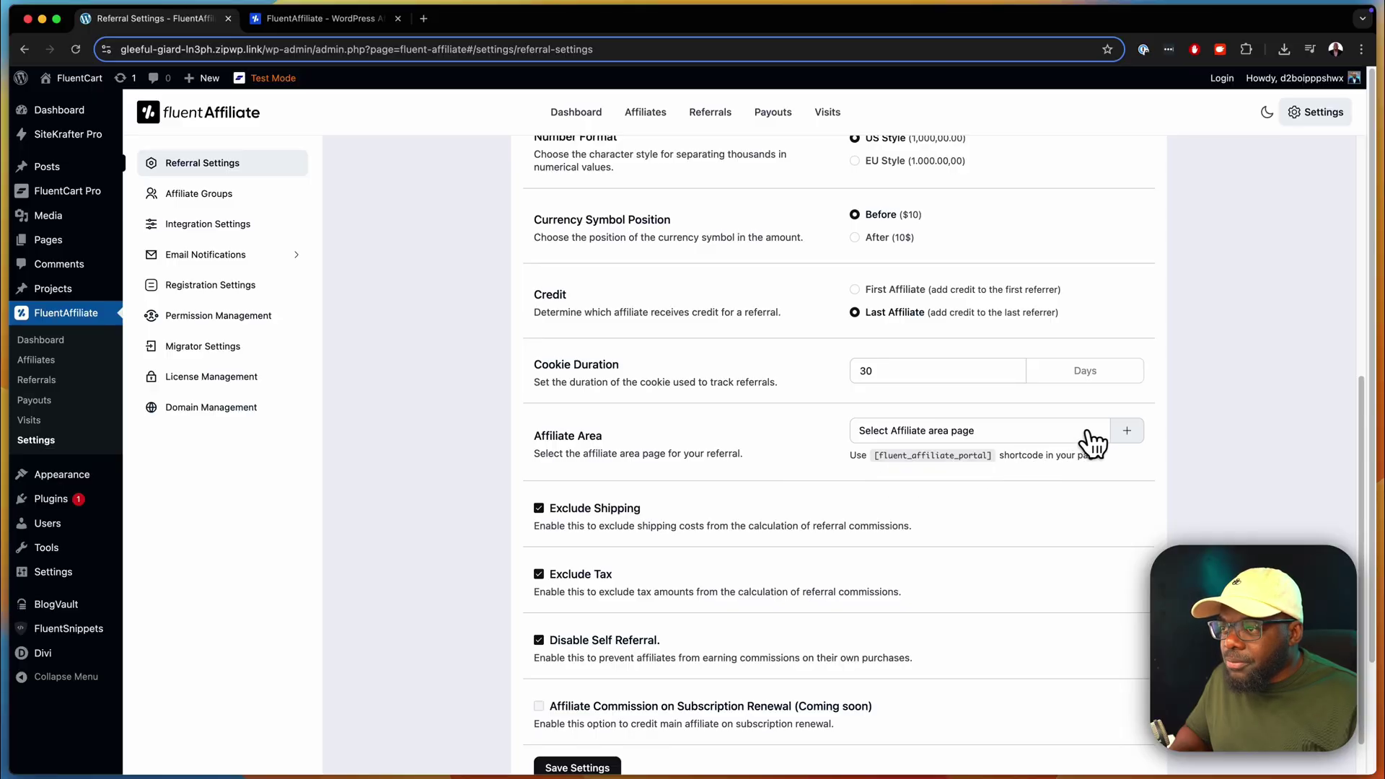
left_click(1126, 430)
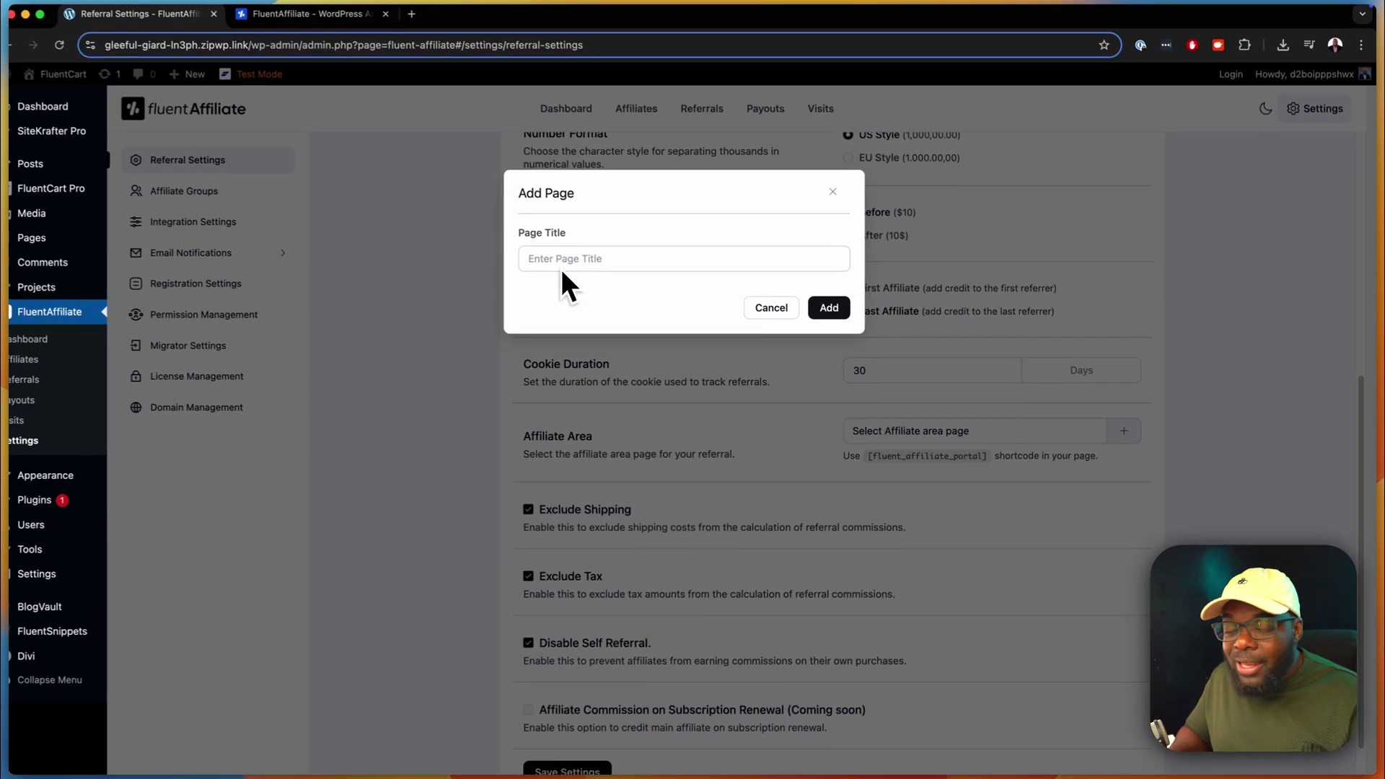
left_click(771, 308)
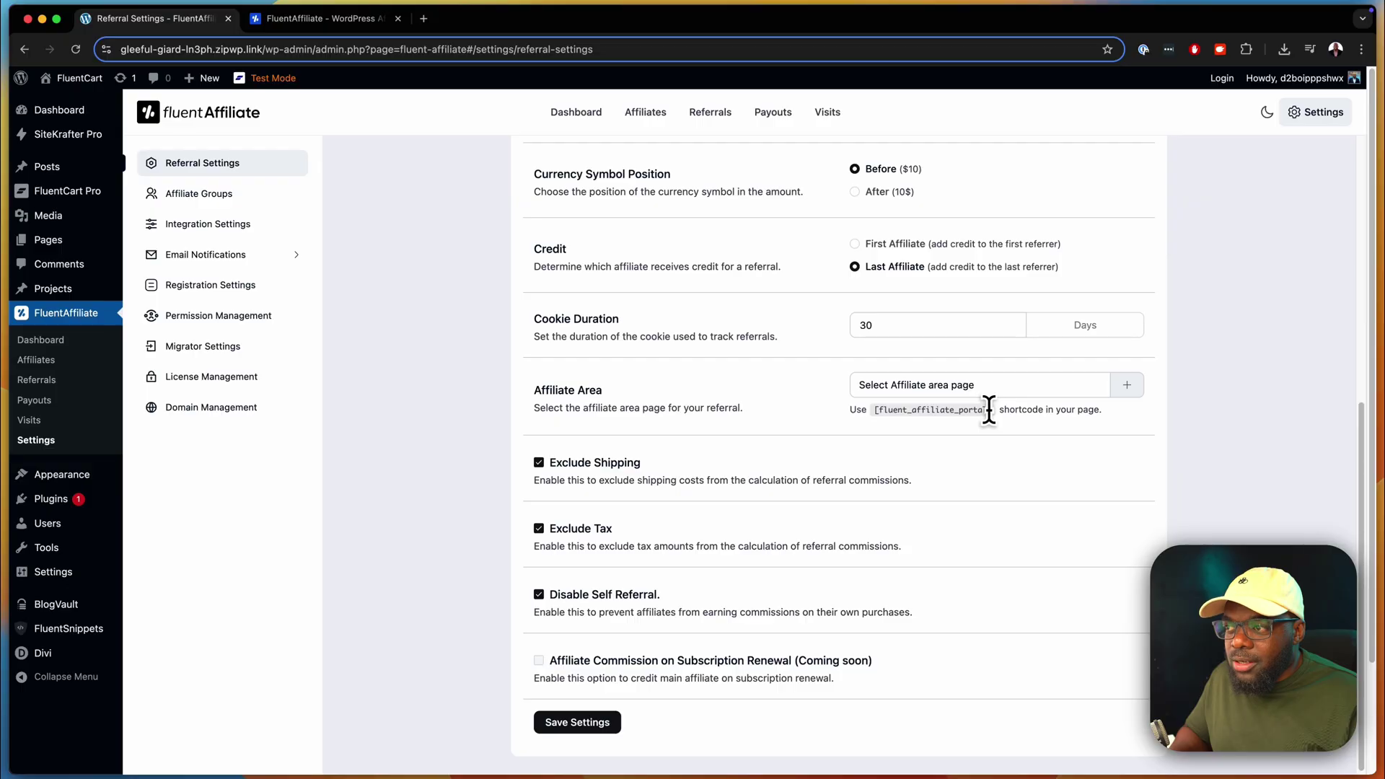
left_click(539, 462)
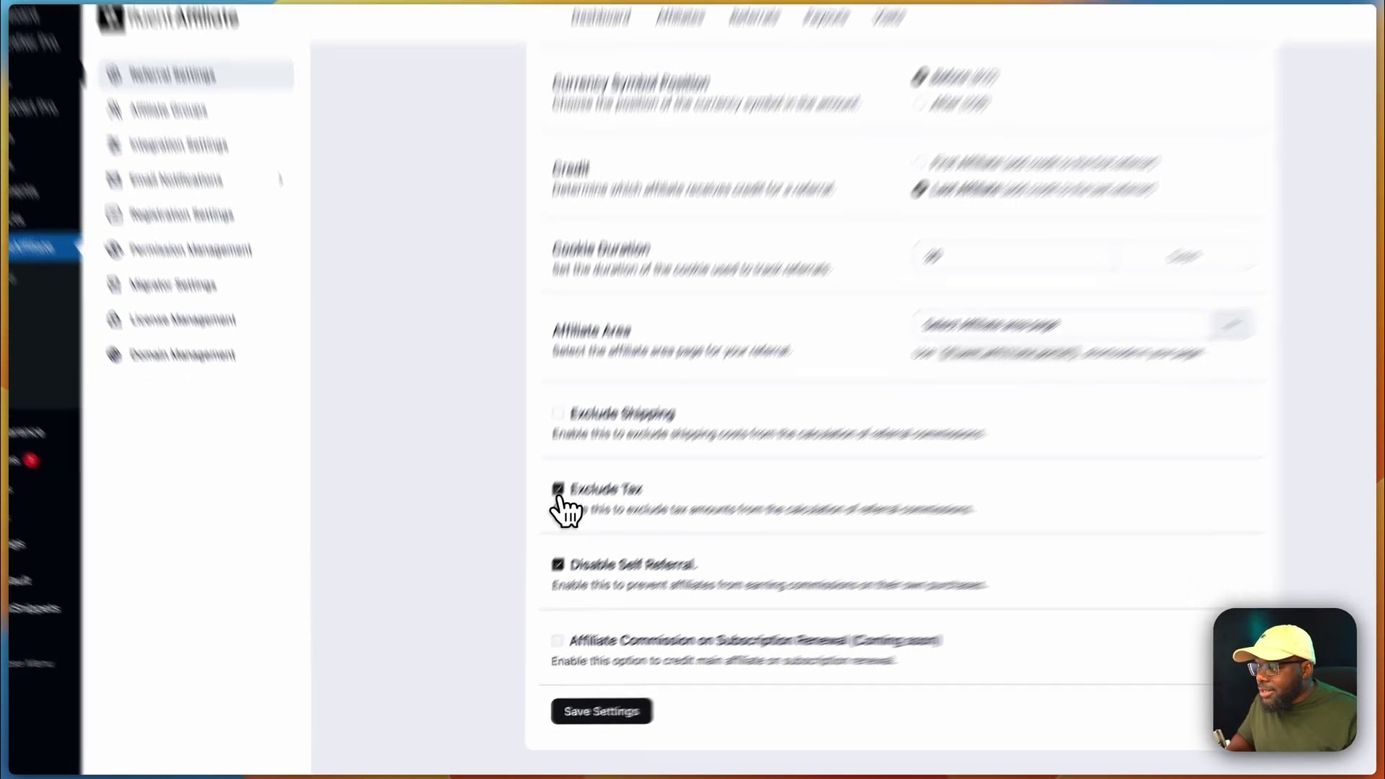
left_click(539, 524)
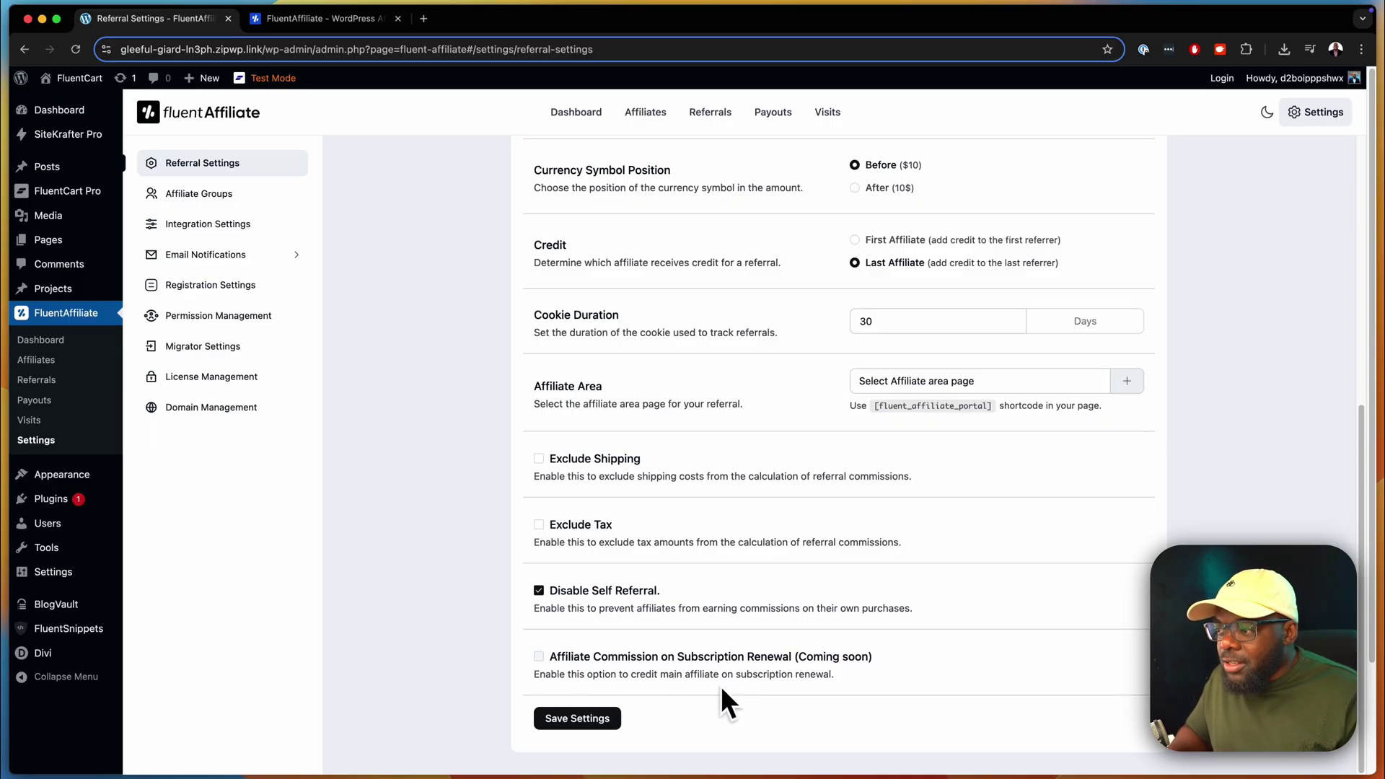
left_click(563, 715)
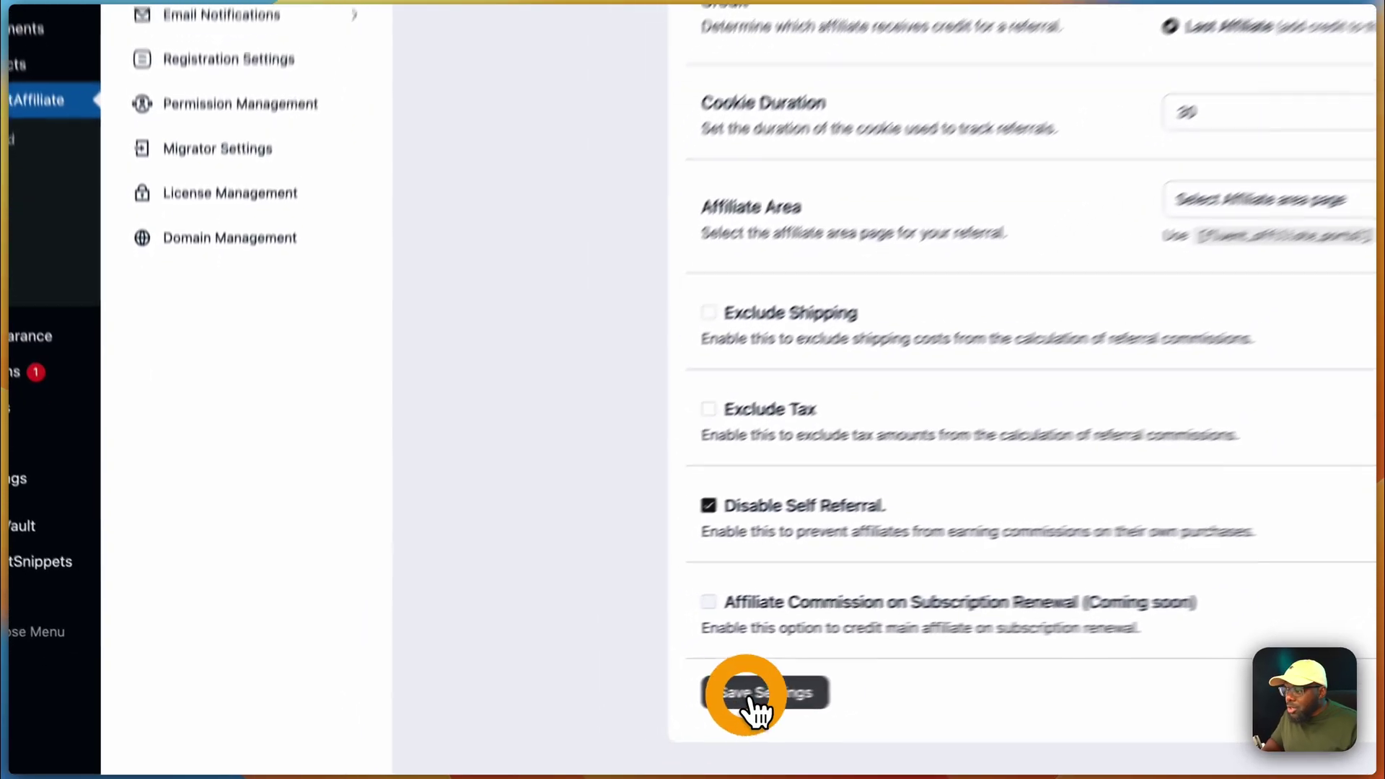
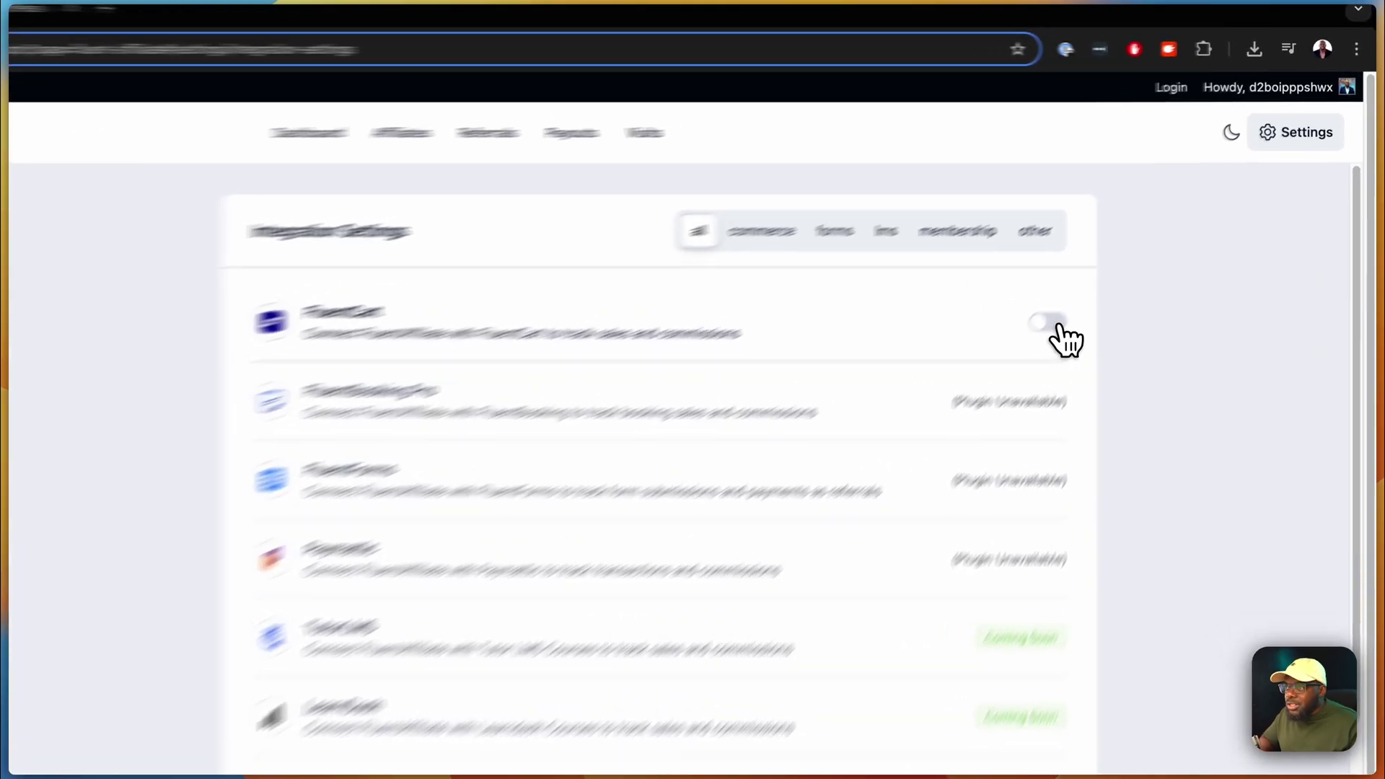
- Switch on the FluentCart integration and review the other, unavailable or coming-soon integrations
left_click(1137, 257)
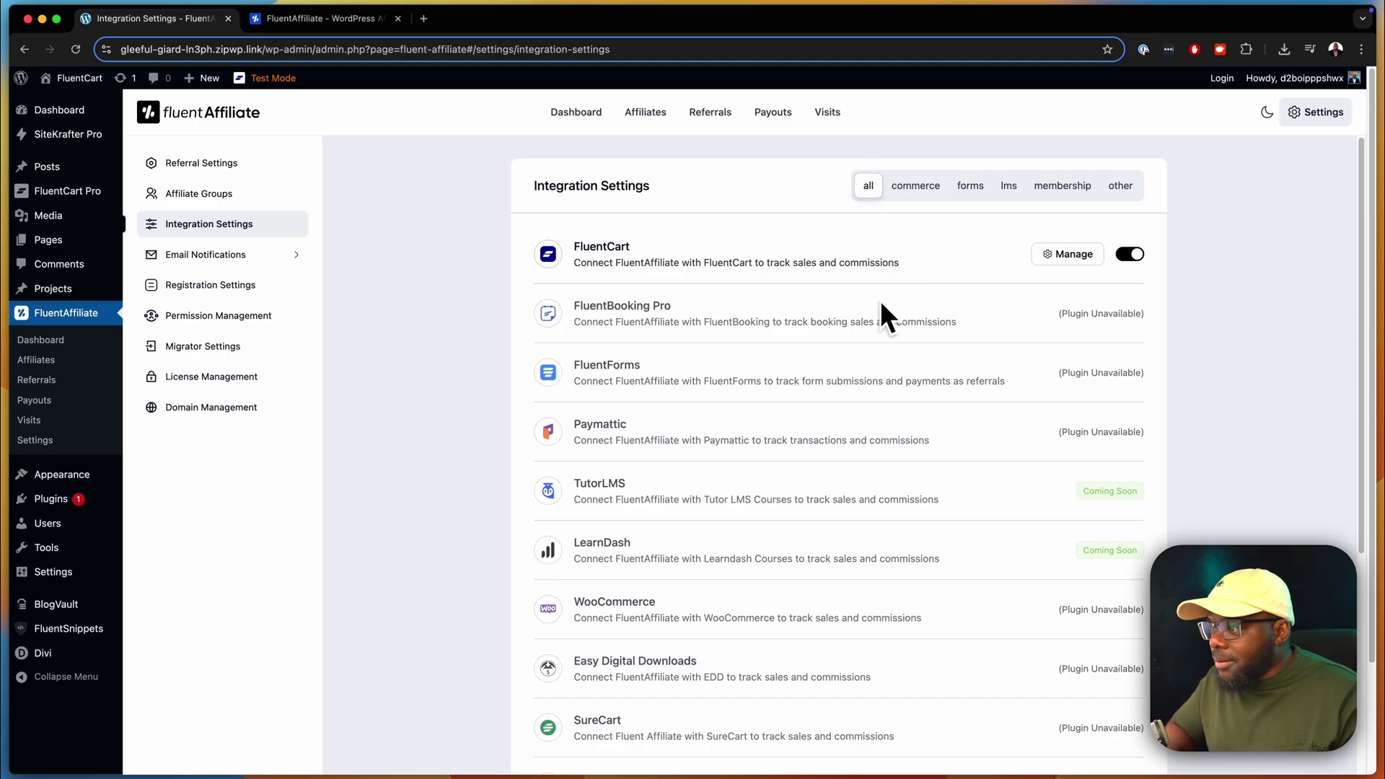
scroll(876, 306, "down", 2)
scroll(874, 315, "down", 3)
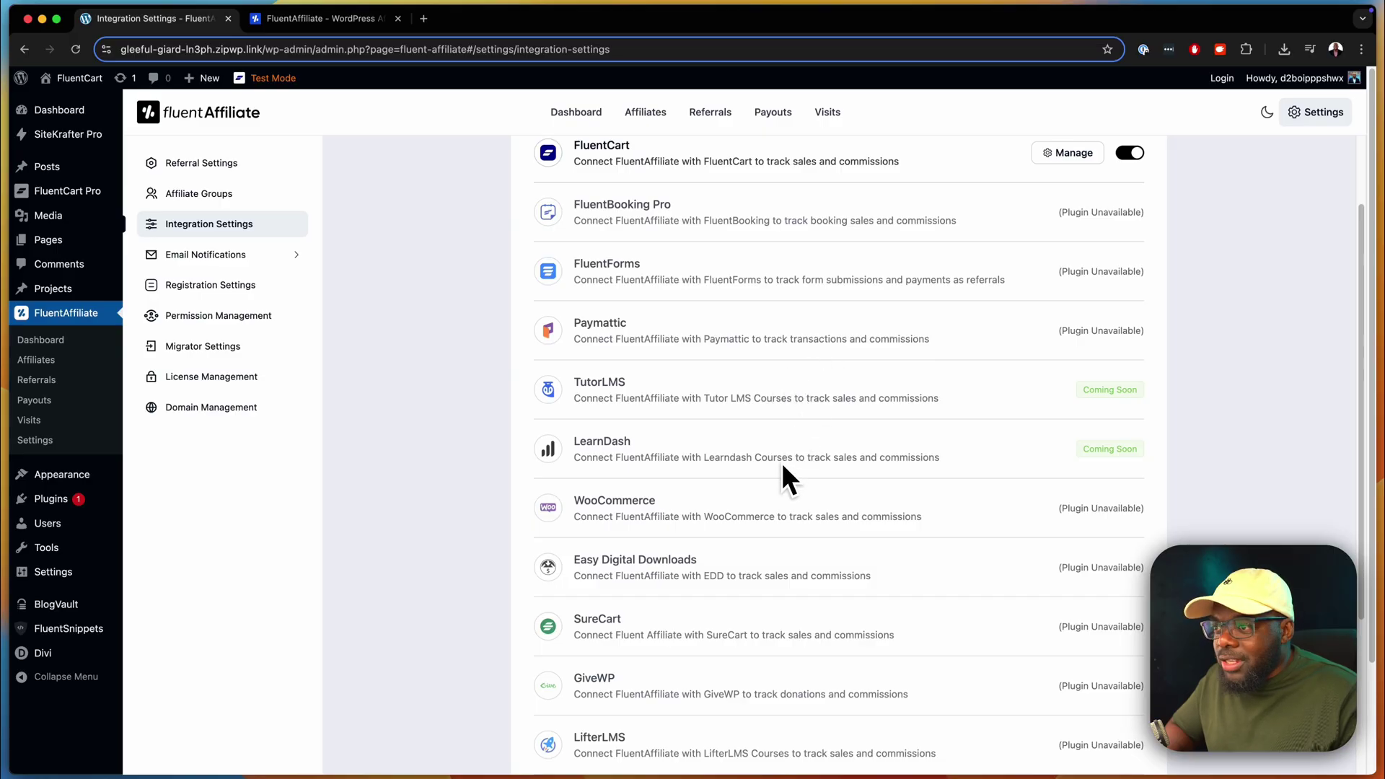
scroll(972, 465, "down", 2)
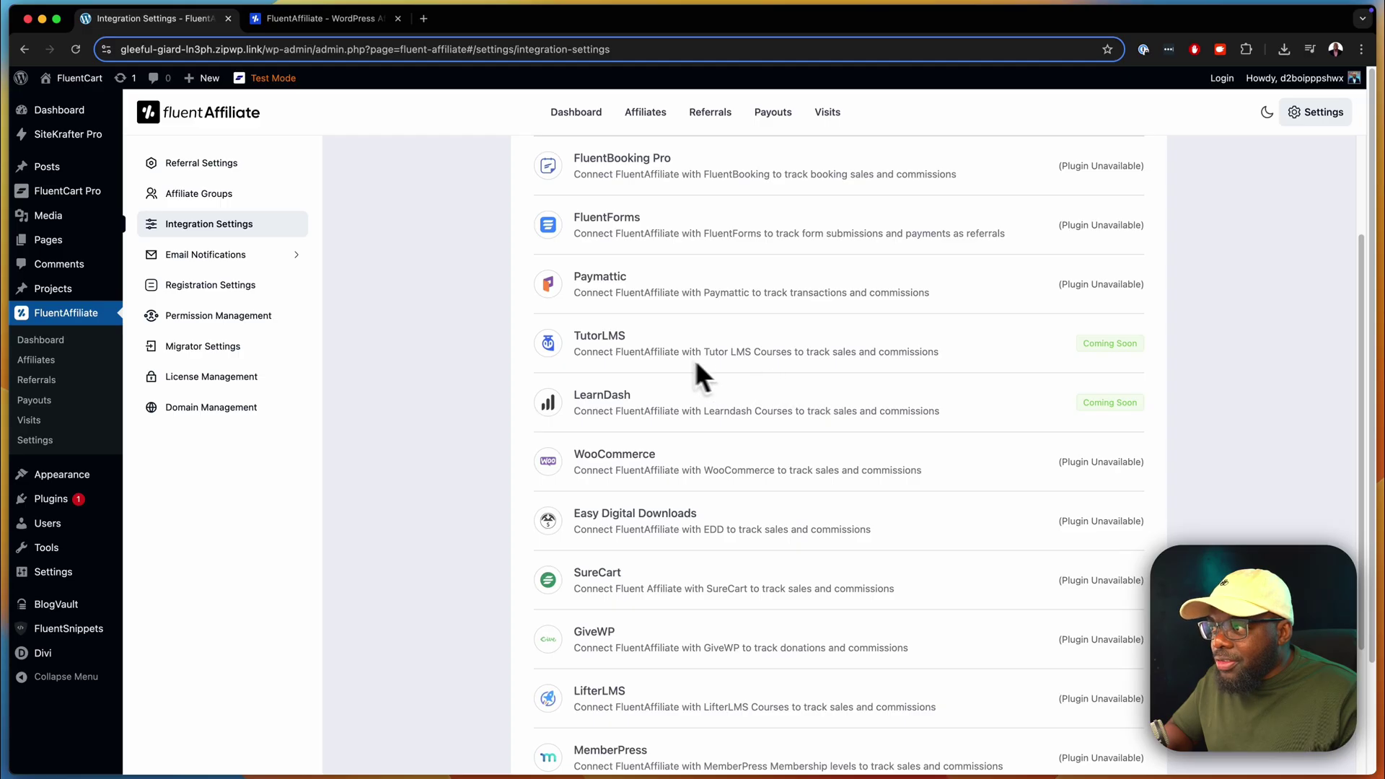
scroll(812, 455, "down", 2)
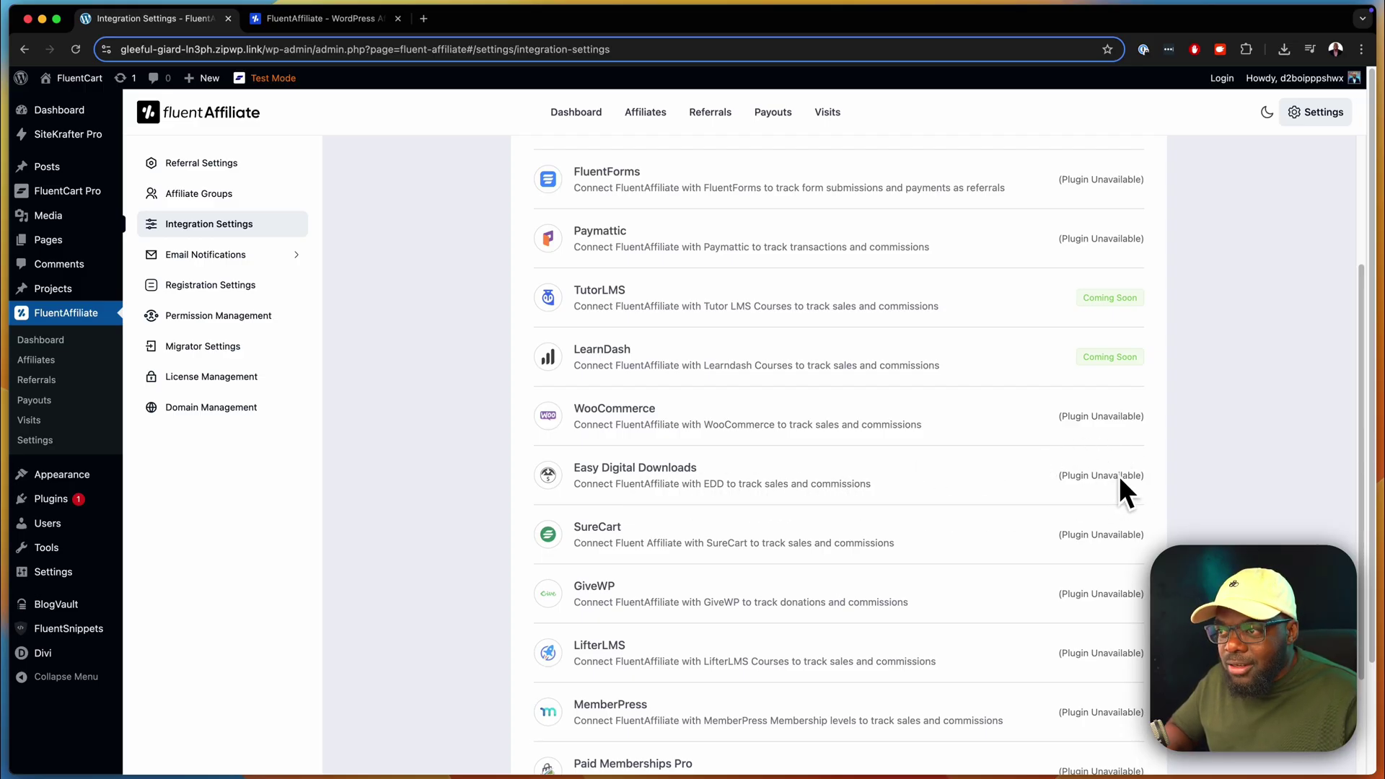
scroll(998, 477, "down", 1)
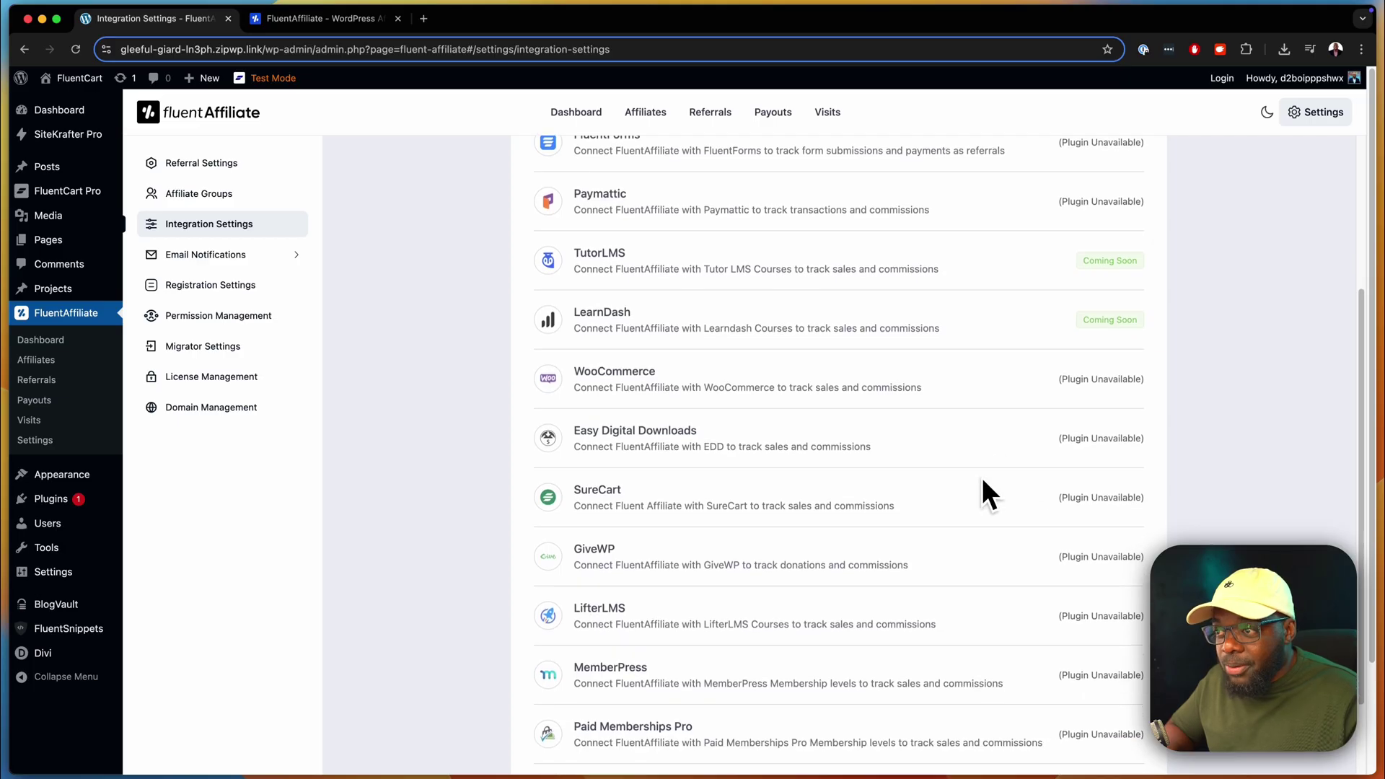
scroll(984, 482, "down", 3)
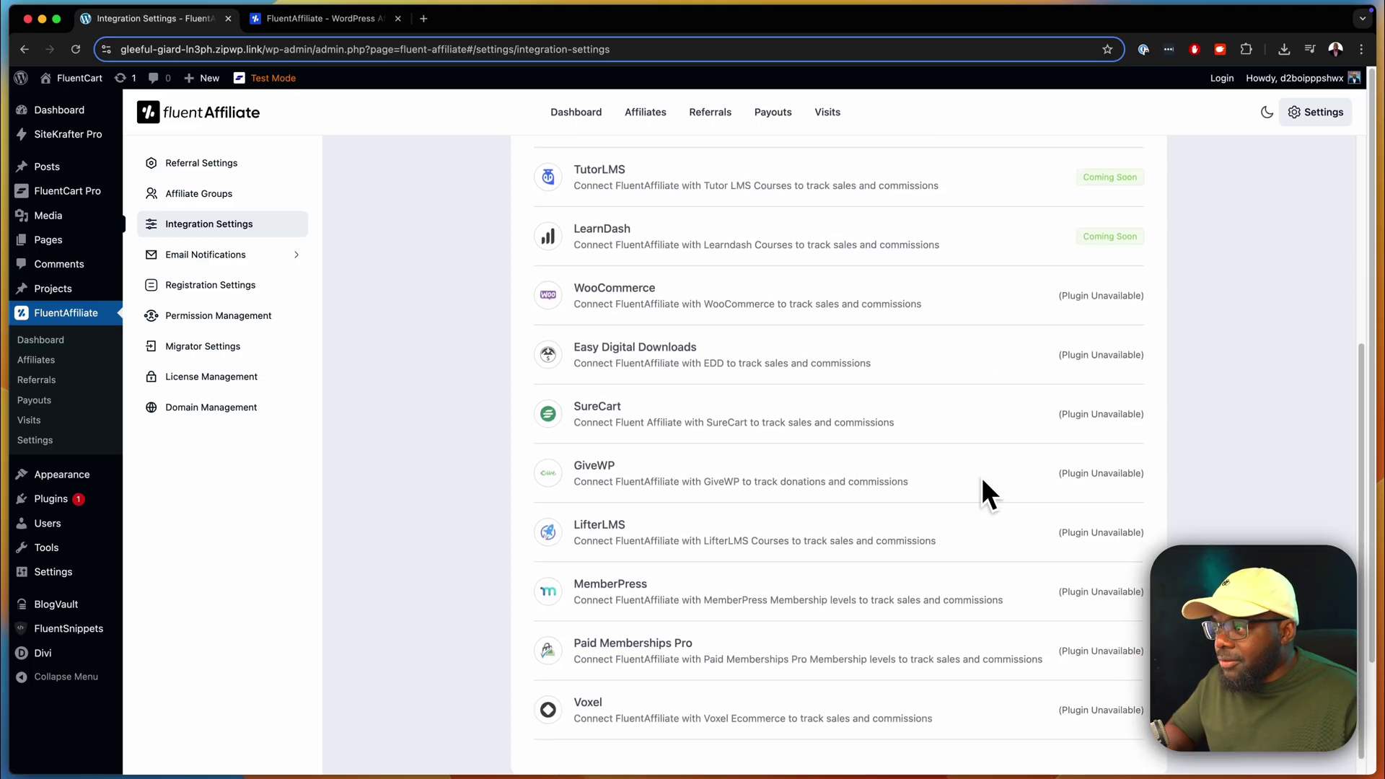
scroll(980, 477, "down", 1)
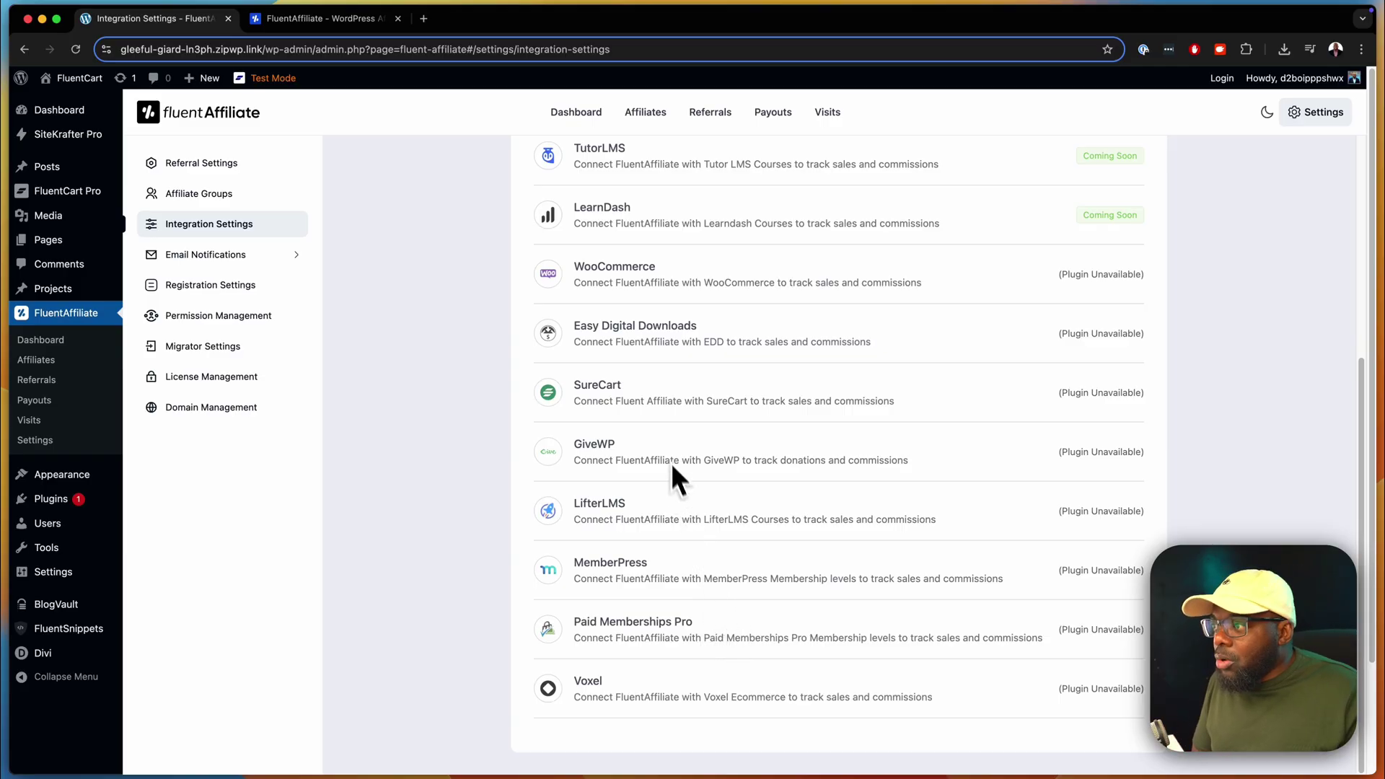
scroll(714, 386, "up", 5)
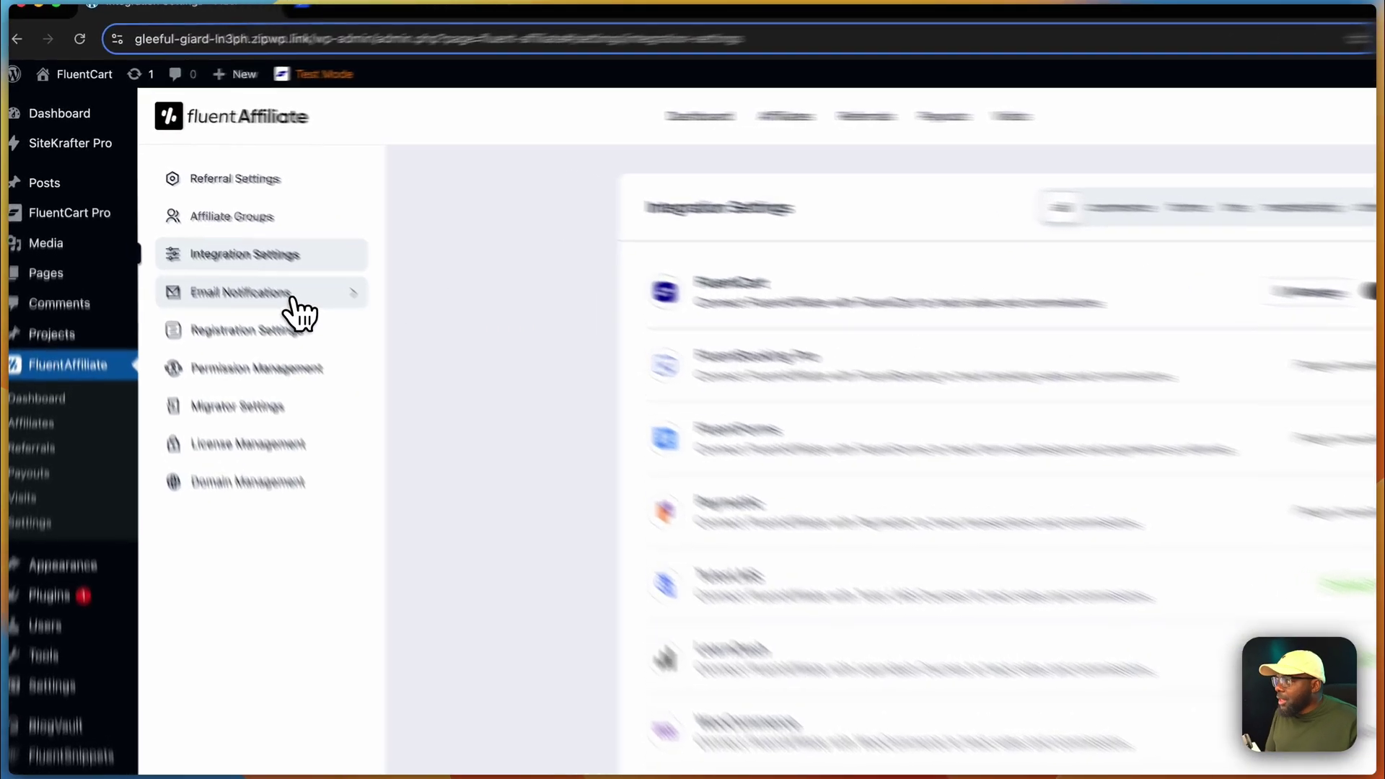
- In Mail Settings, enter the sender's From Name and From Email Address
left_click(243, 256)
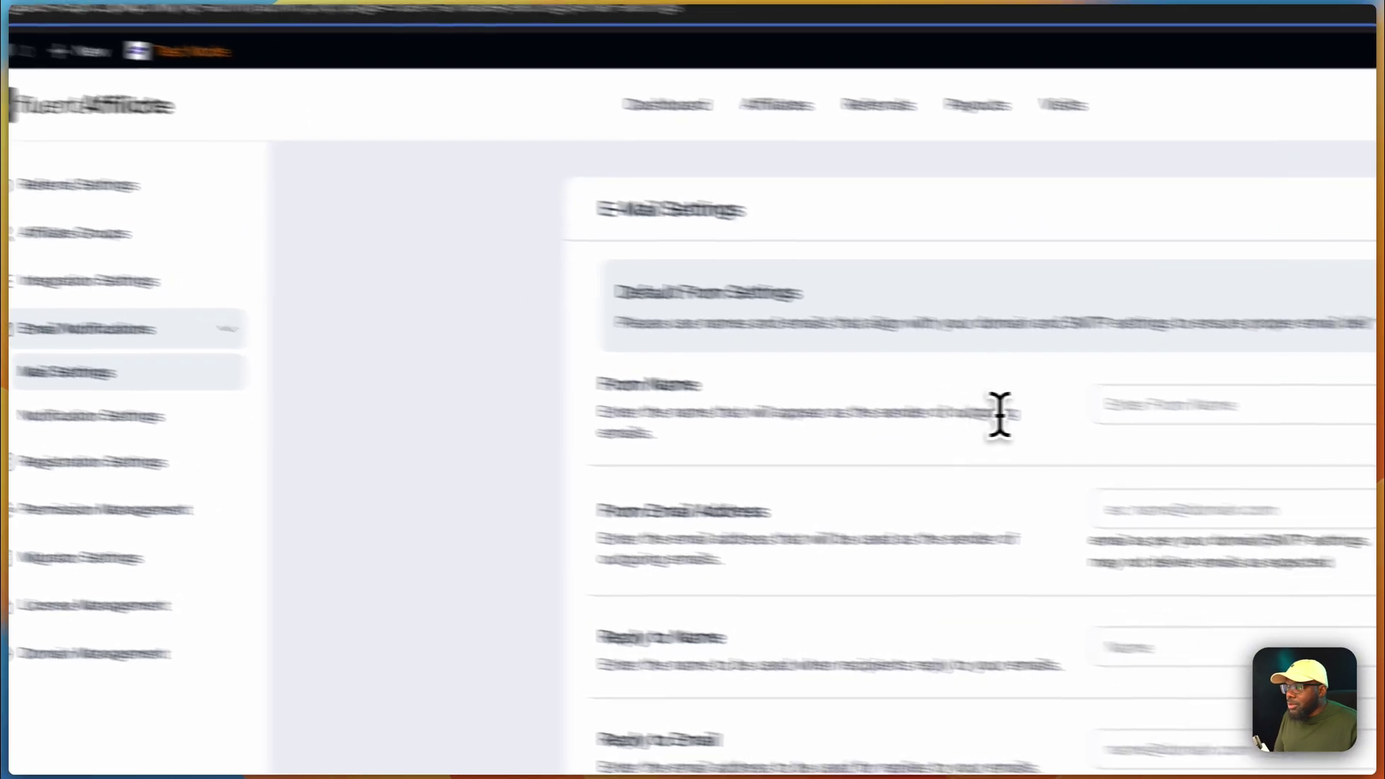
left_click(1125, 415)
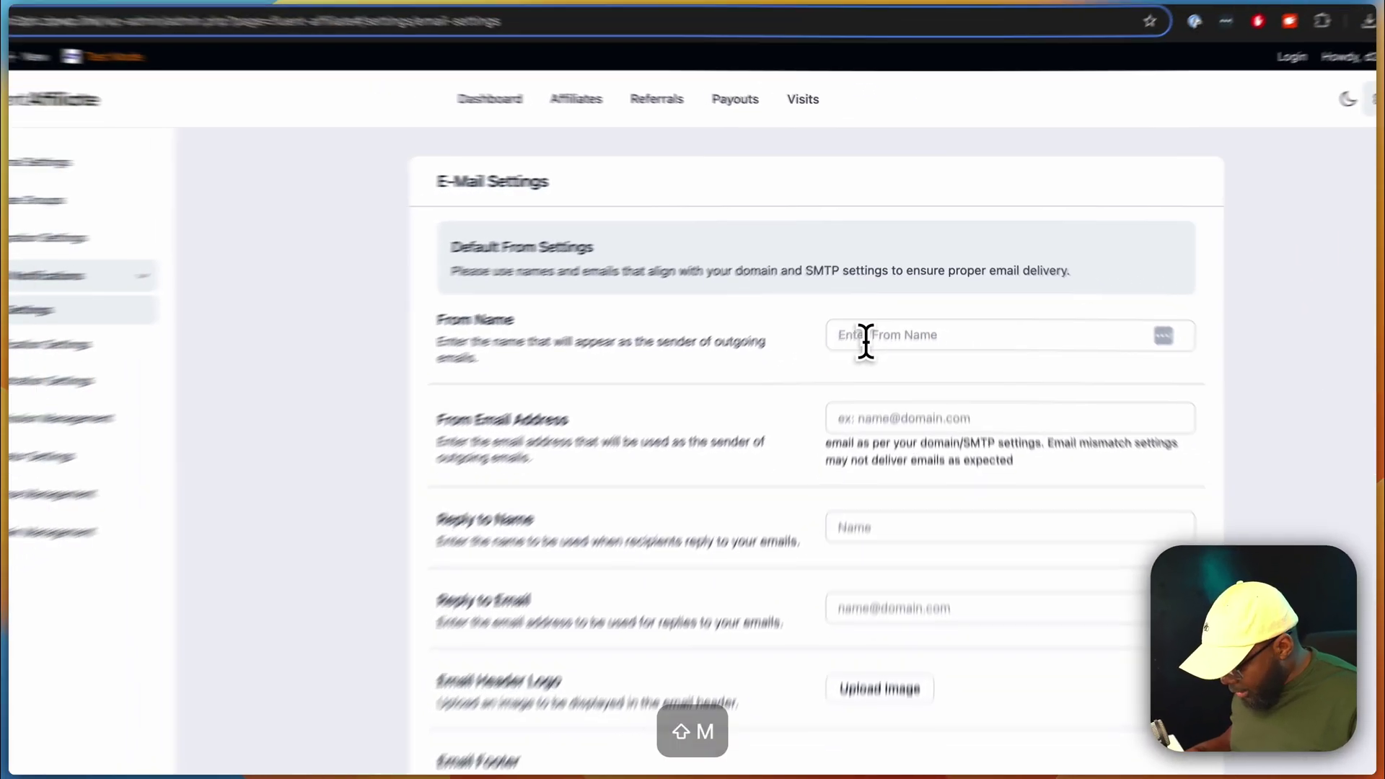
type("Mak")
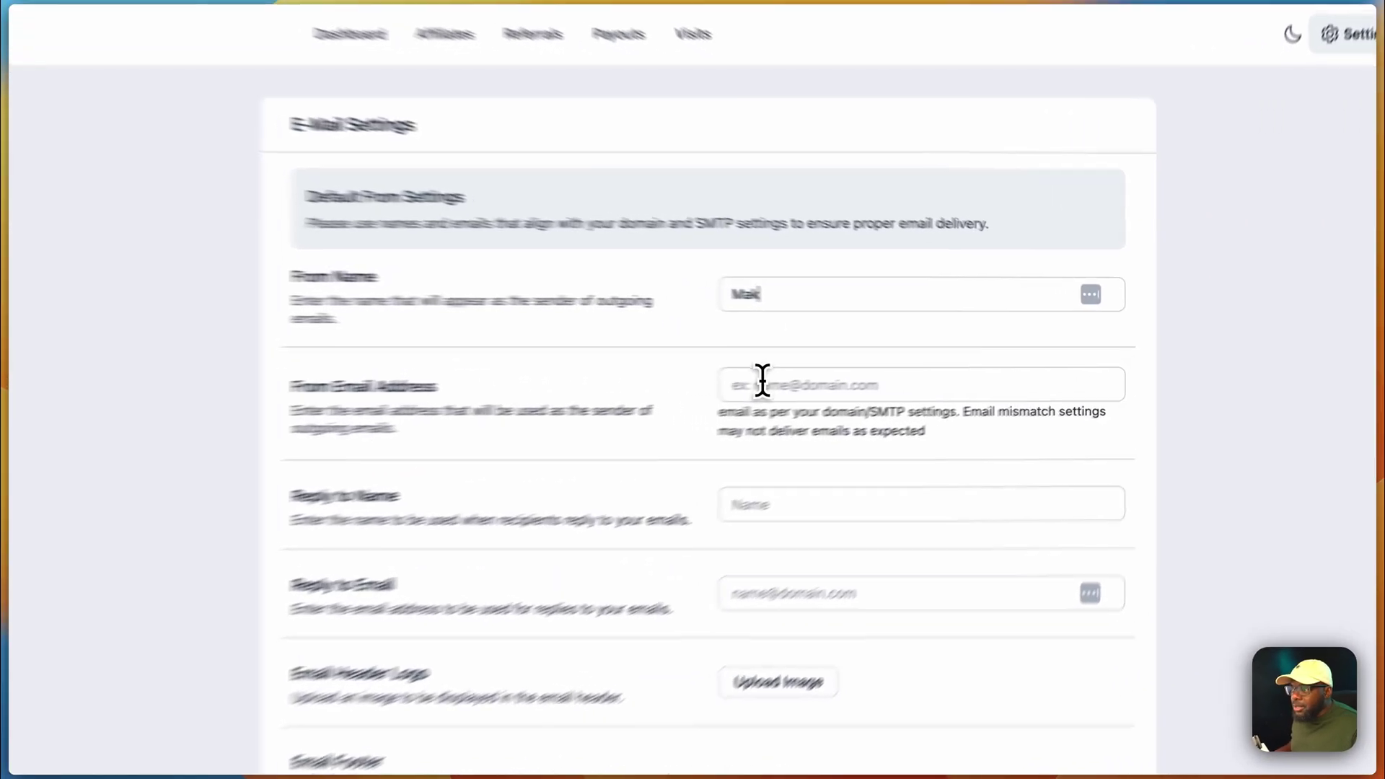
left_click(871, 369)
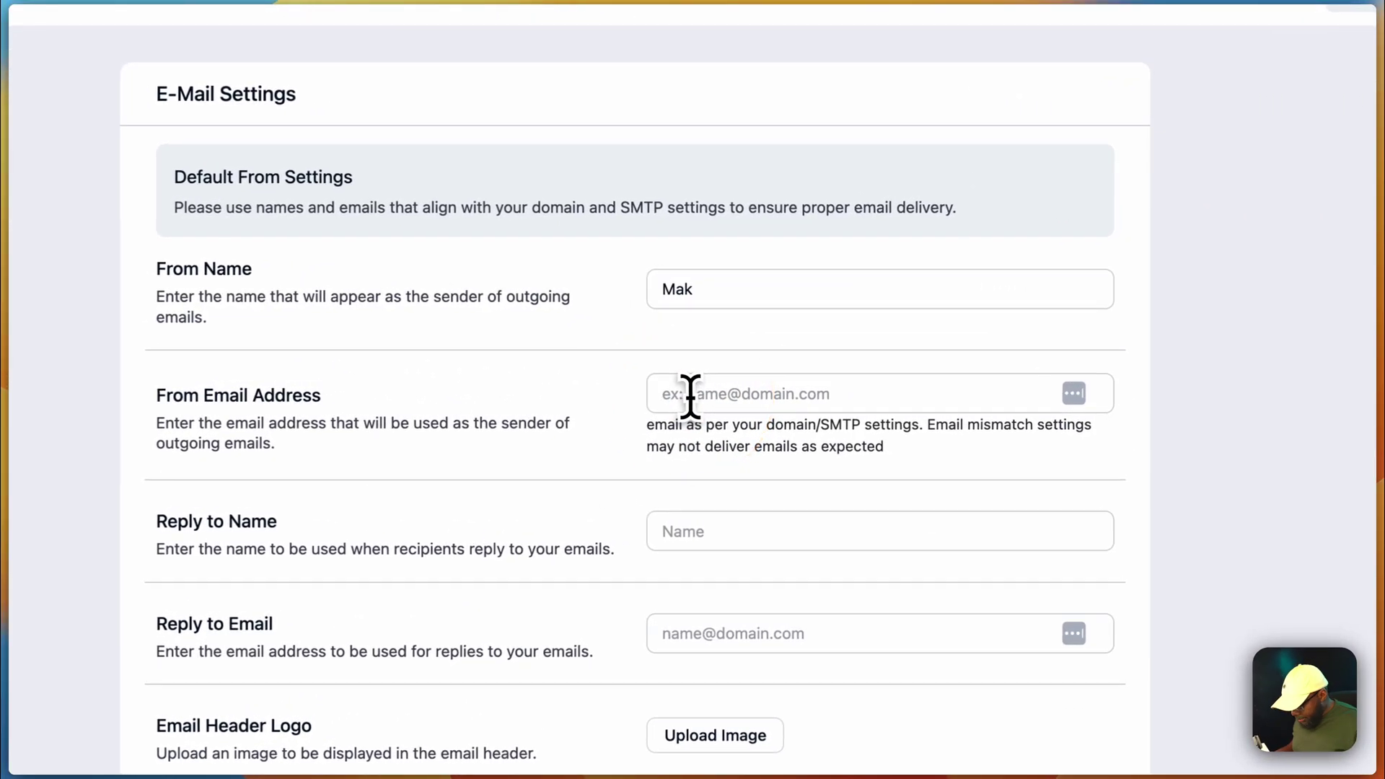
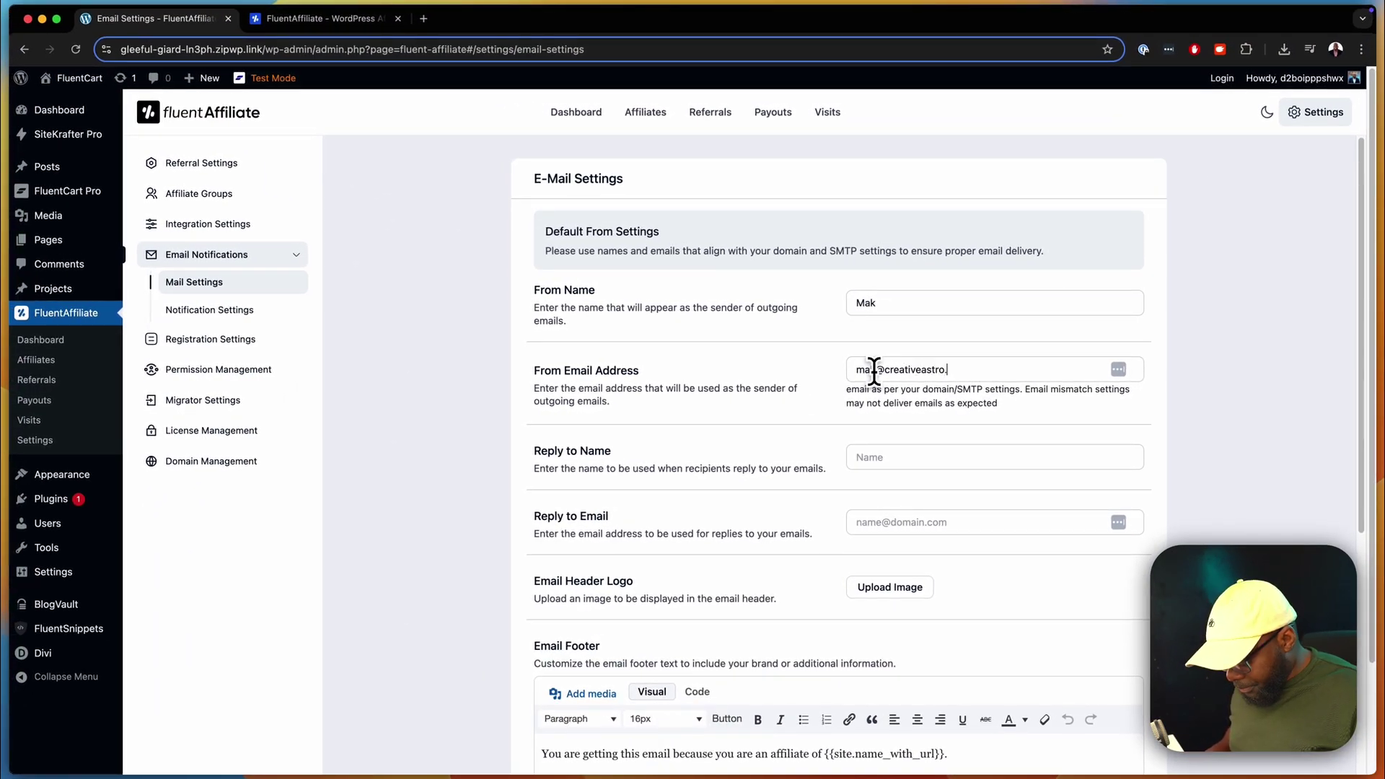
- Look over the notification email list, then go to Registration Settings
scroll(281, 346, "down", 5)
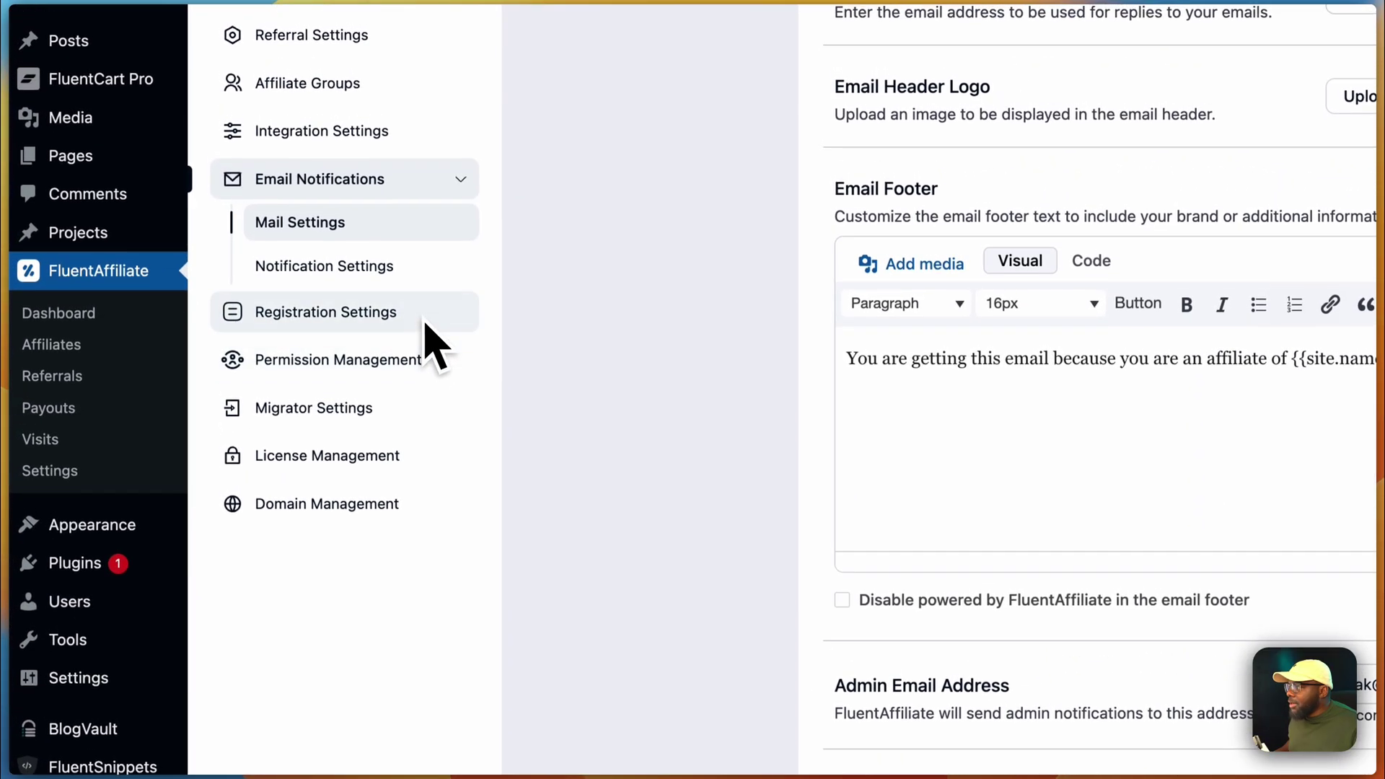
left_click(260, 307)
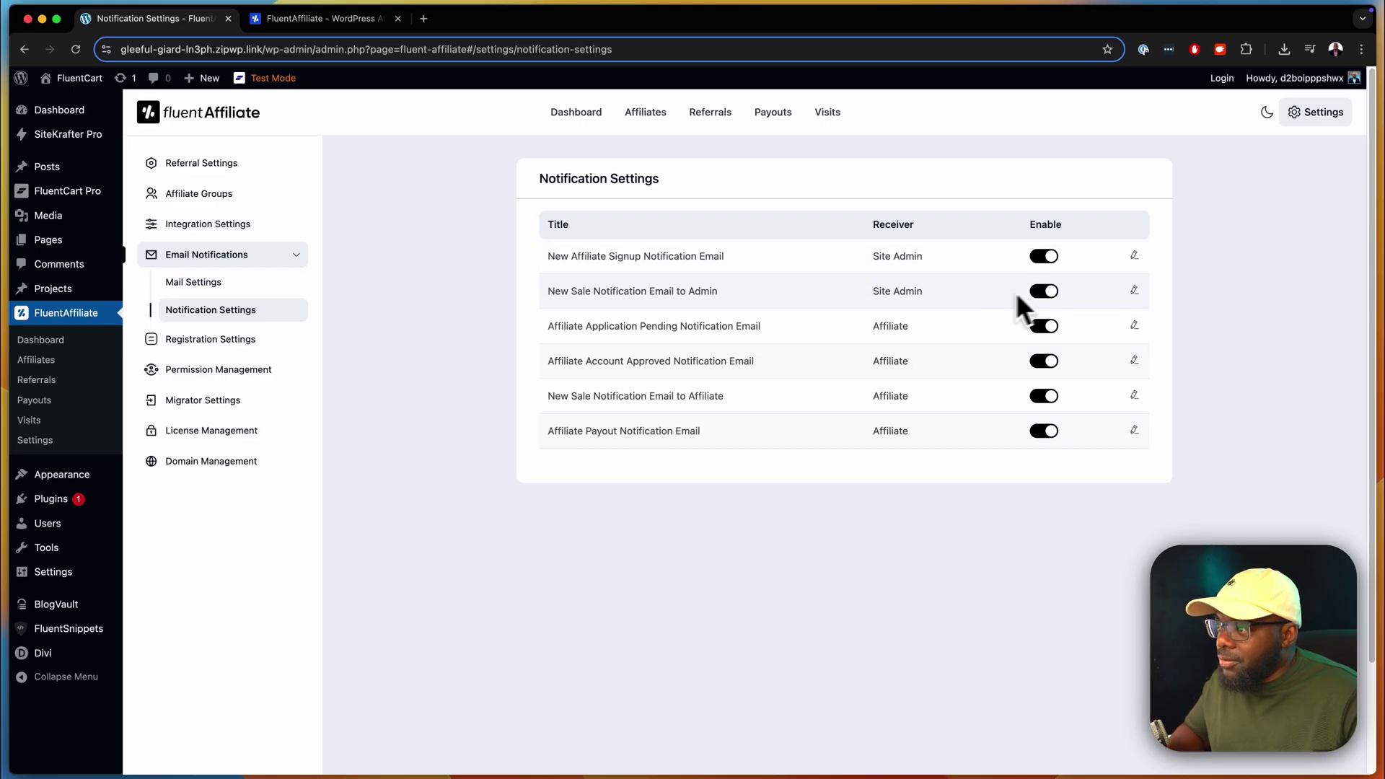
left_click(264, 343)
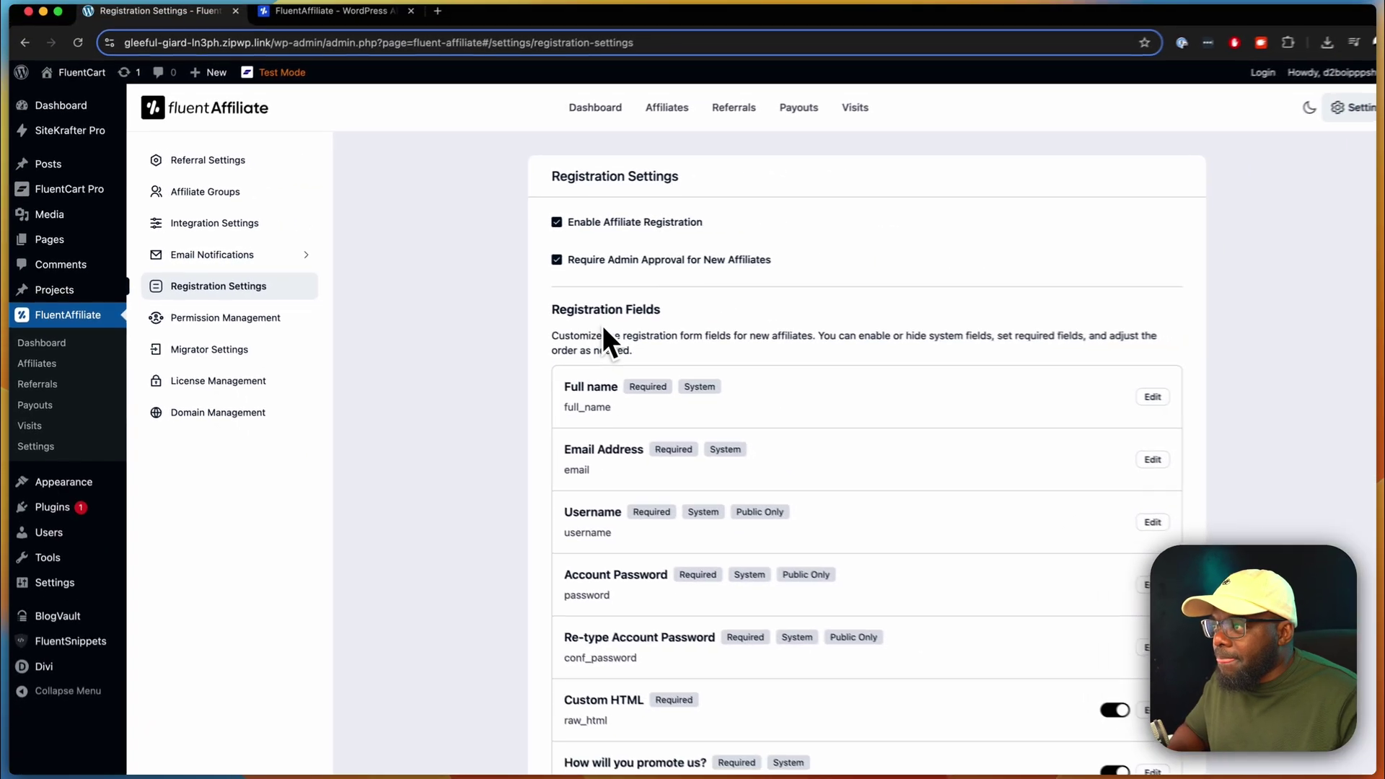
- Toggle admin approval for new affiliates off and back on, leaving it required
scroll(600, 317, "down", 2)
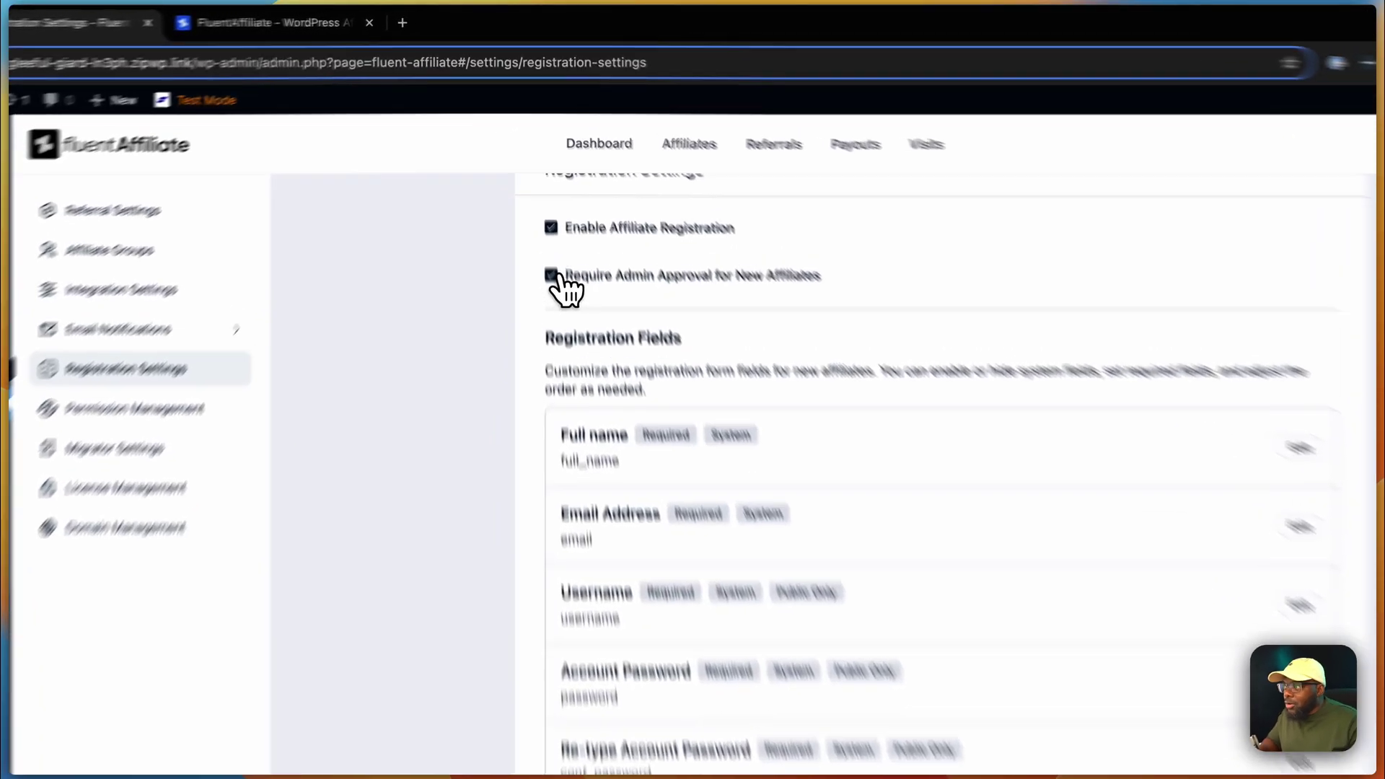
left_click(539, 214)
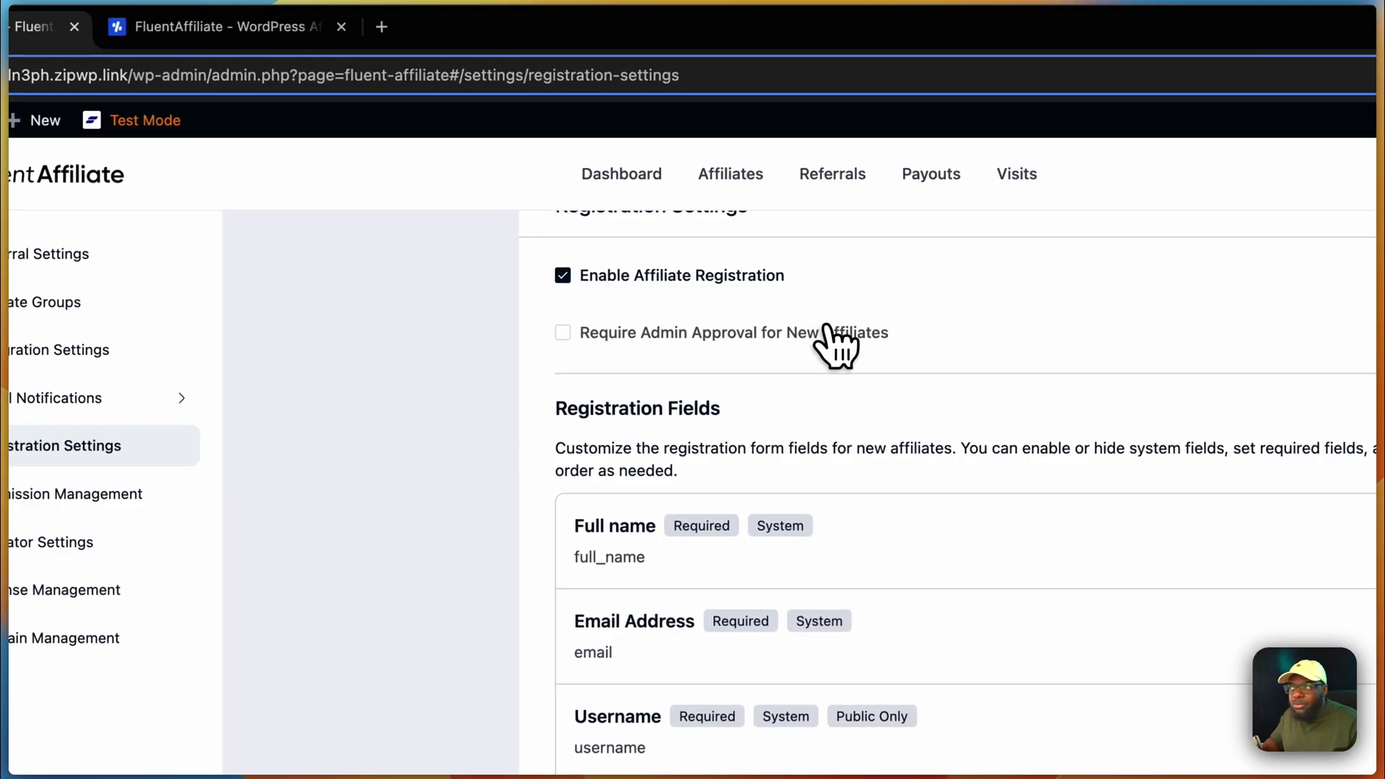
left_click(564, 335)
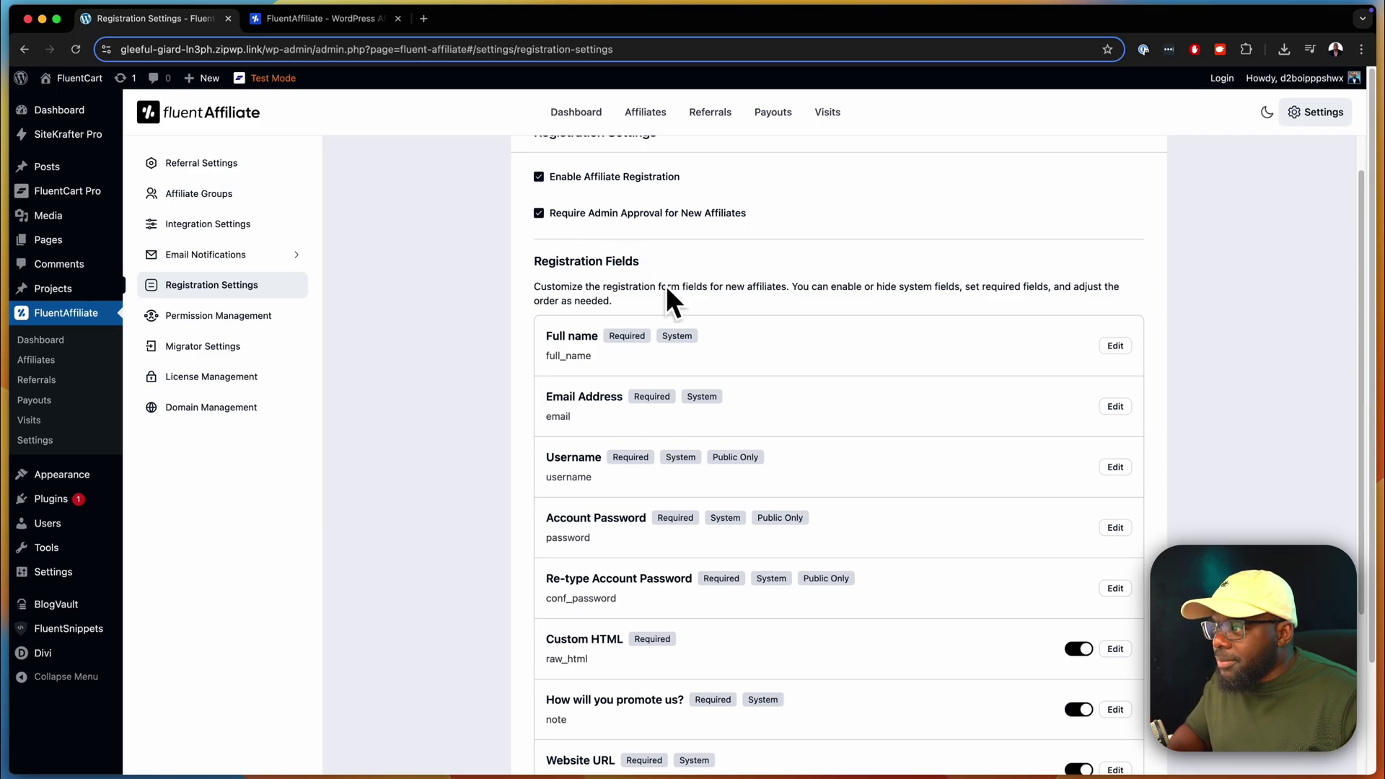
- Keep the terms field label 'I agree to the terms and conditions' and save registration settings
scroll(793, 375, "down", 1)
scroll(822, 382, "down", 3)
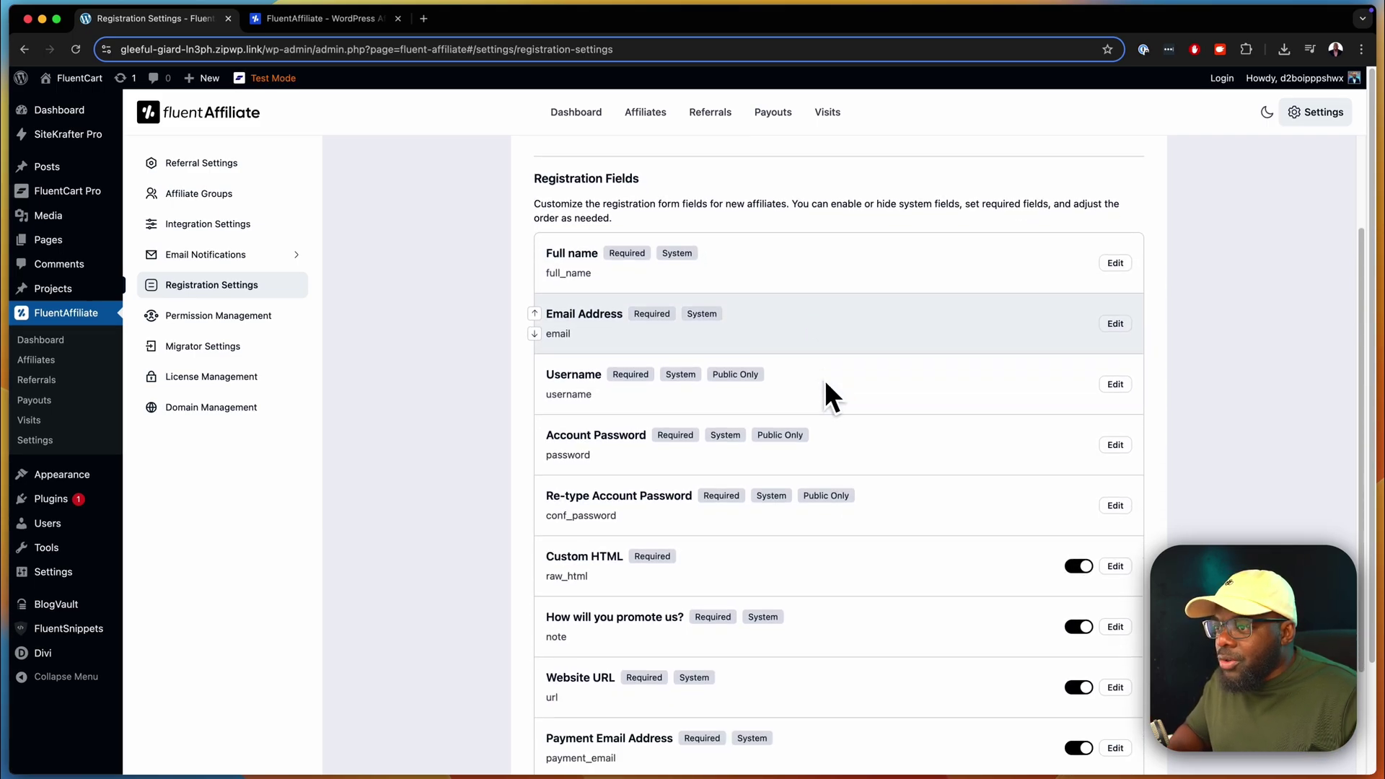
scroll(824, 380, "down", 1)
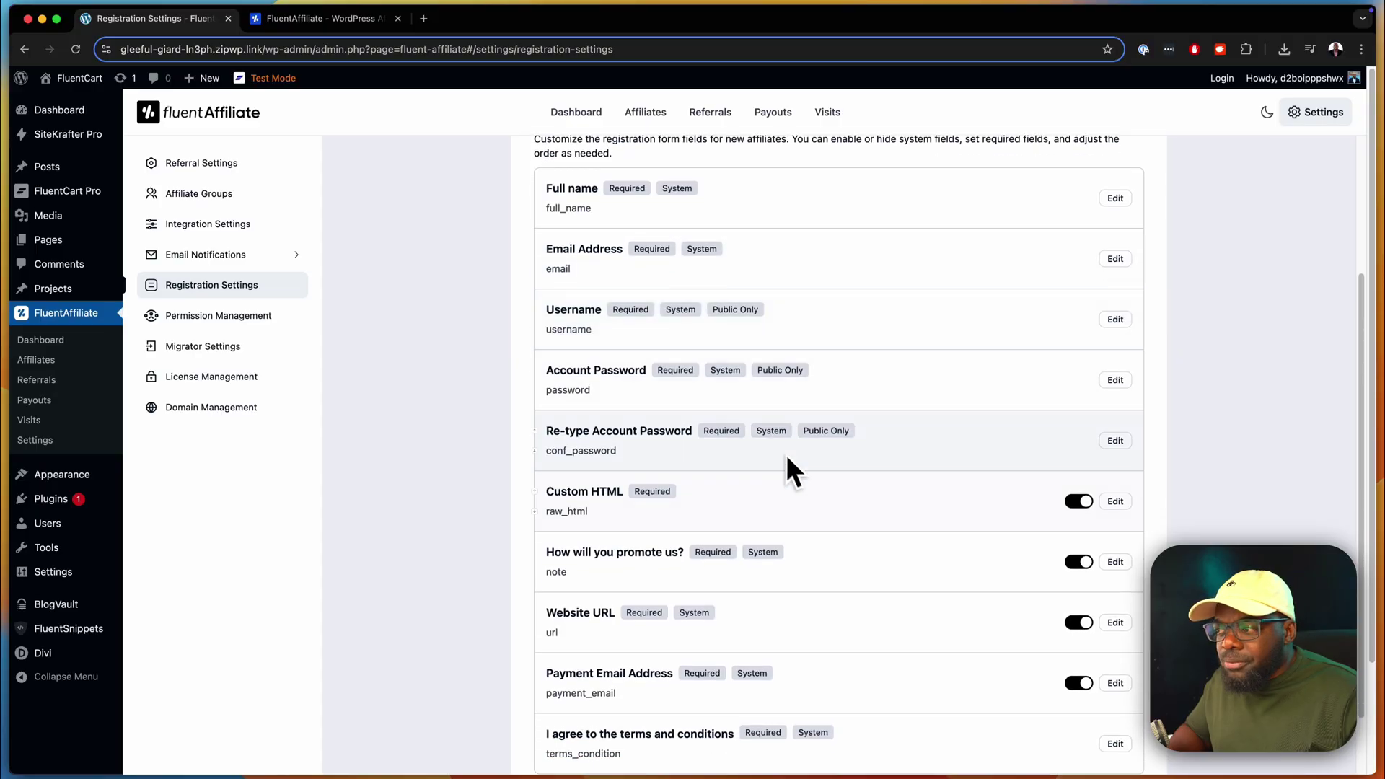
scroll(786, 469, "down", 3)
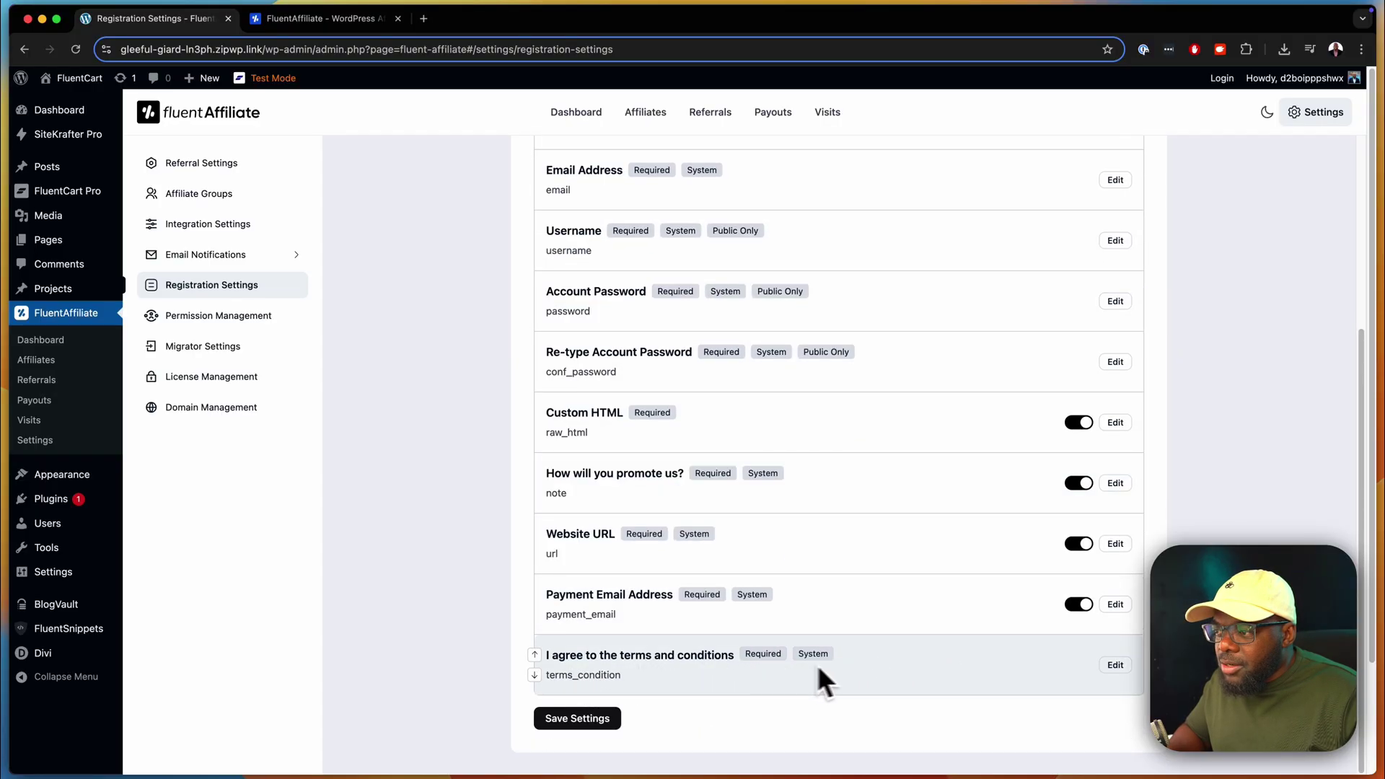
left_click(1115, 664)
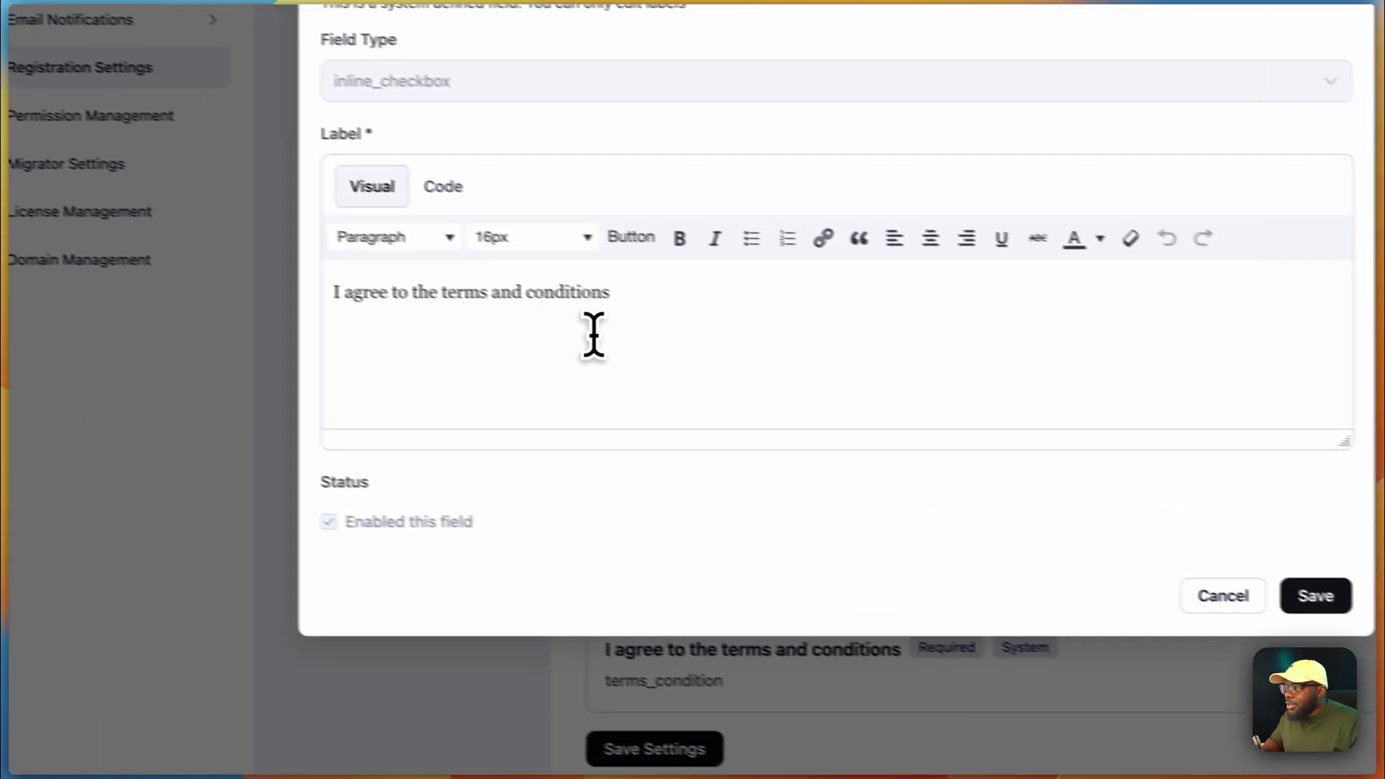
left_click(256, 245)
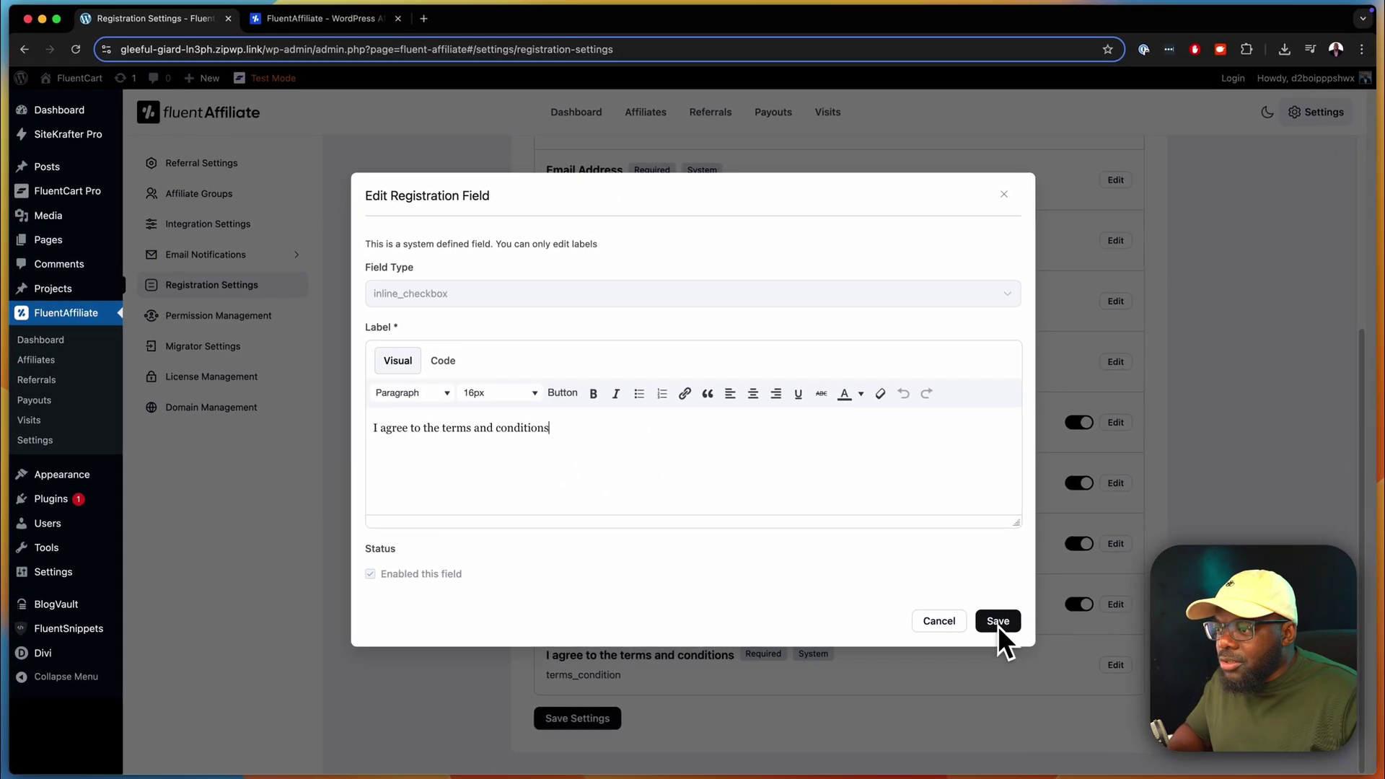
left_click(995, 623)
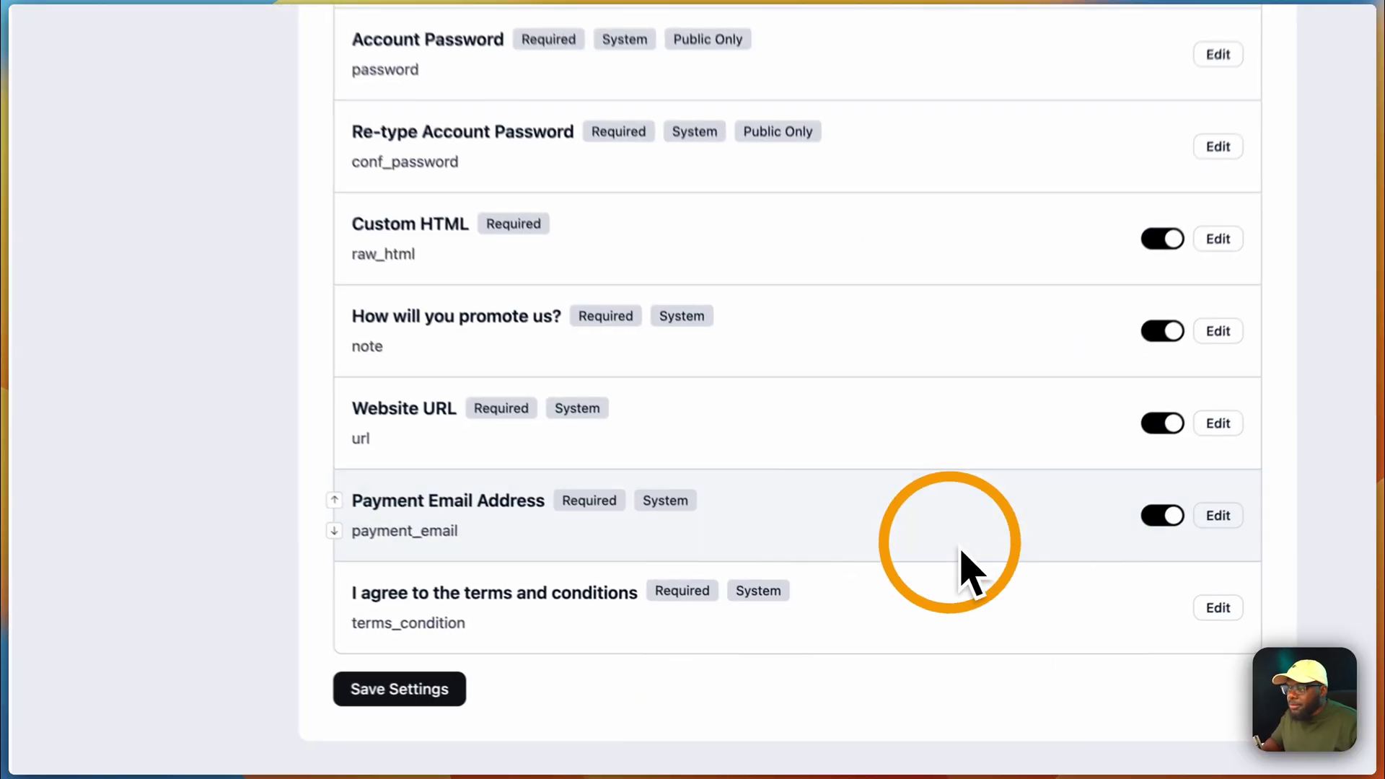
left_click(377, 685)
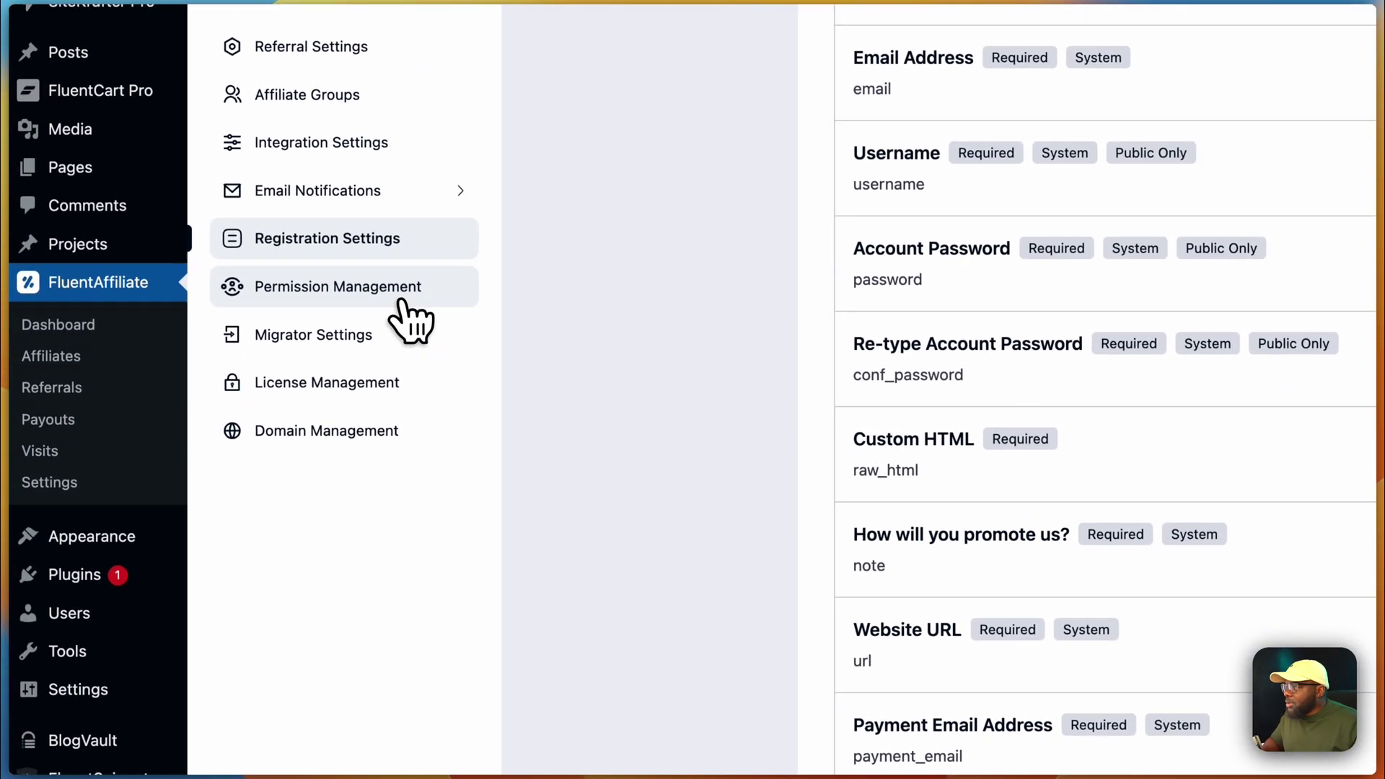
- Review Permission Management and Migrator Settings, ending on Domain Management with no connected sites
left_click(338, 65)
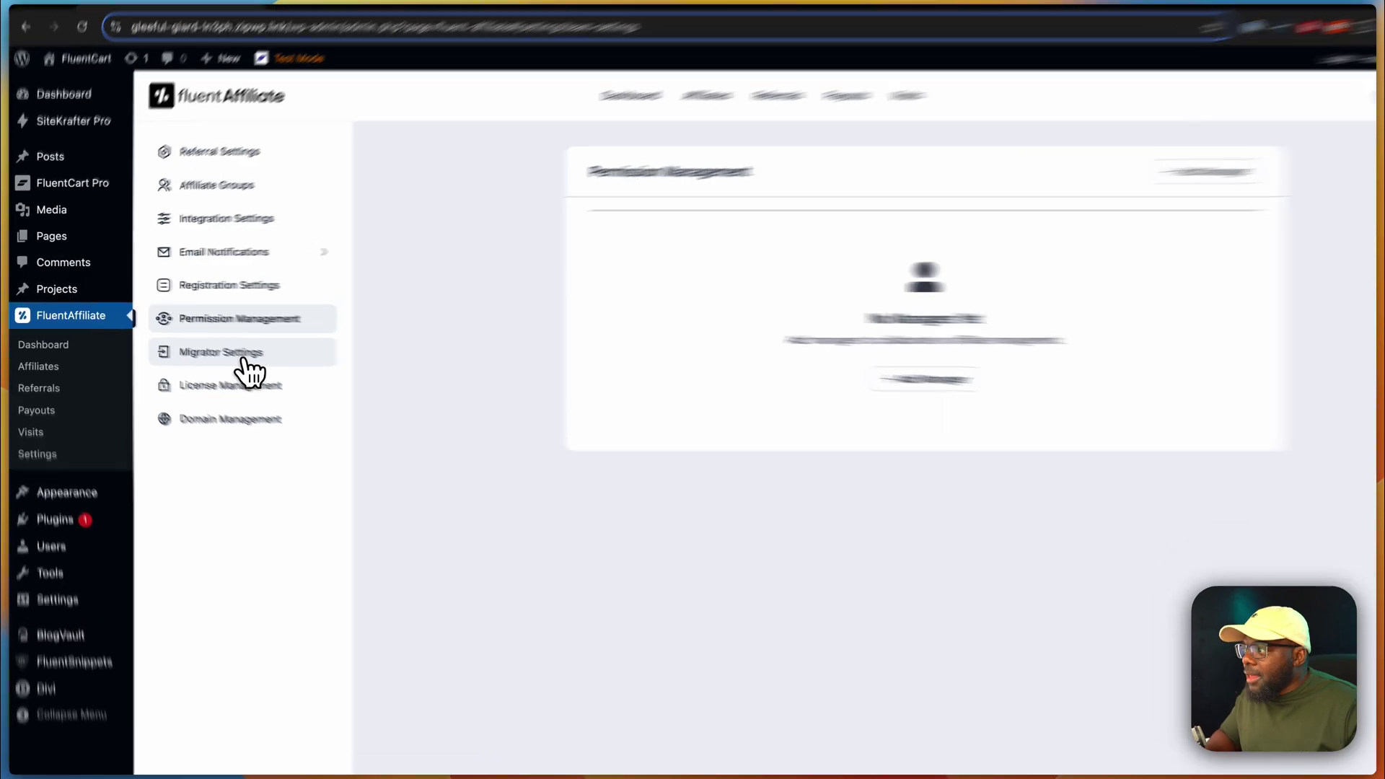
left_click(245, 360)
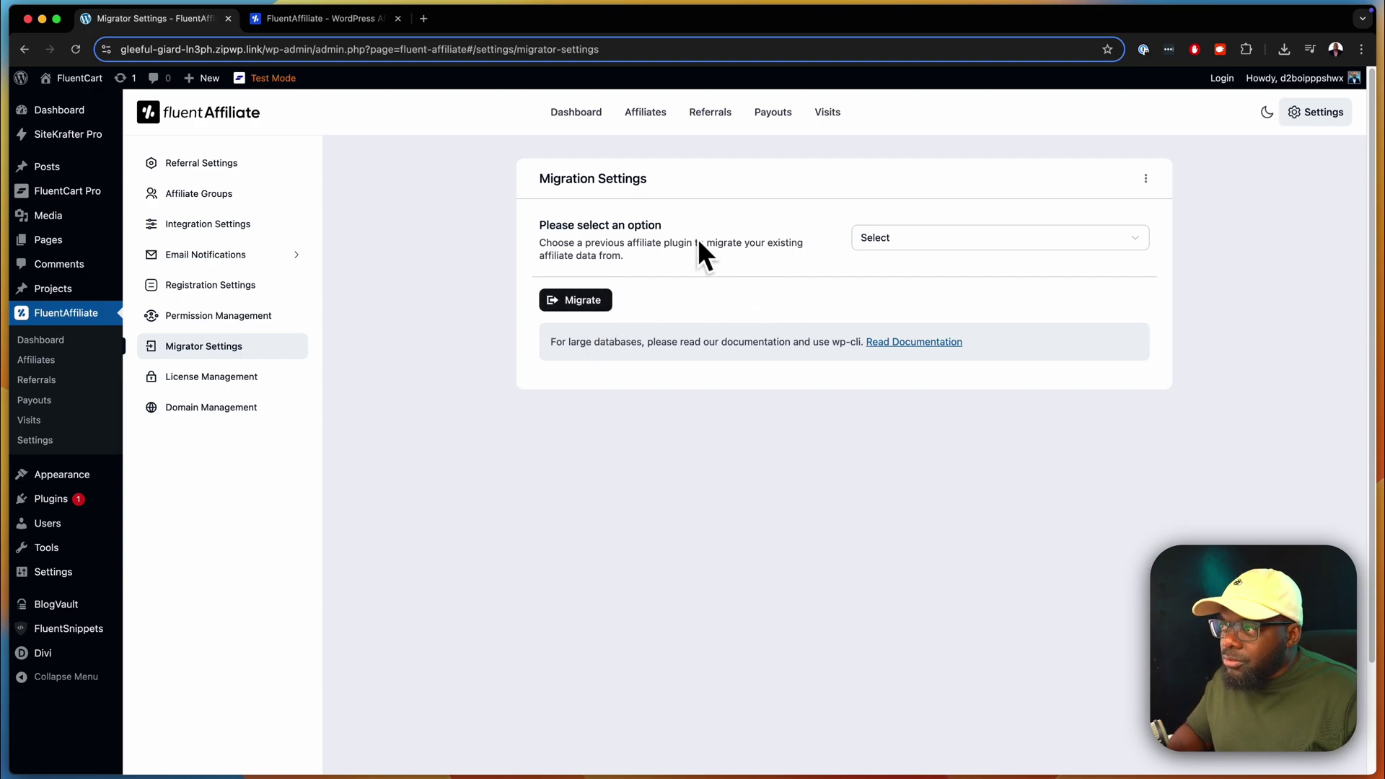
left_click(261, 401)
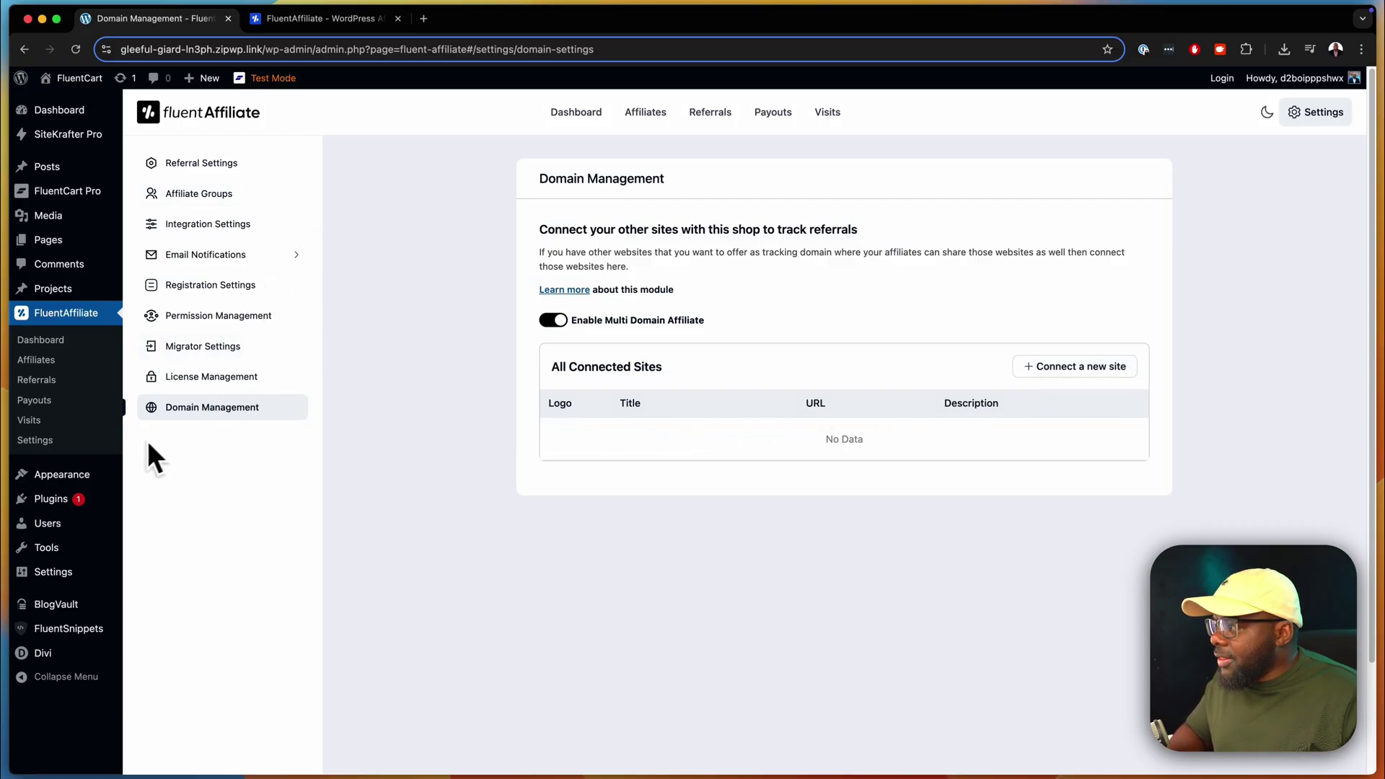
- Open the FluentAffiliate Dashboard and scroll through its zeroed stats and empty recent referrals
left_click(69, 342)
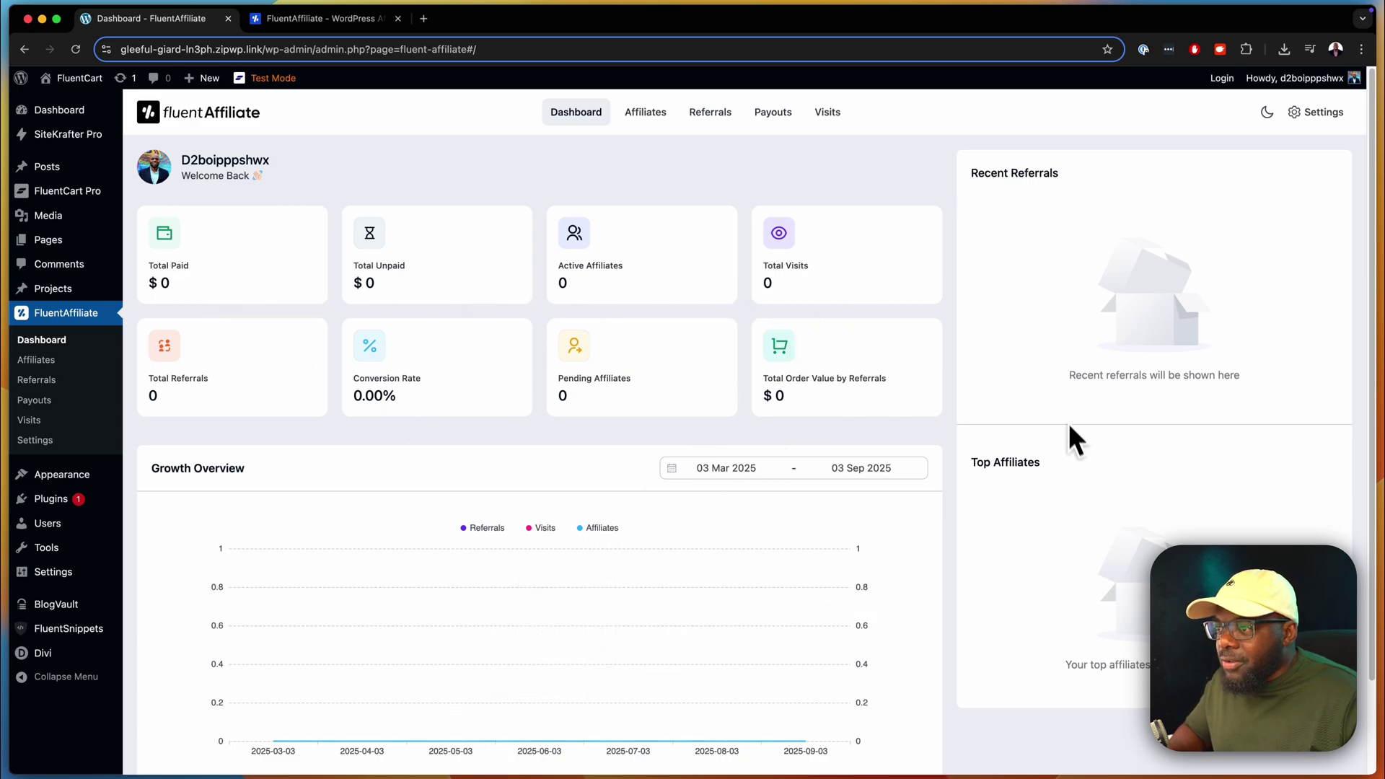
scroll(1074, 469, "down", 2)
scroll(1117, 465, "down", 1)
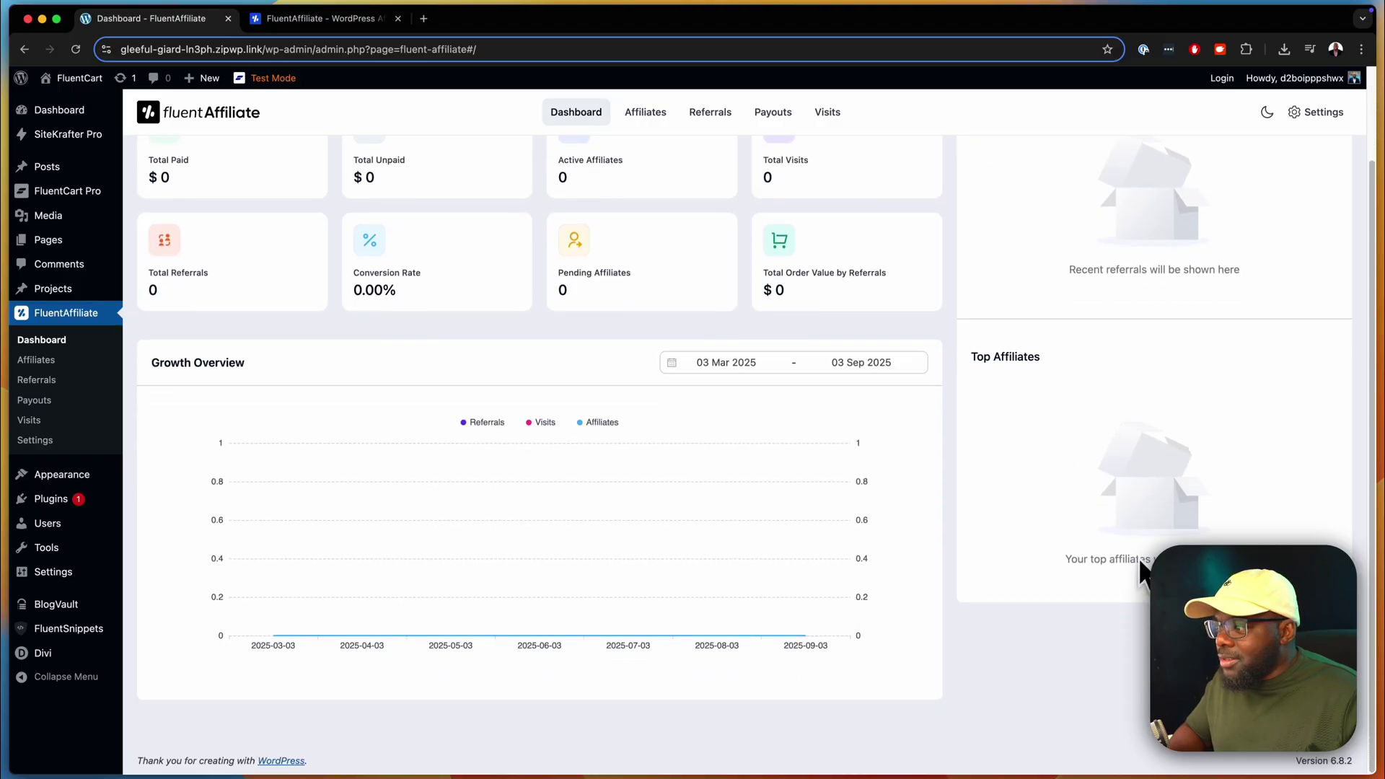
scroll(1144, 586, "up", 3)
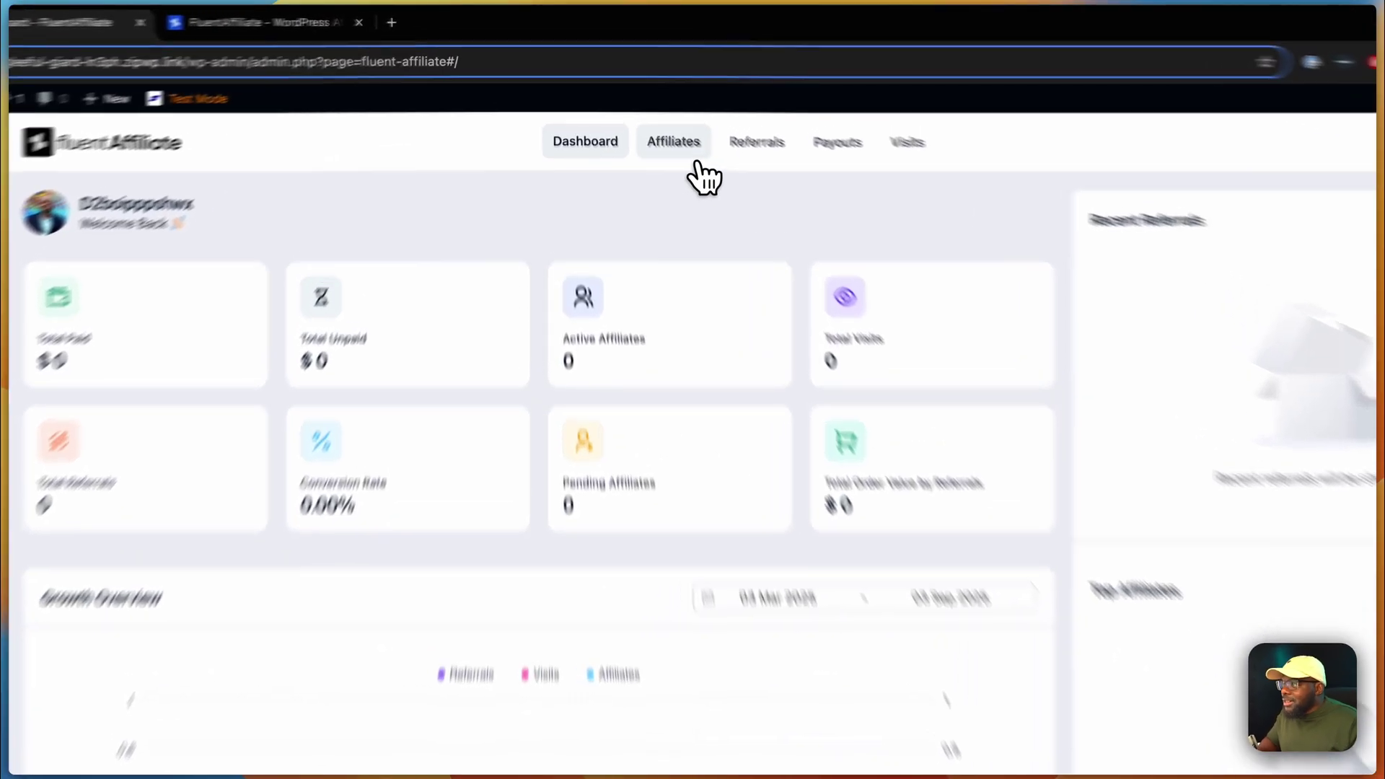
- Check the empty Affiliates, Referrals (Unpaid and Paid), Payouts and Visits lists
left_click(646, 113)
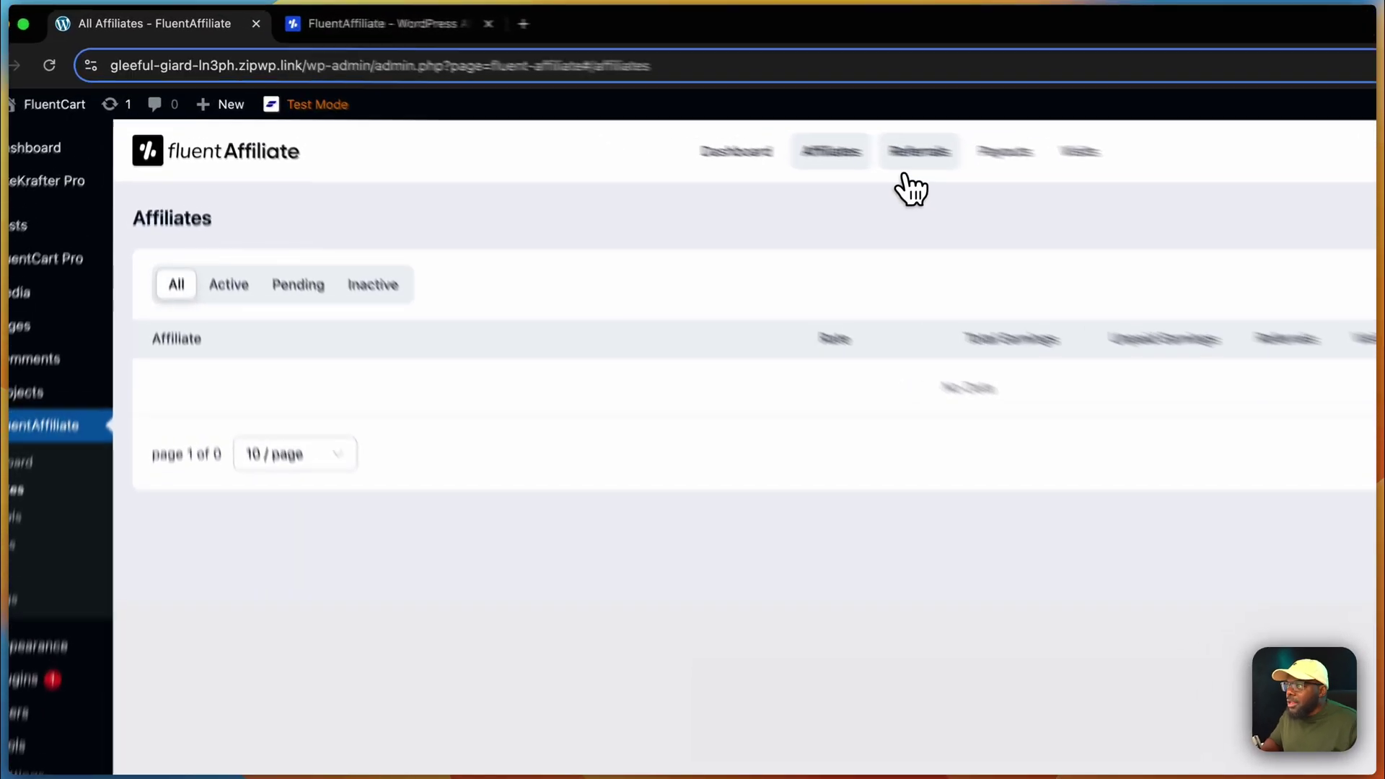
left_click(713, 113)
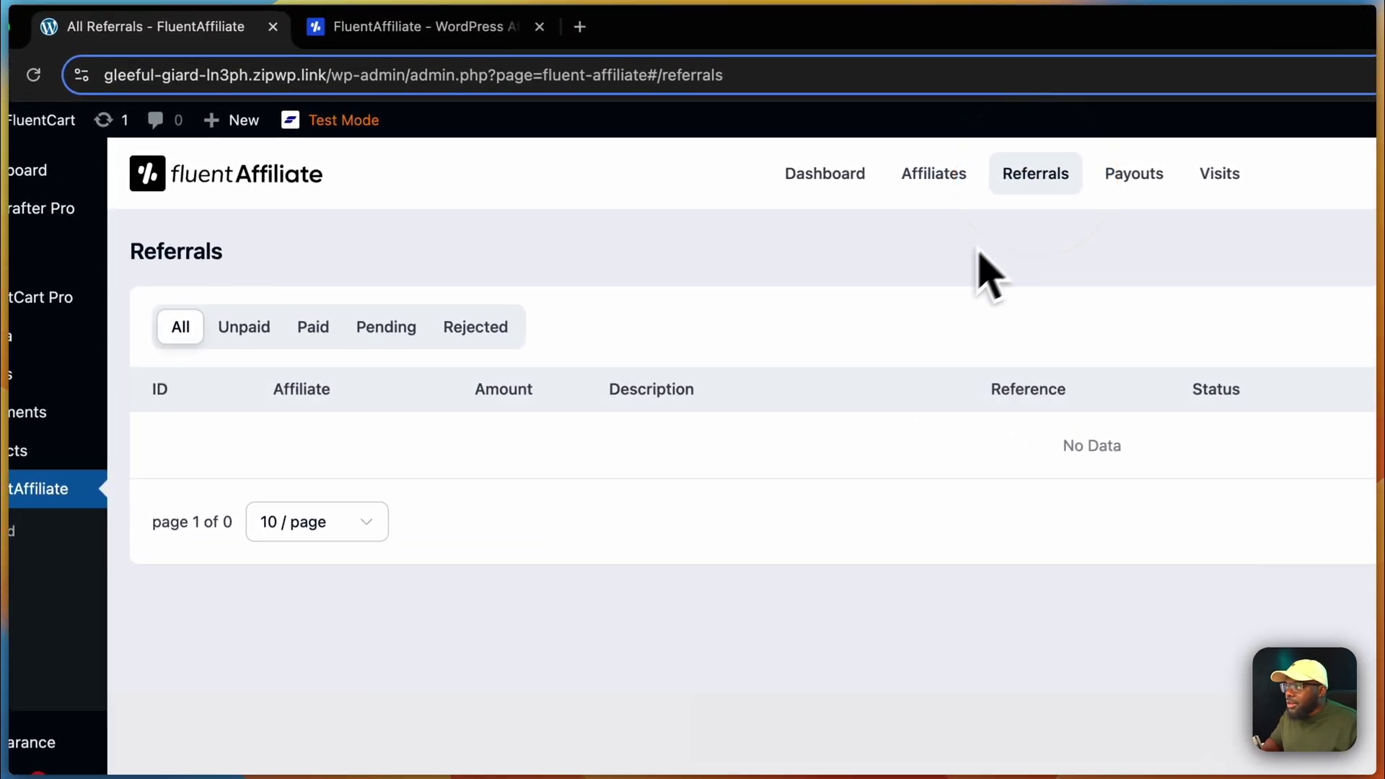
left_click(245, 331)
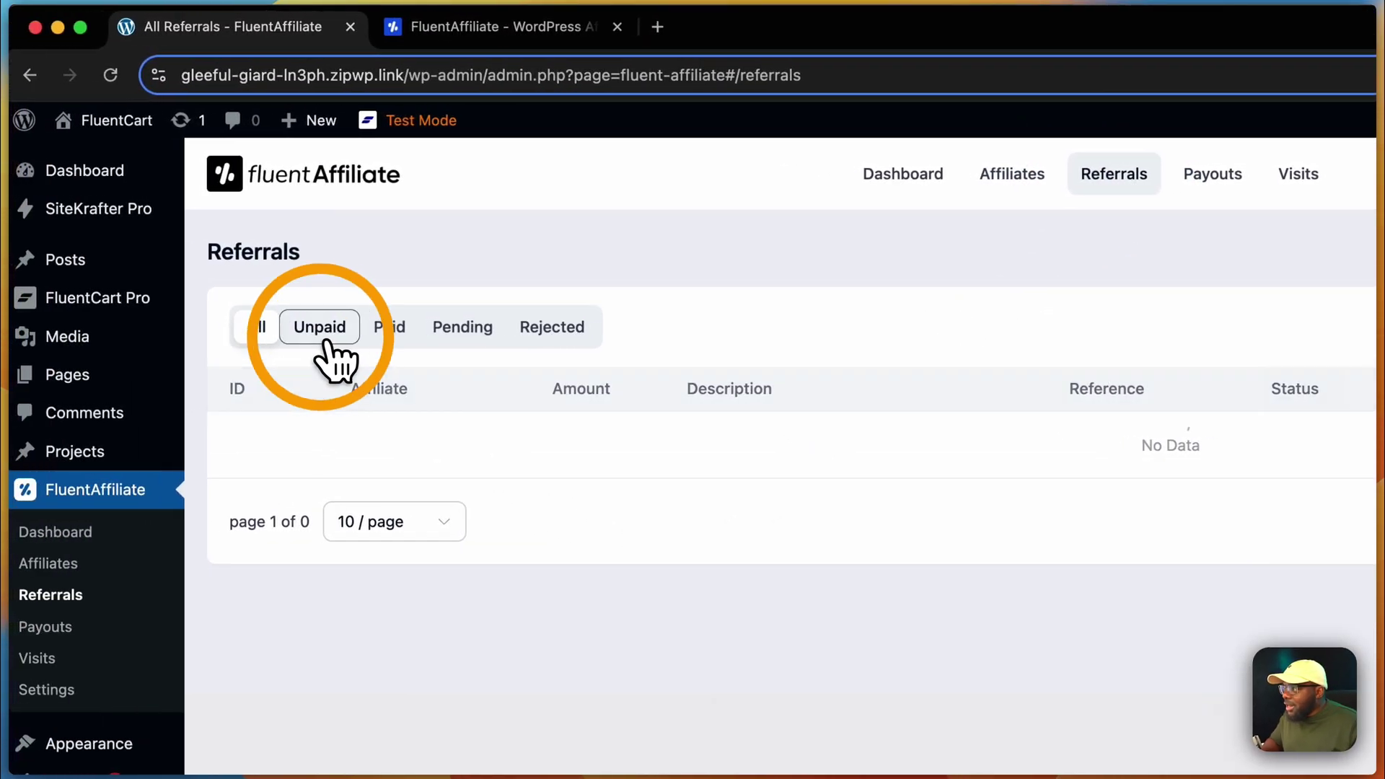
left_click(310, 334)
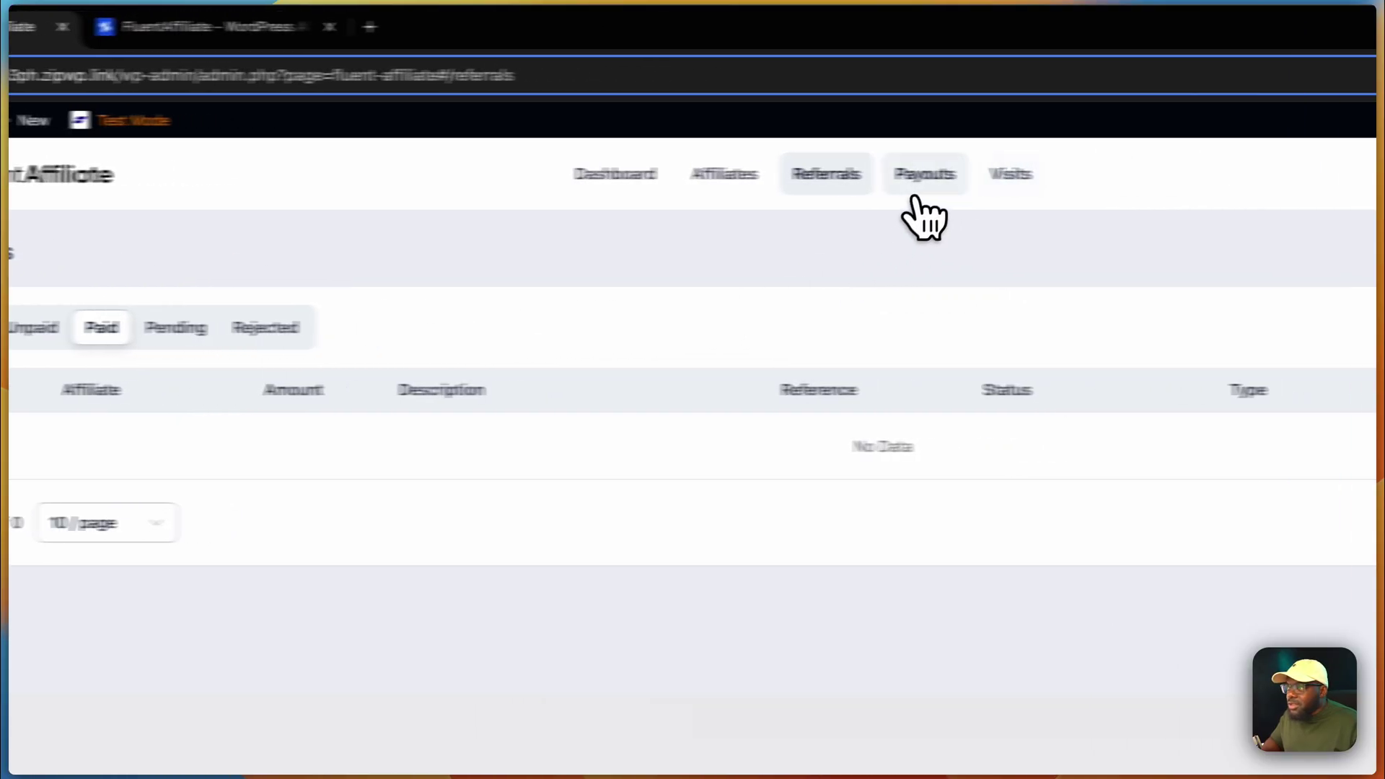
left_click(916, 202)
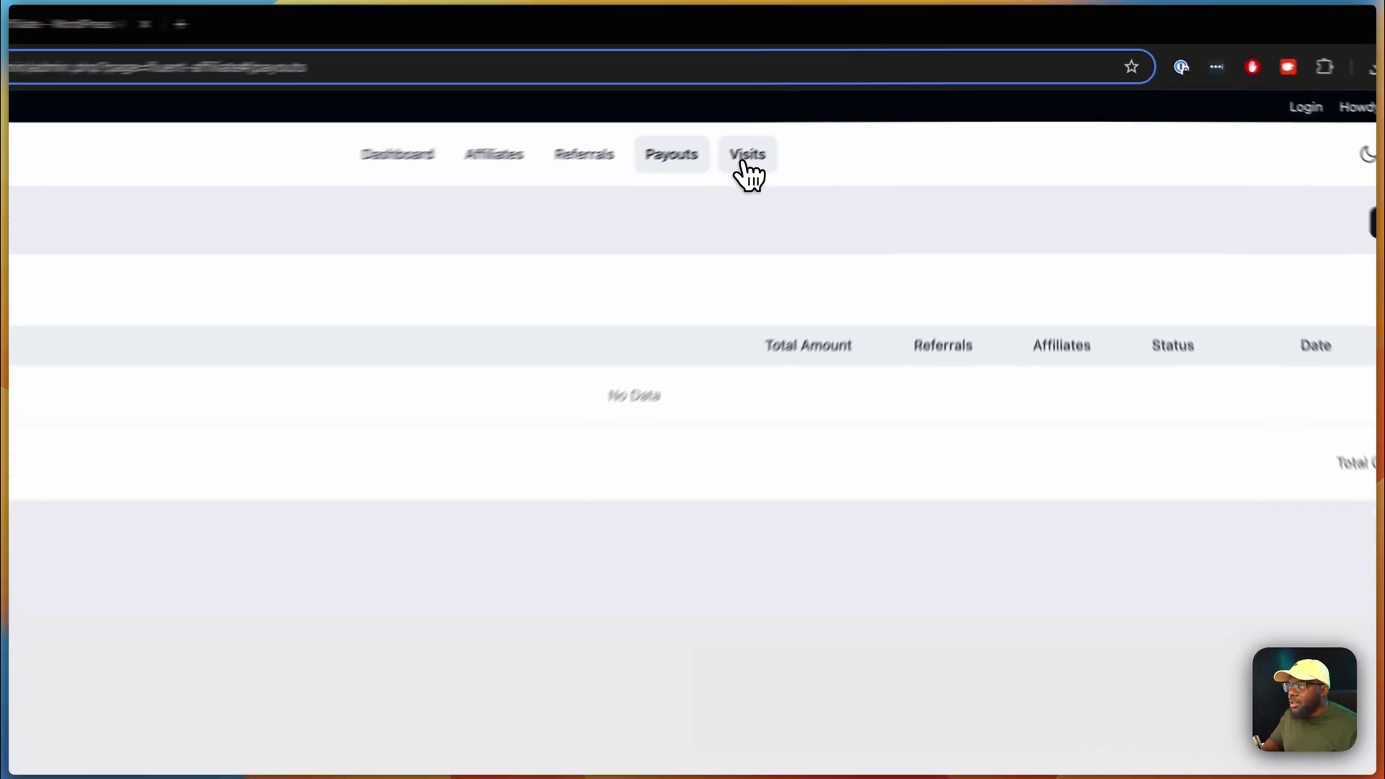
left_click(830, 114)
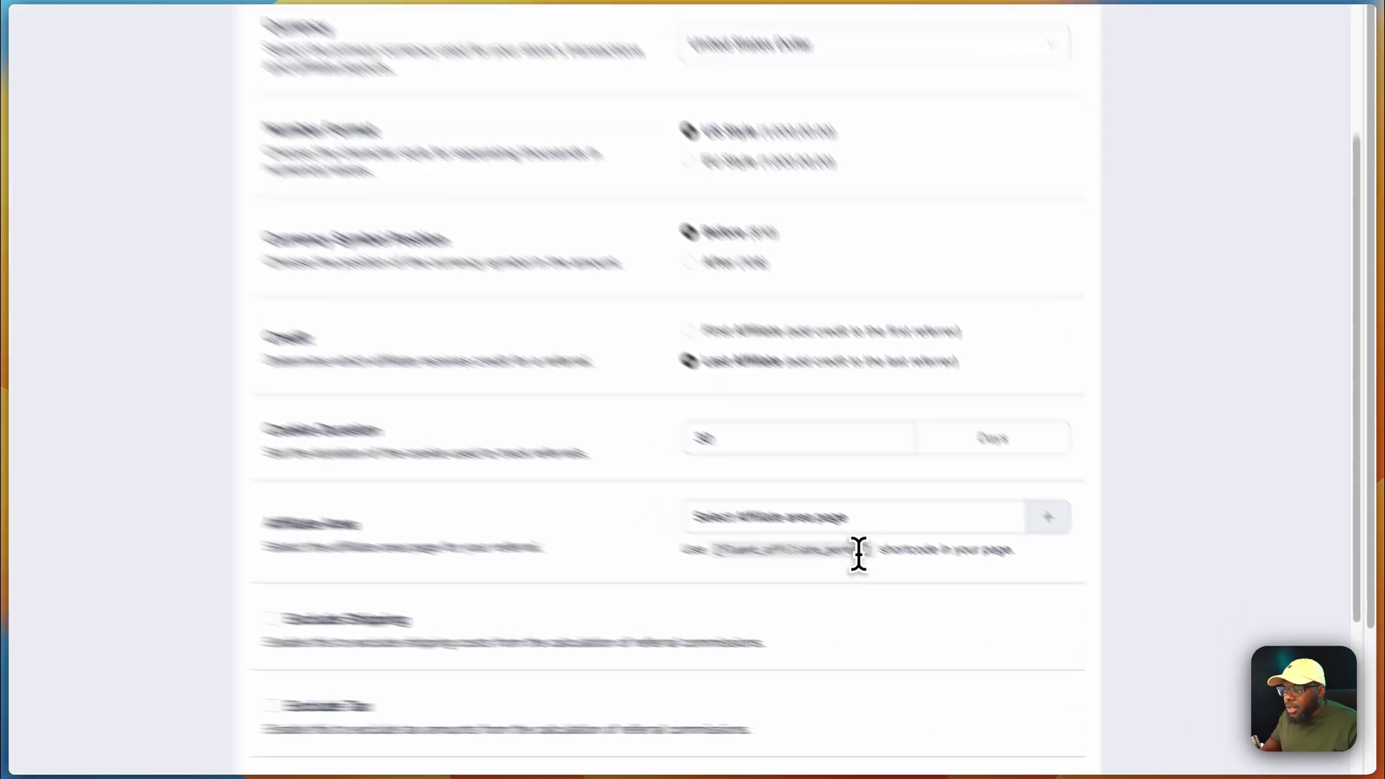
- Copy the [fluent_affiliate_portal] shortcode from the Affiliate Area setting
left_click(973, 603)
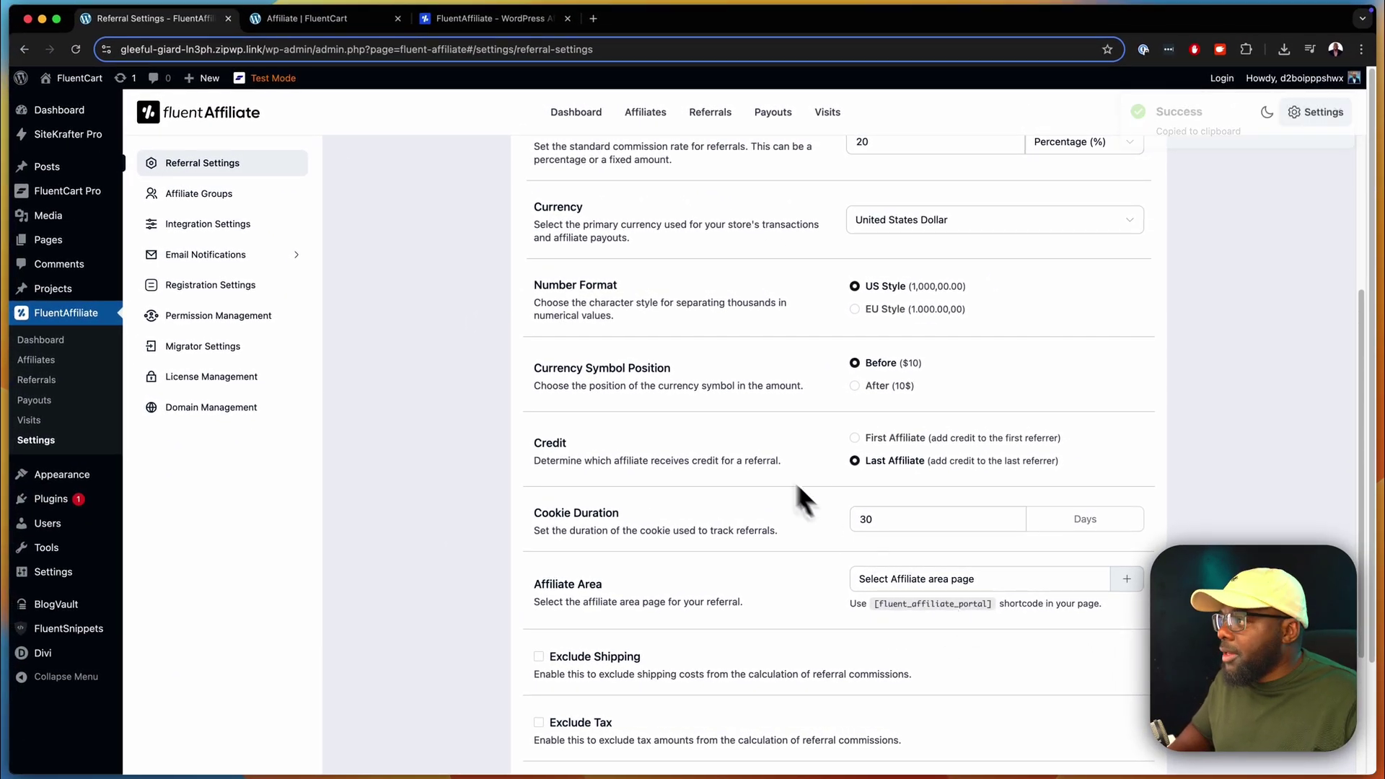
- Create a new Affiliate Portal page and open it in Divi Builder
mouse_move(81, 93)
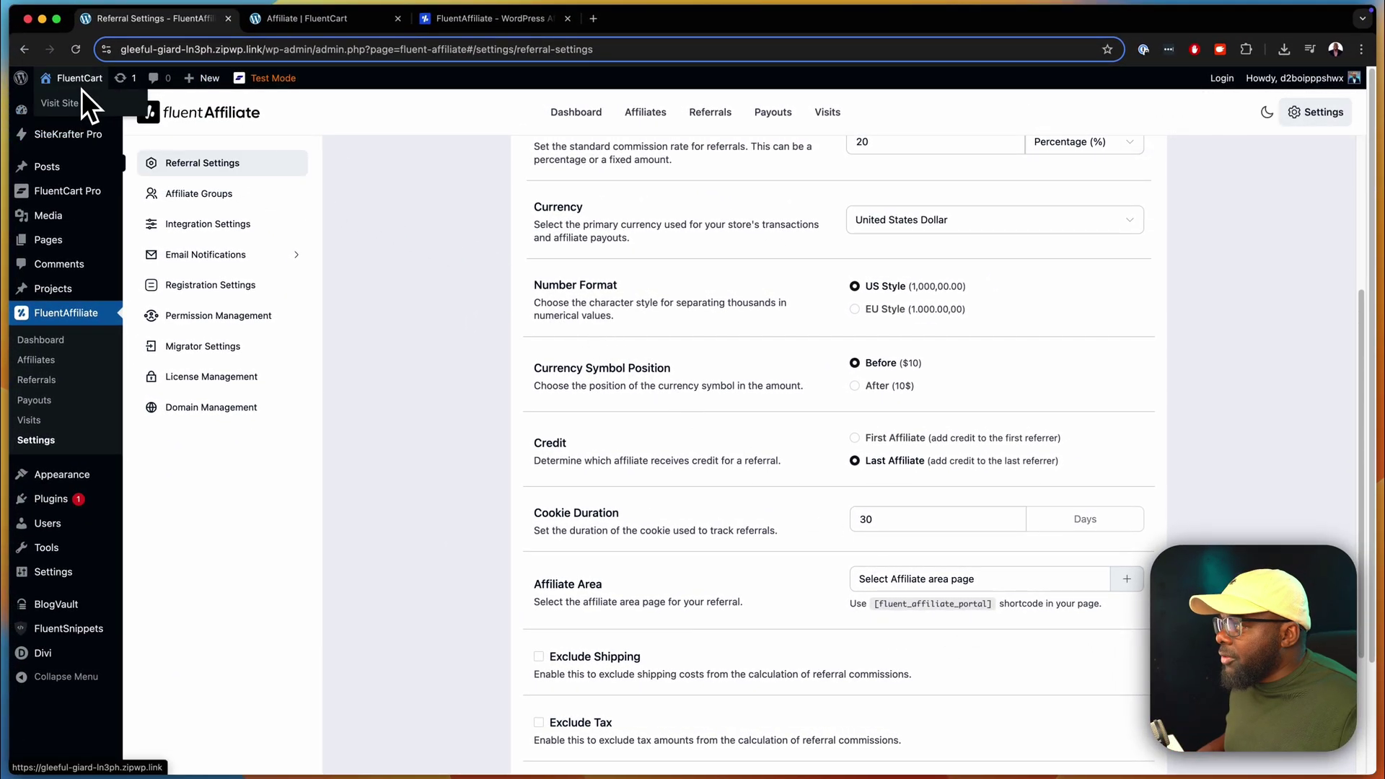
mouse_move(187, 85)
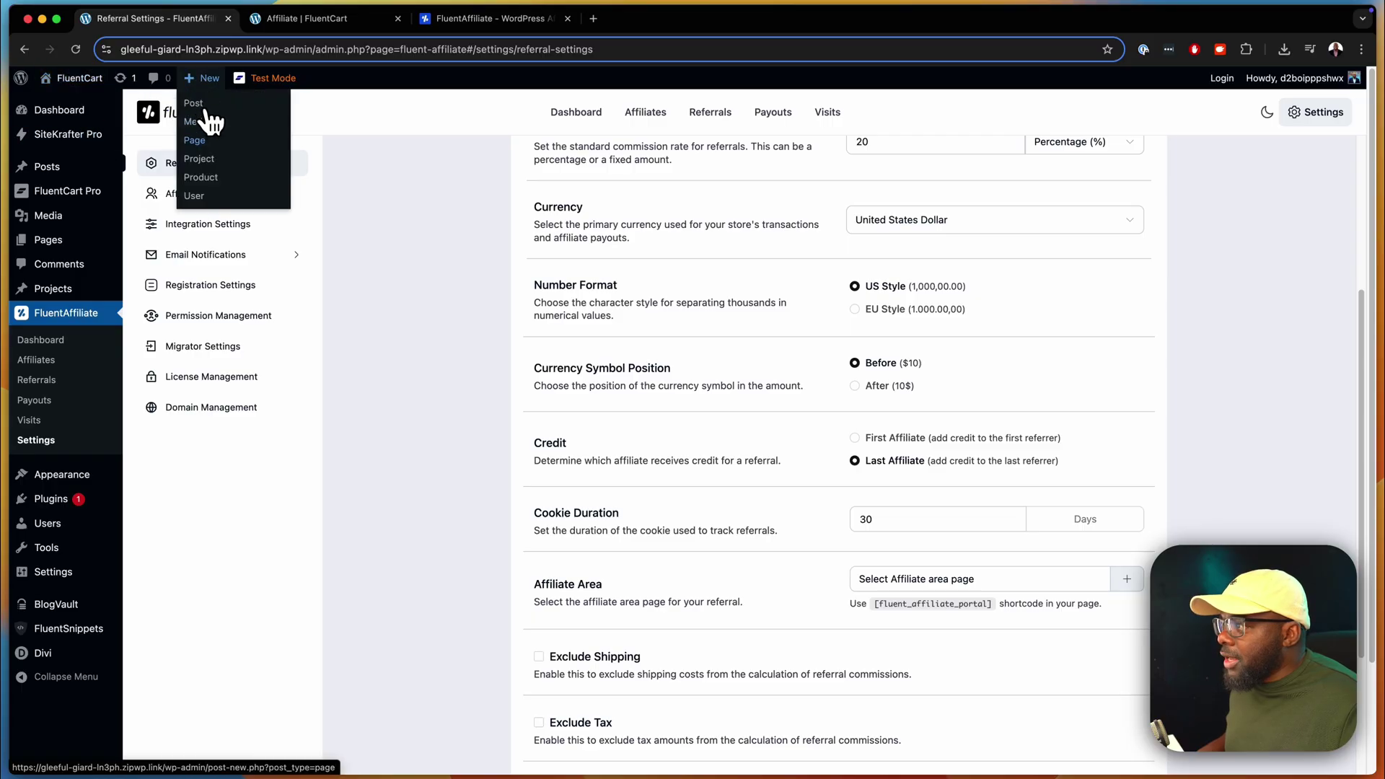
left_click(196, 140)
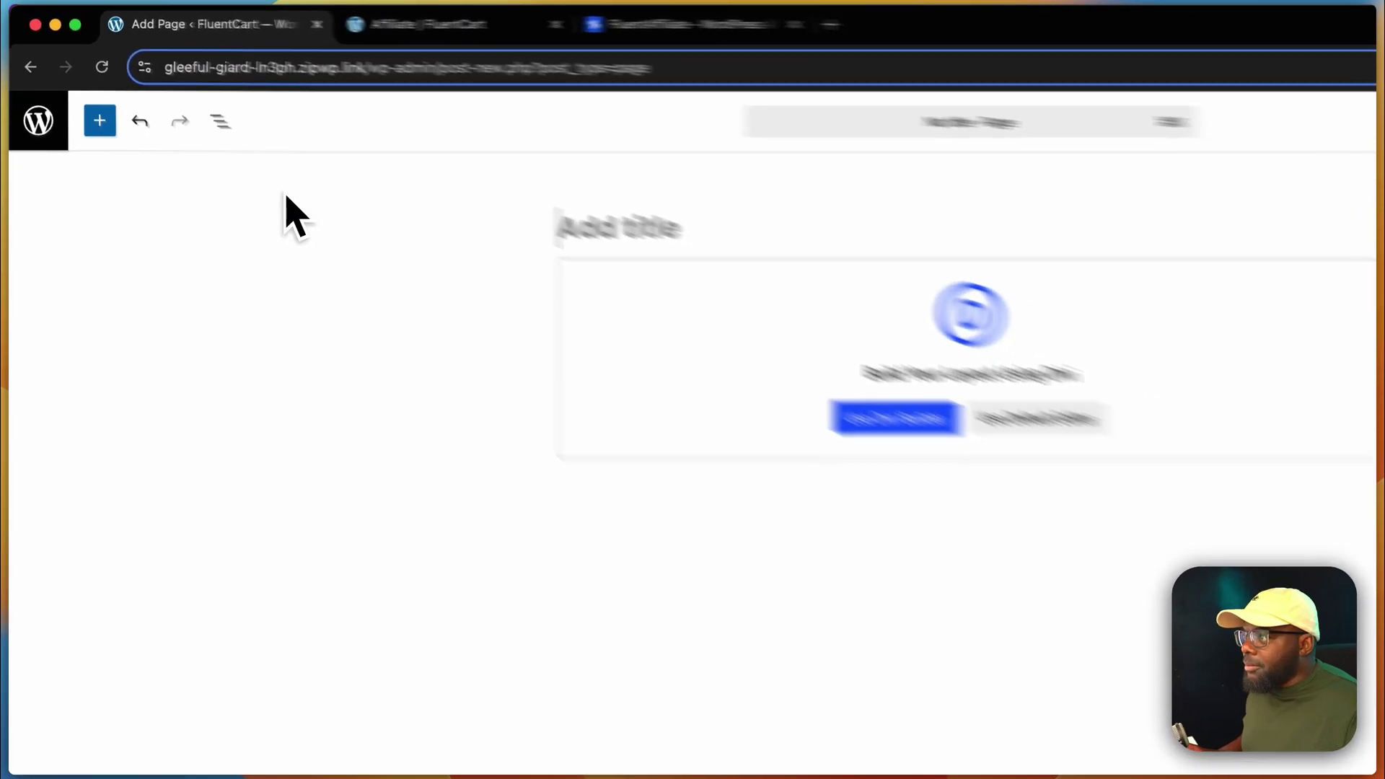
type("A")
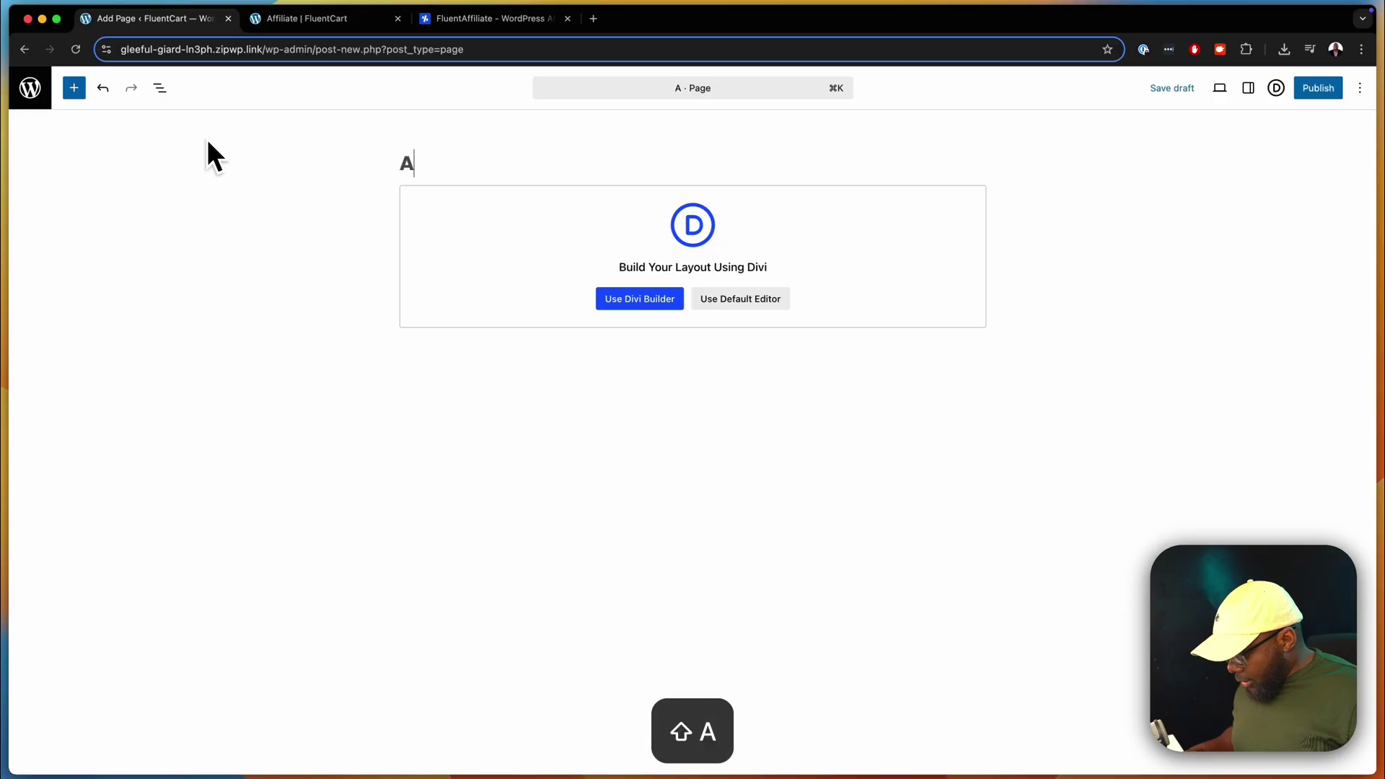
type("ffiliate Portal")
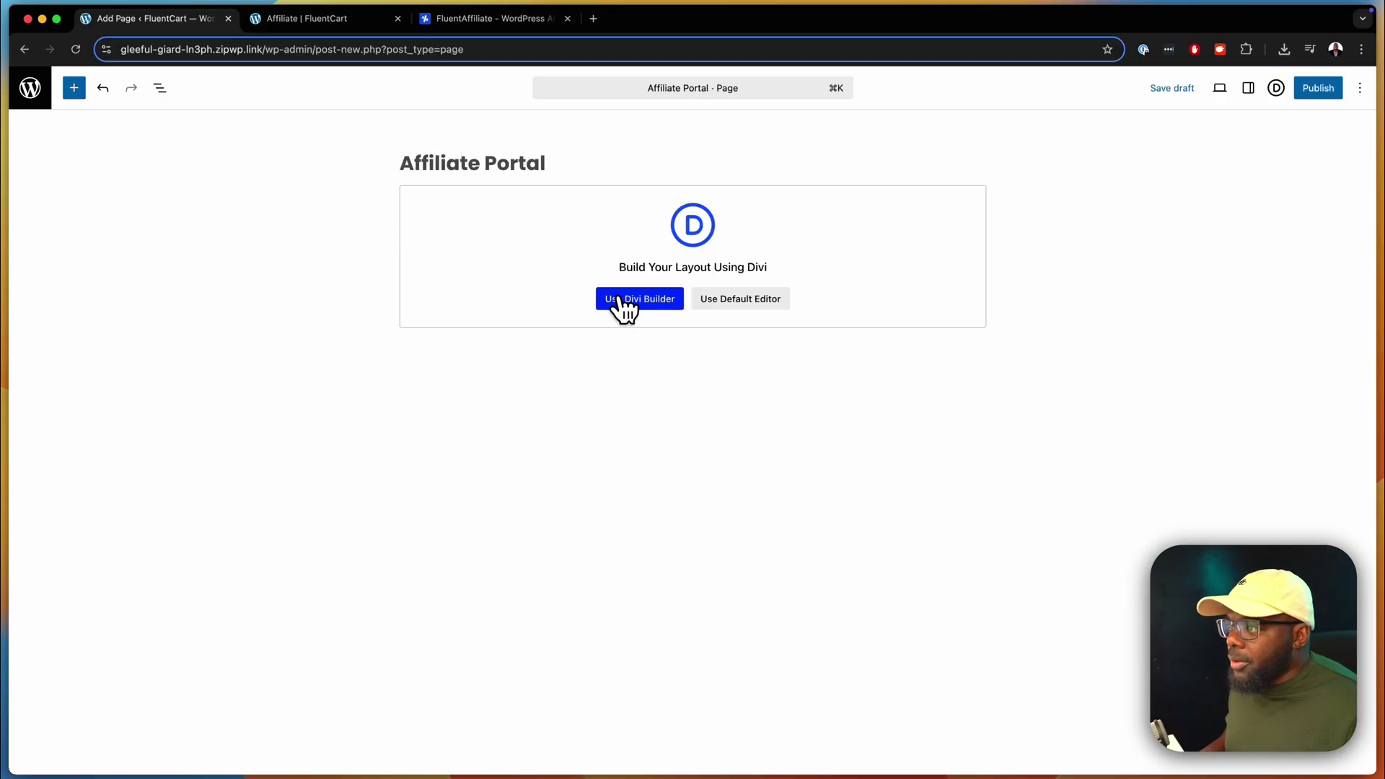
left_click(620, 299)
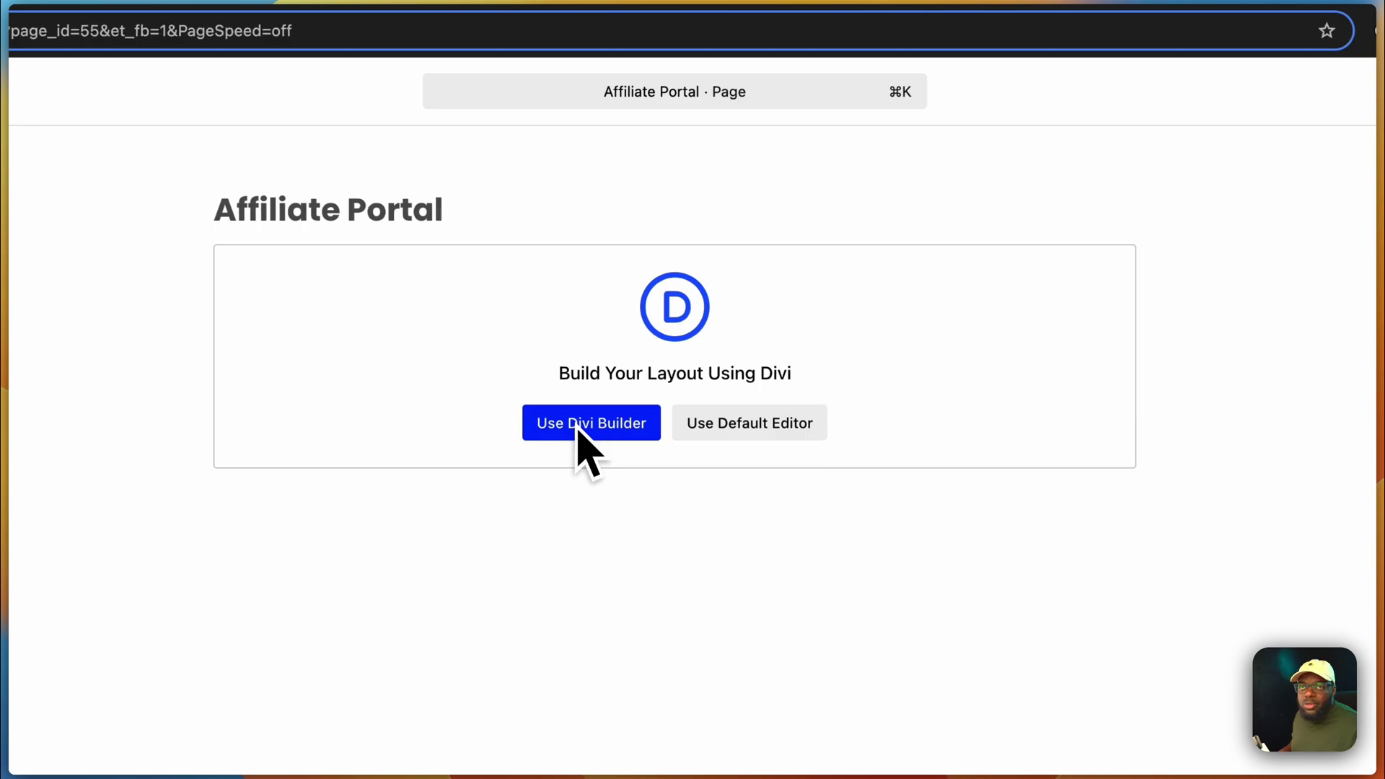
left_click(344, 209)
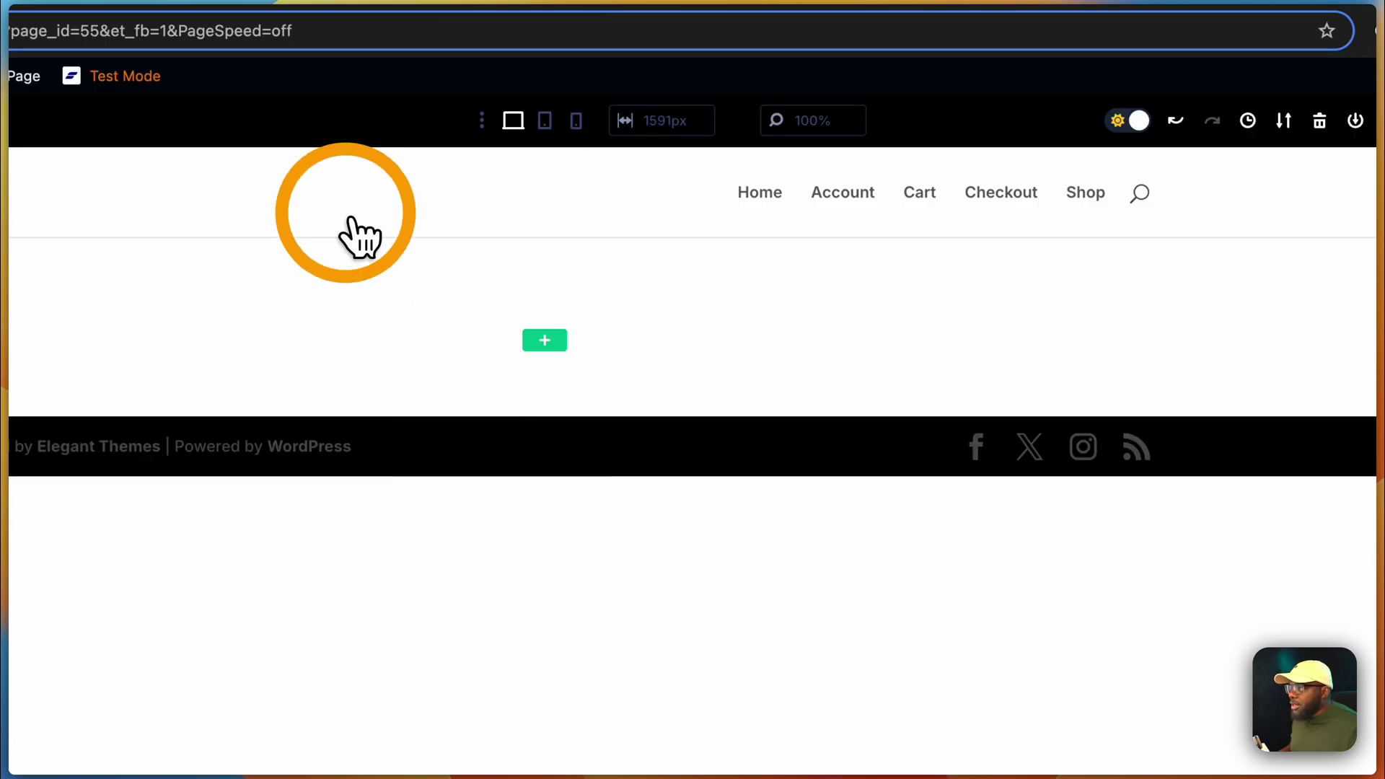
- Add a full-width row with a Text module whose body is the [fluent_affiliate_portal] shortcode
left_click(545, 340)
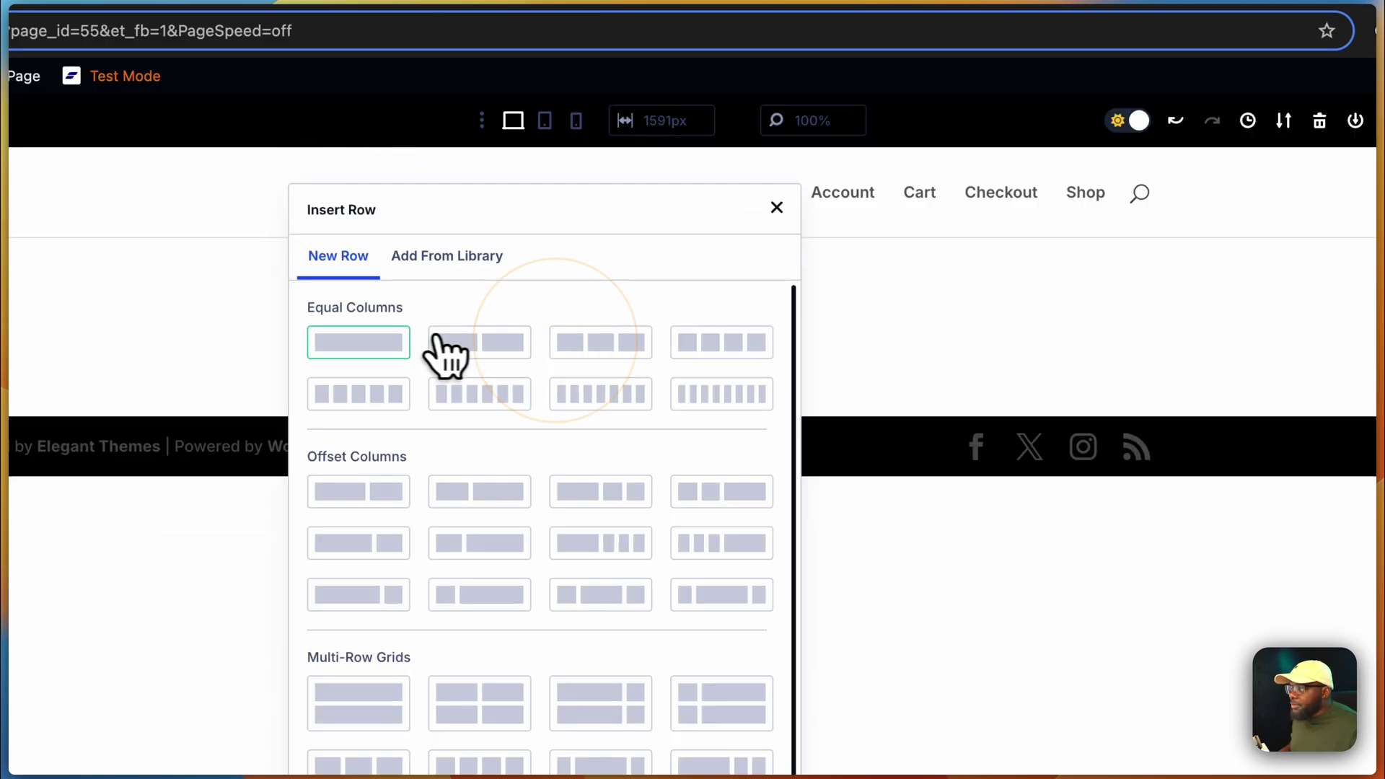
left_click(364, 346)
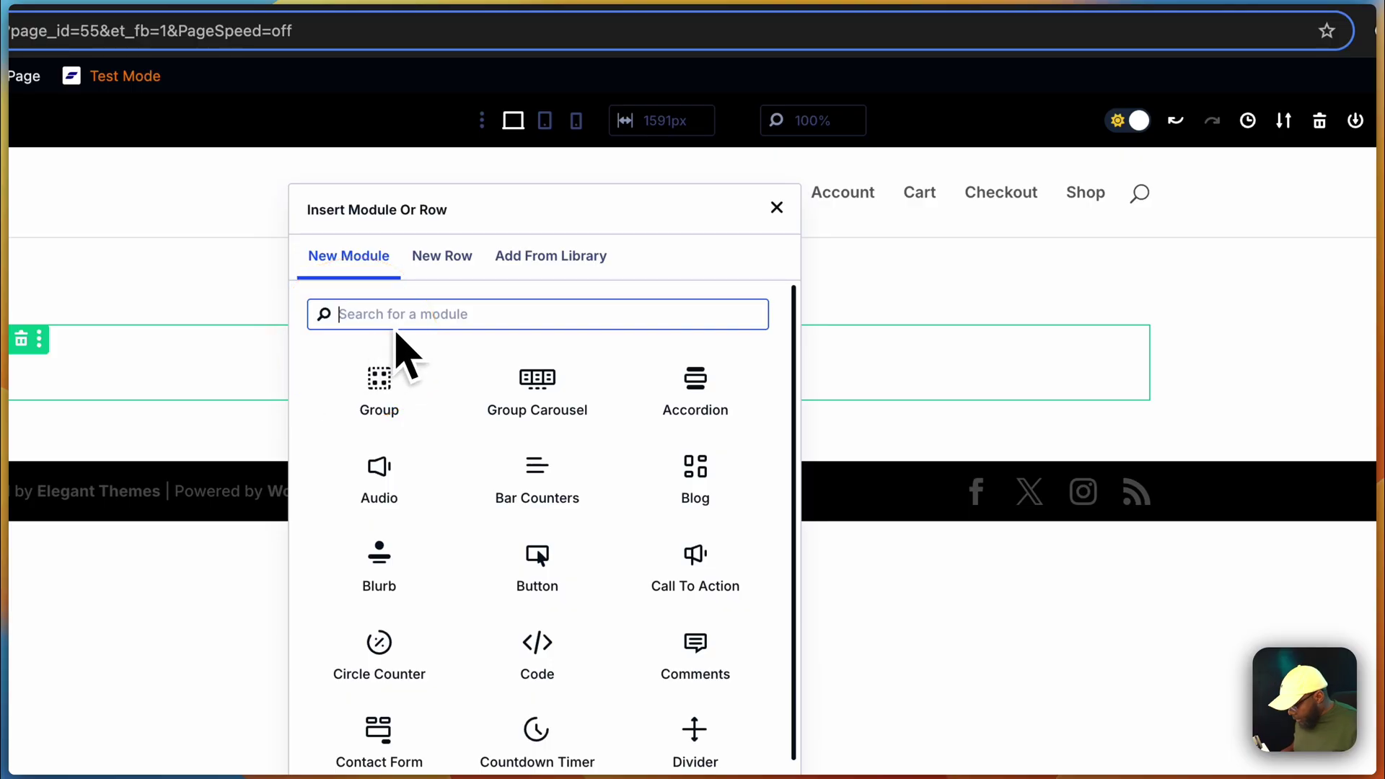
type("tex")
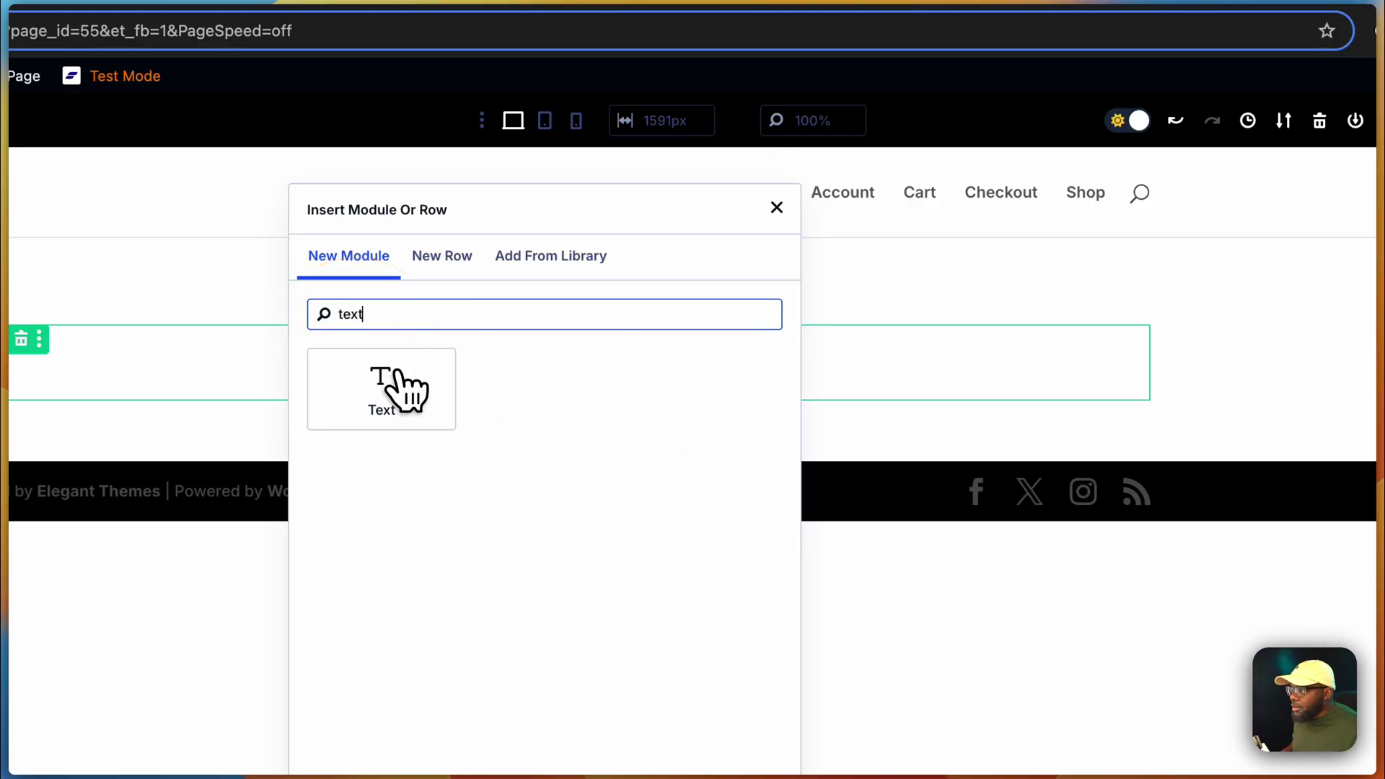
type("t")
left_click(401, 389)
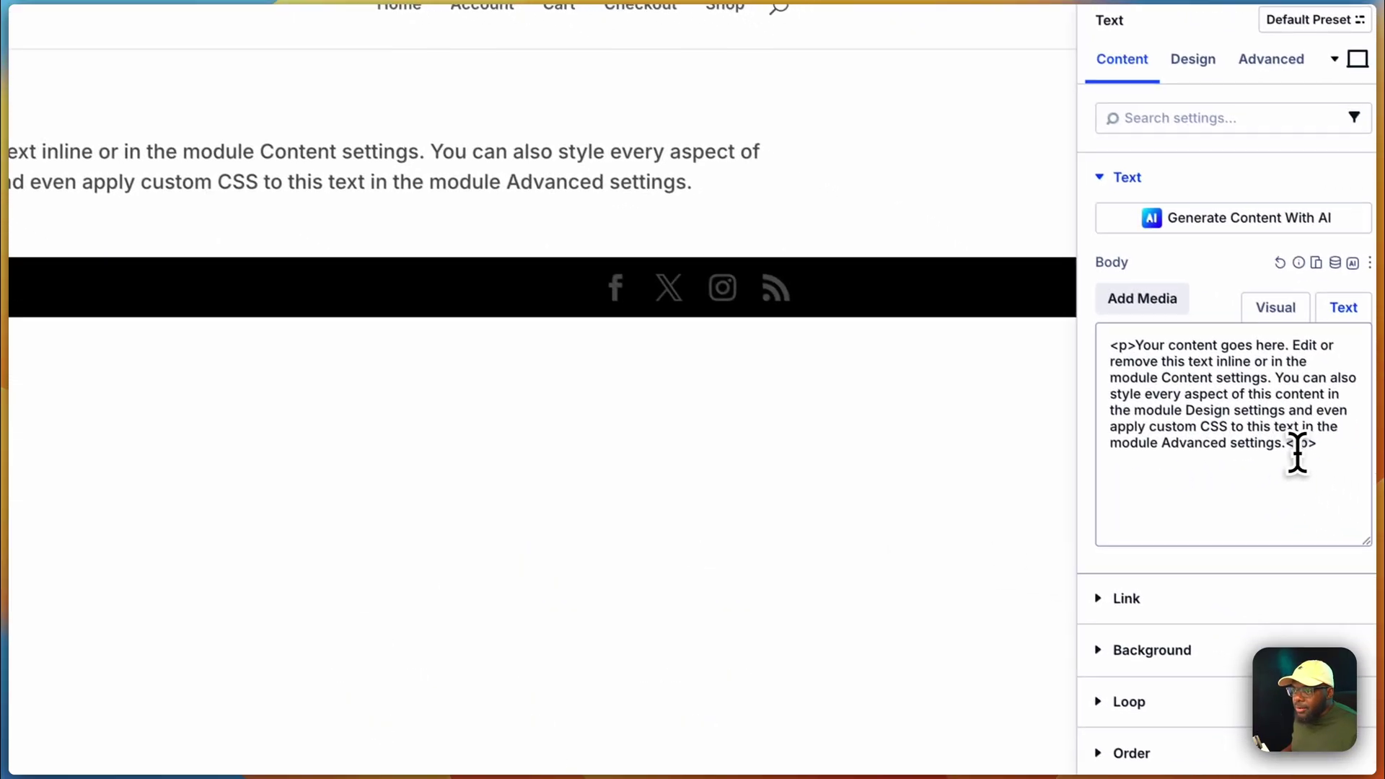
left_click_drag(1319, 443, 1101, 331)
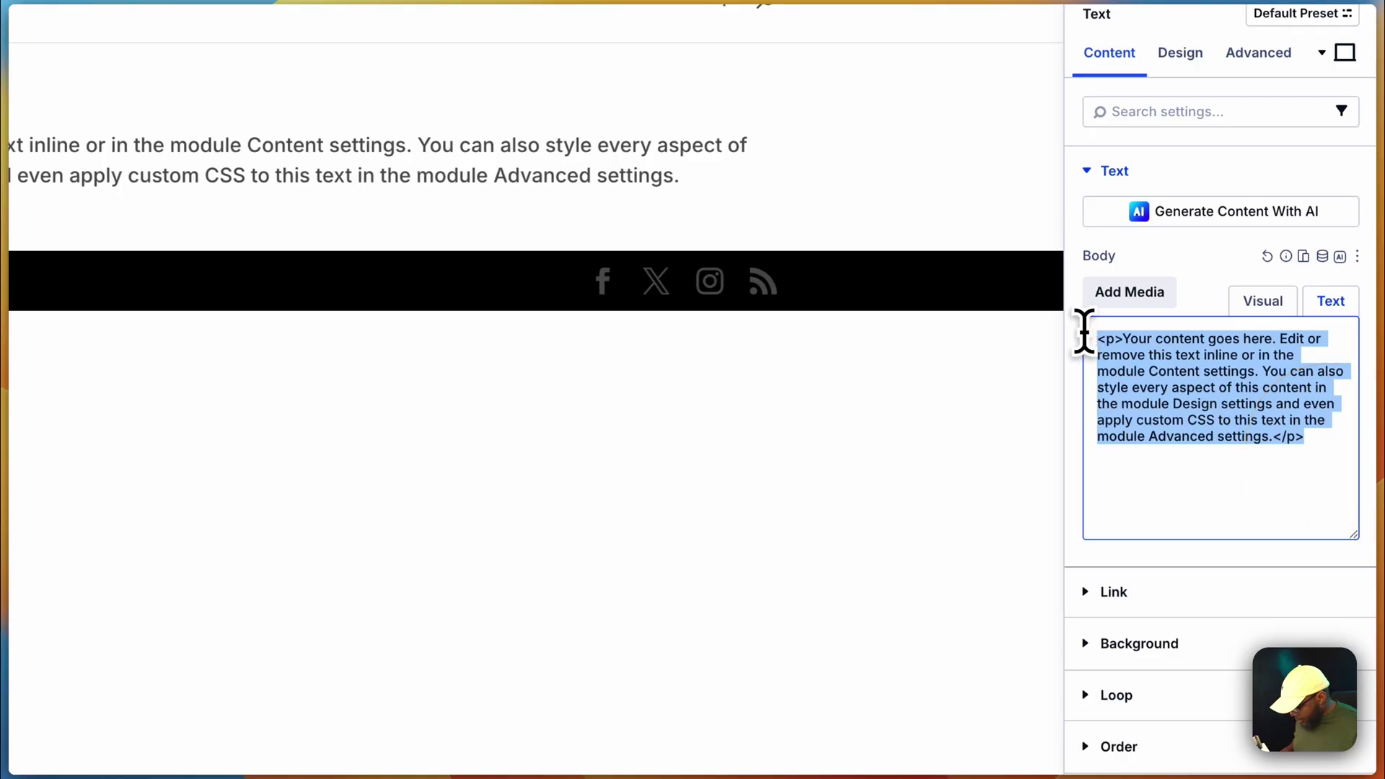
type("[fluent_affiliate_portal]")
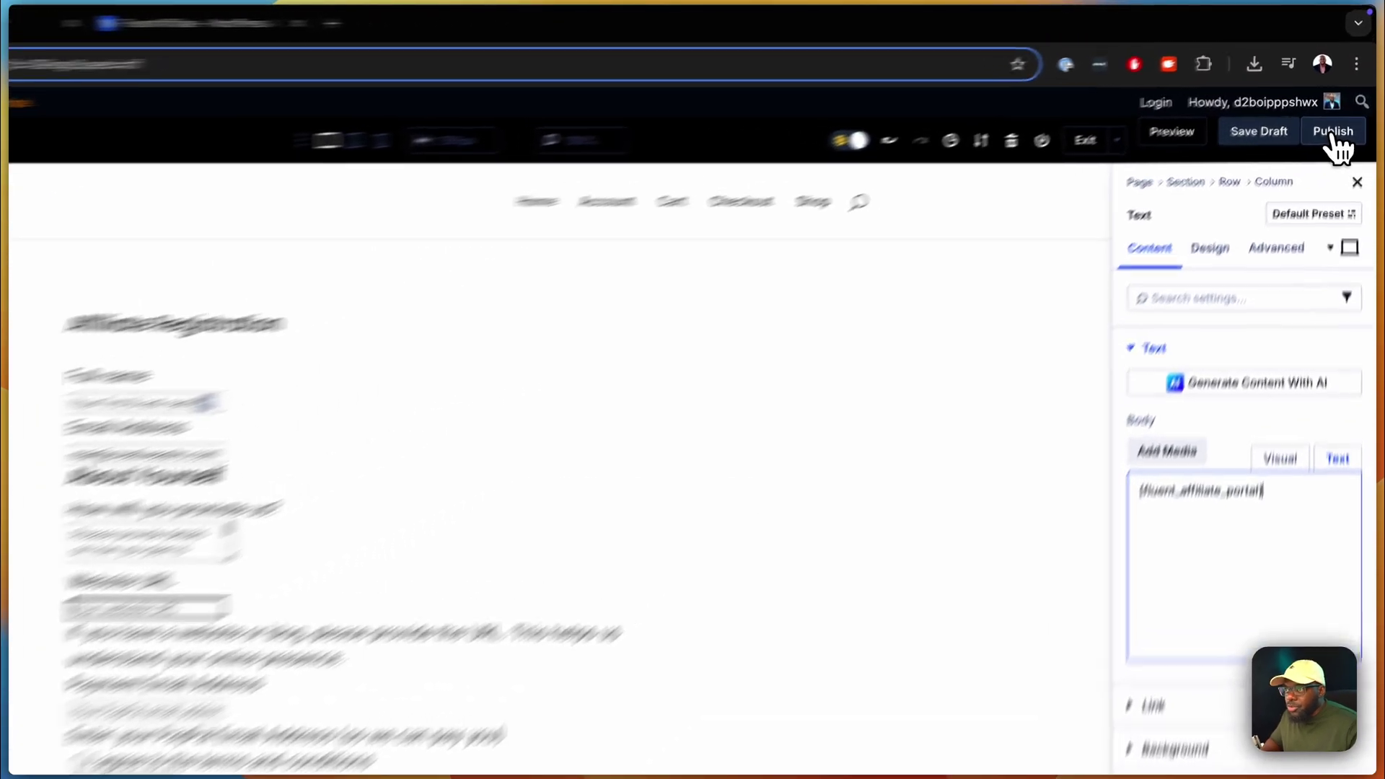
- Publish the page and preview the rendered registration form
left_click(1343, 101)
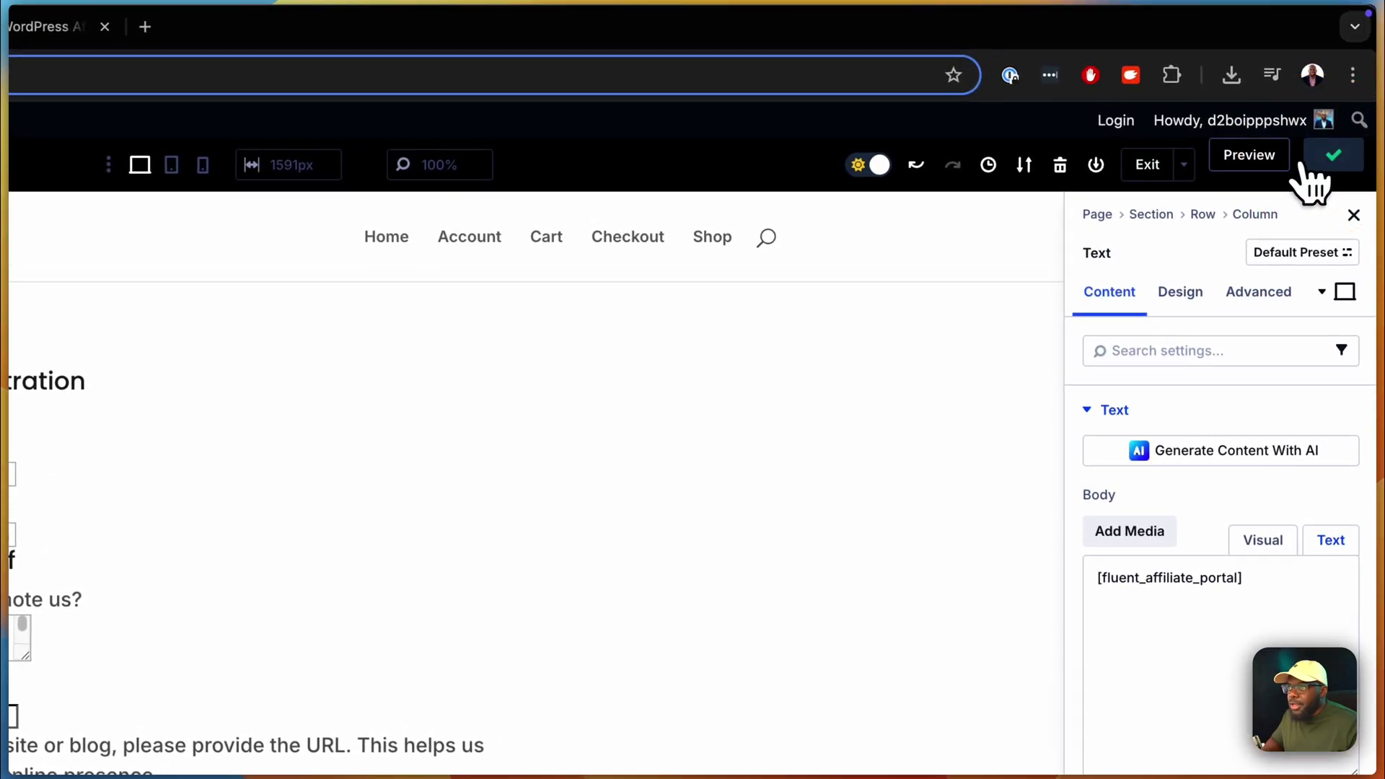
left_click(1271, 154)
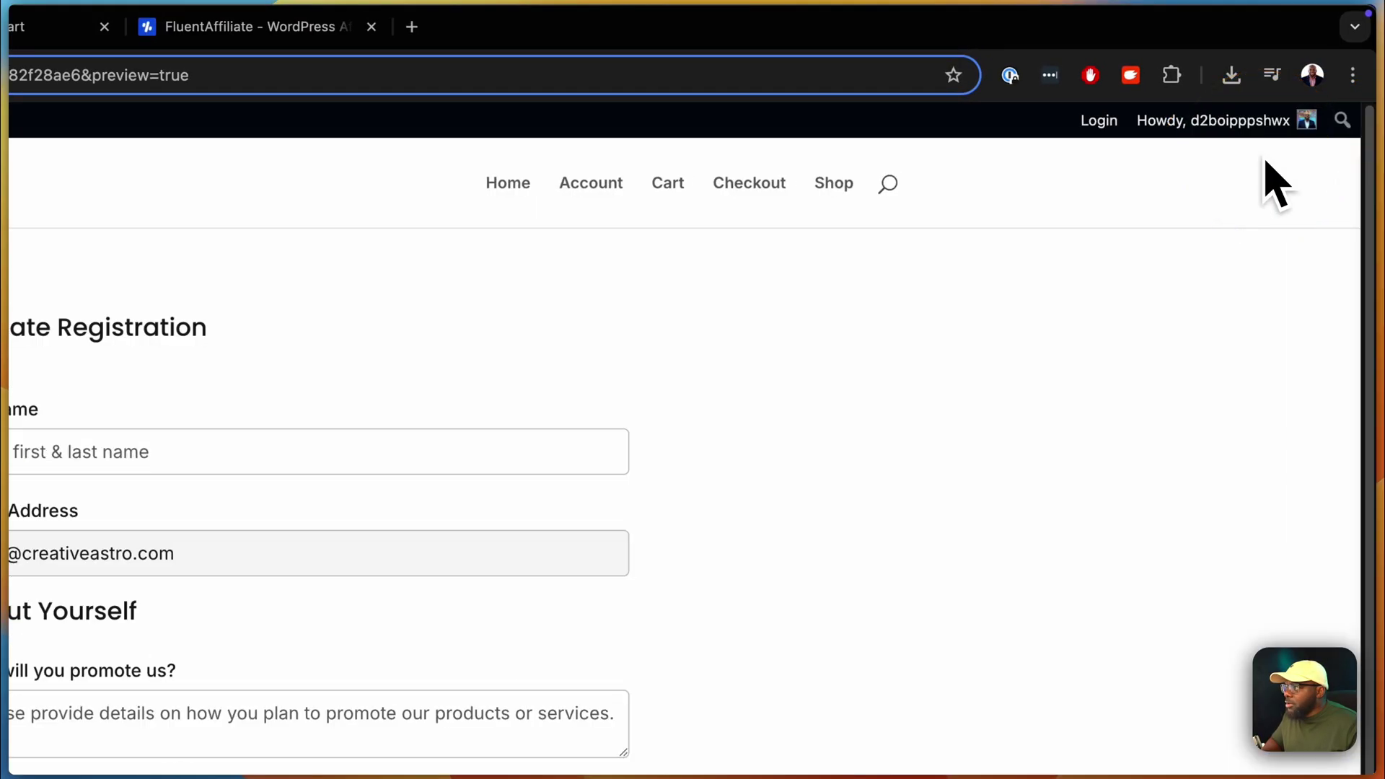
scroll(378, 606, "down", 3)
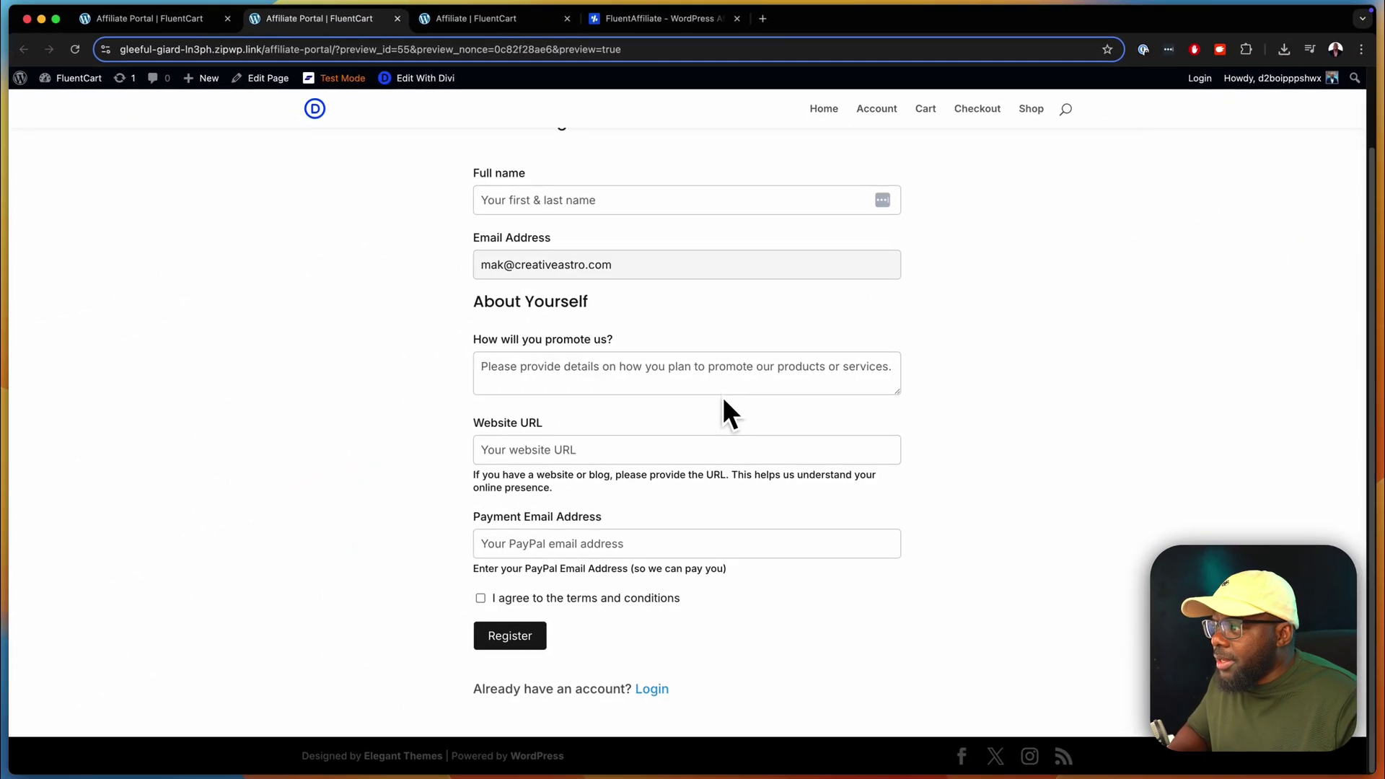
scroll(723, 399, "up", 3)
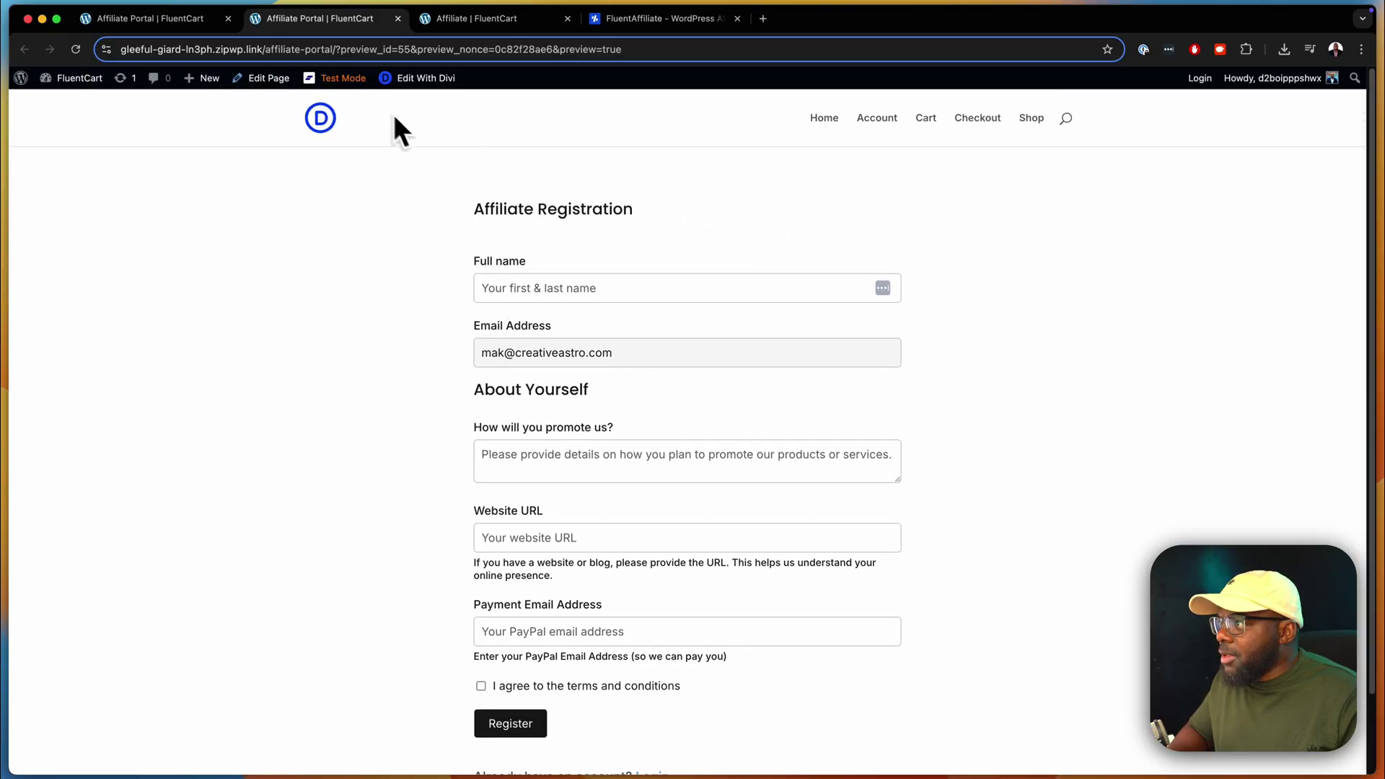
left_click(202, 18)
- In Appearance > Menus, add the Affiliate Portal page to the main menu and save
mouse_move(102, 94)
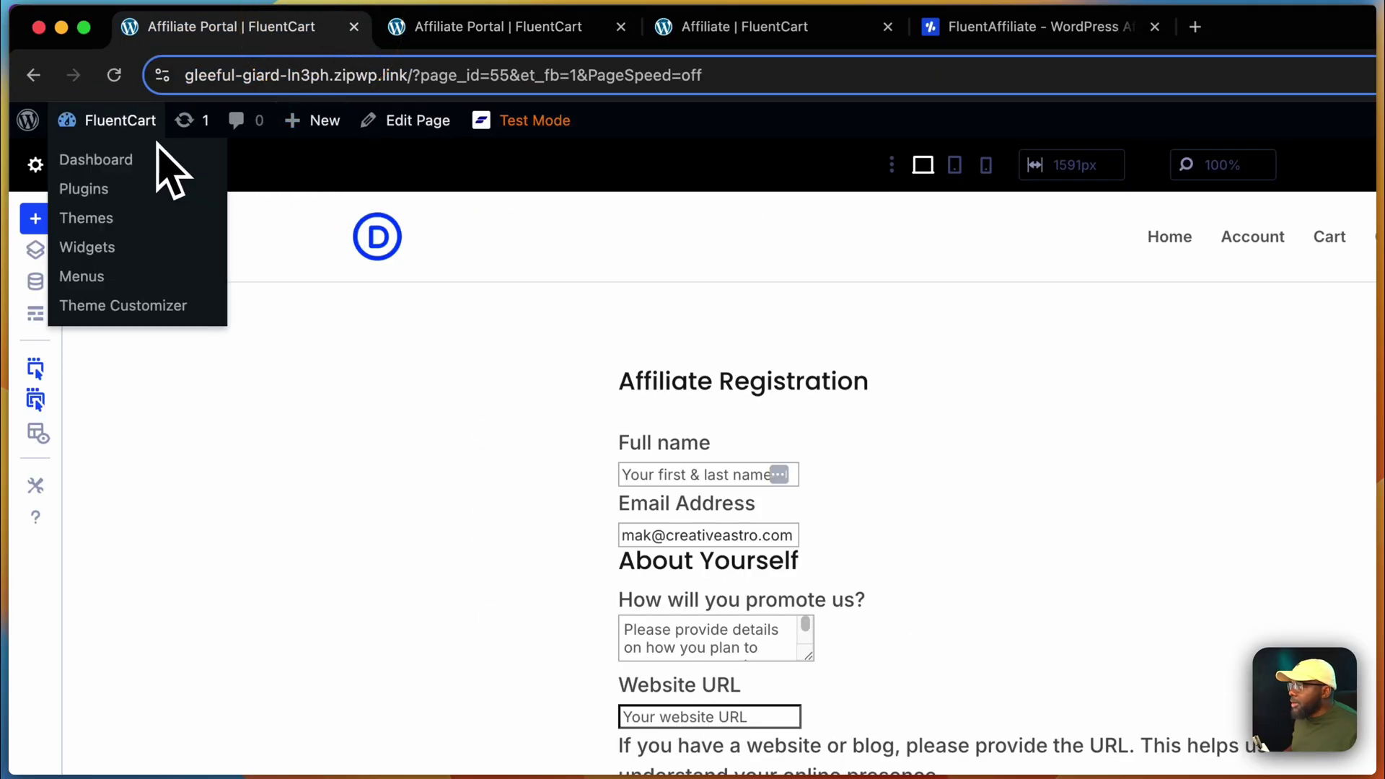
left_click(128, 159)
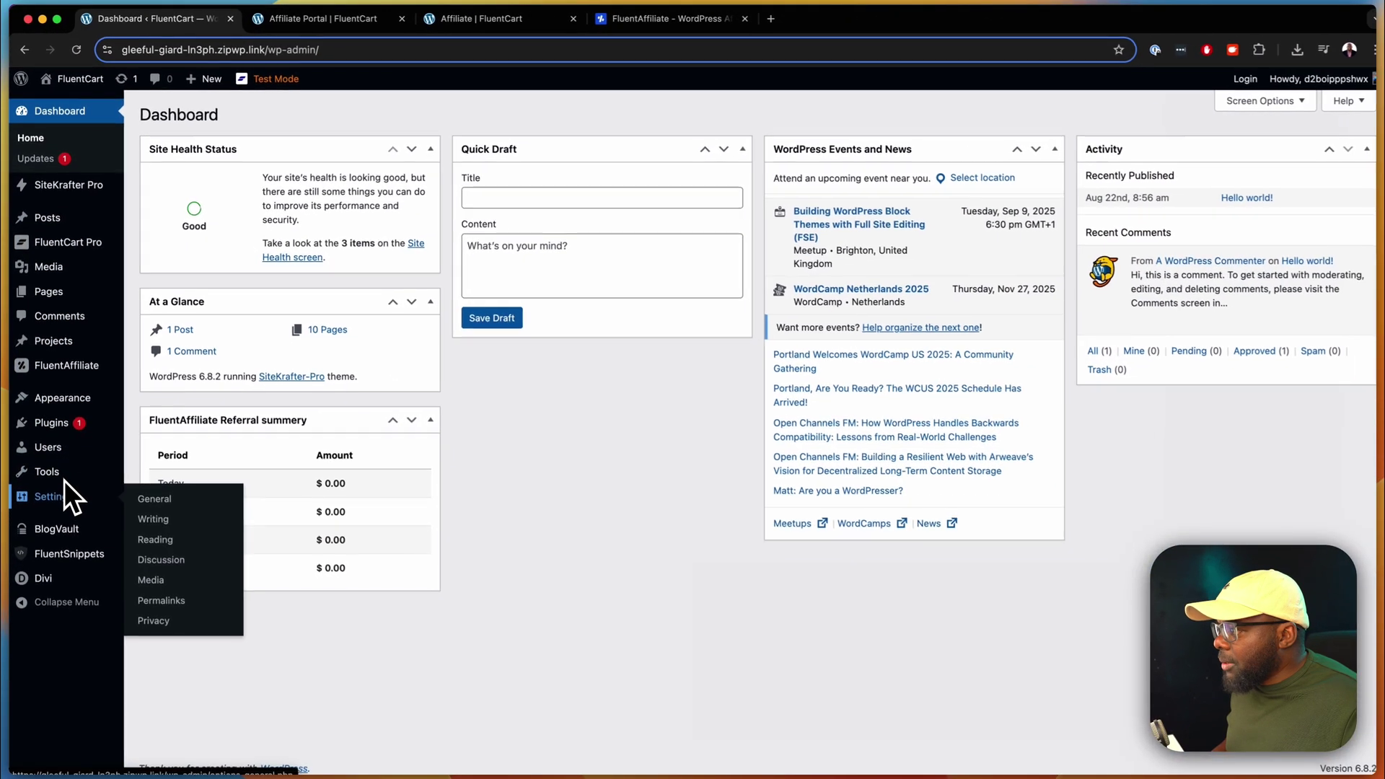
mouse_move(51, 621)
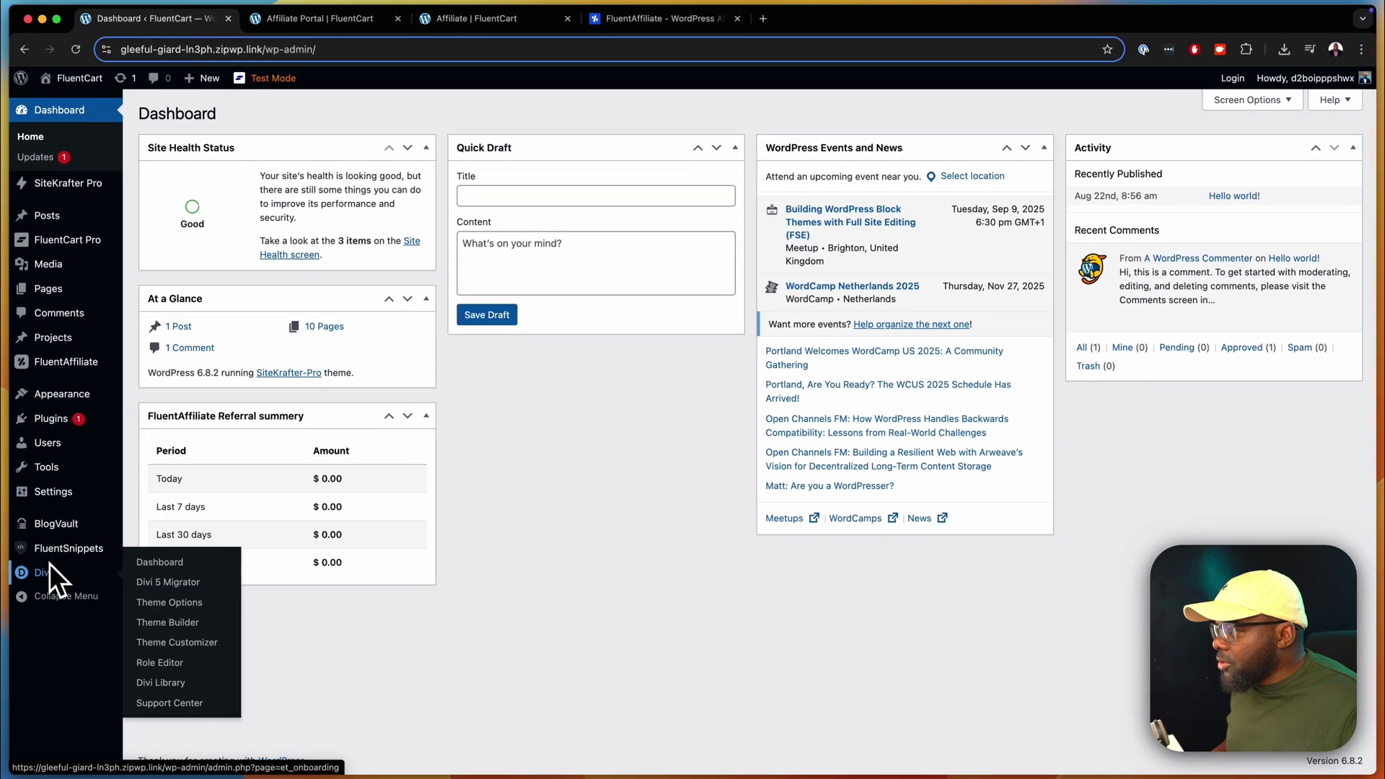
mouse_move(60, 403)
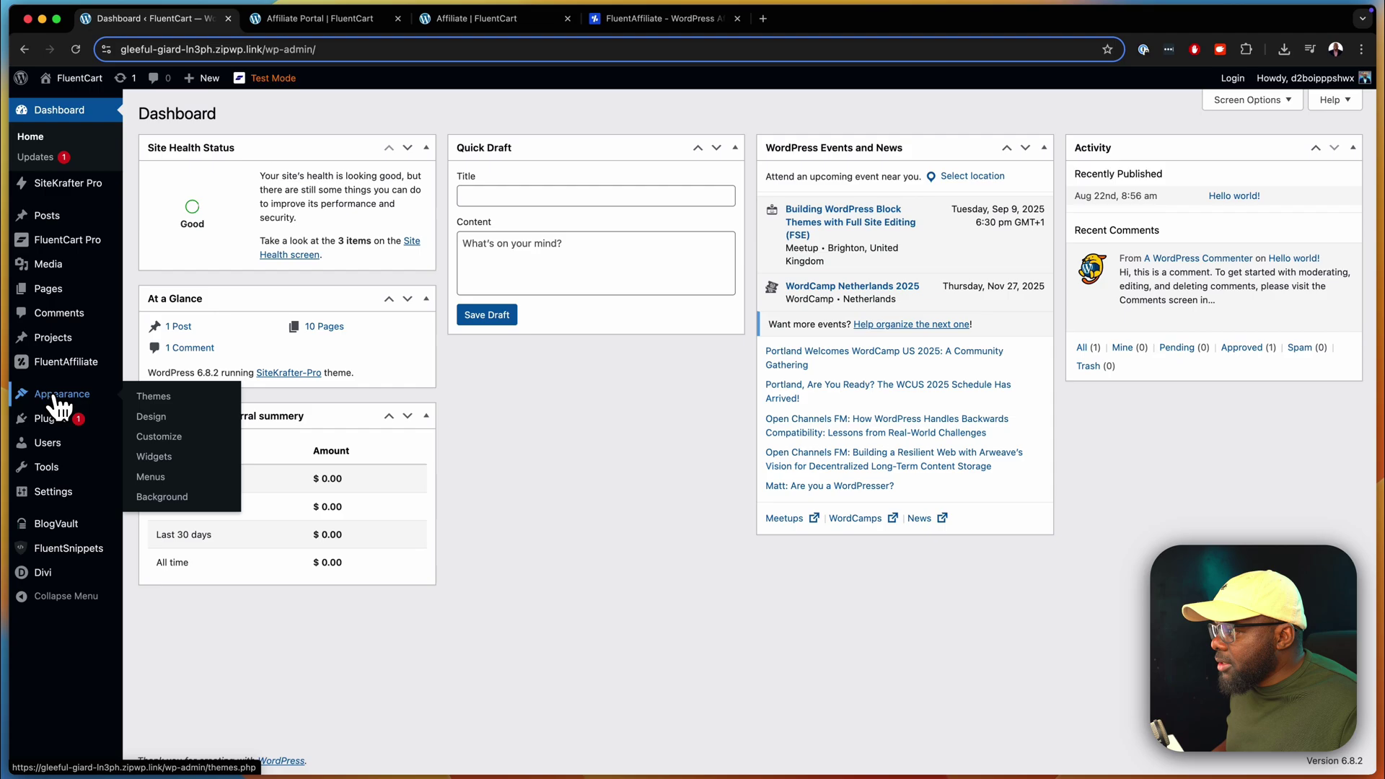
left_click(151, 477)
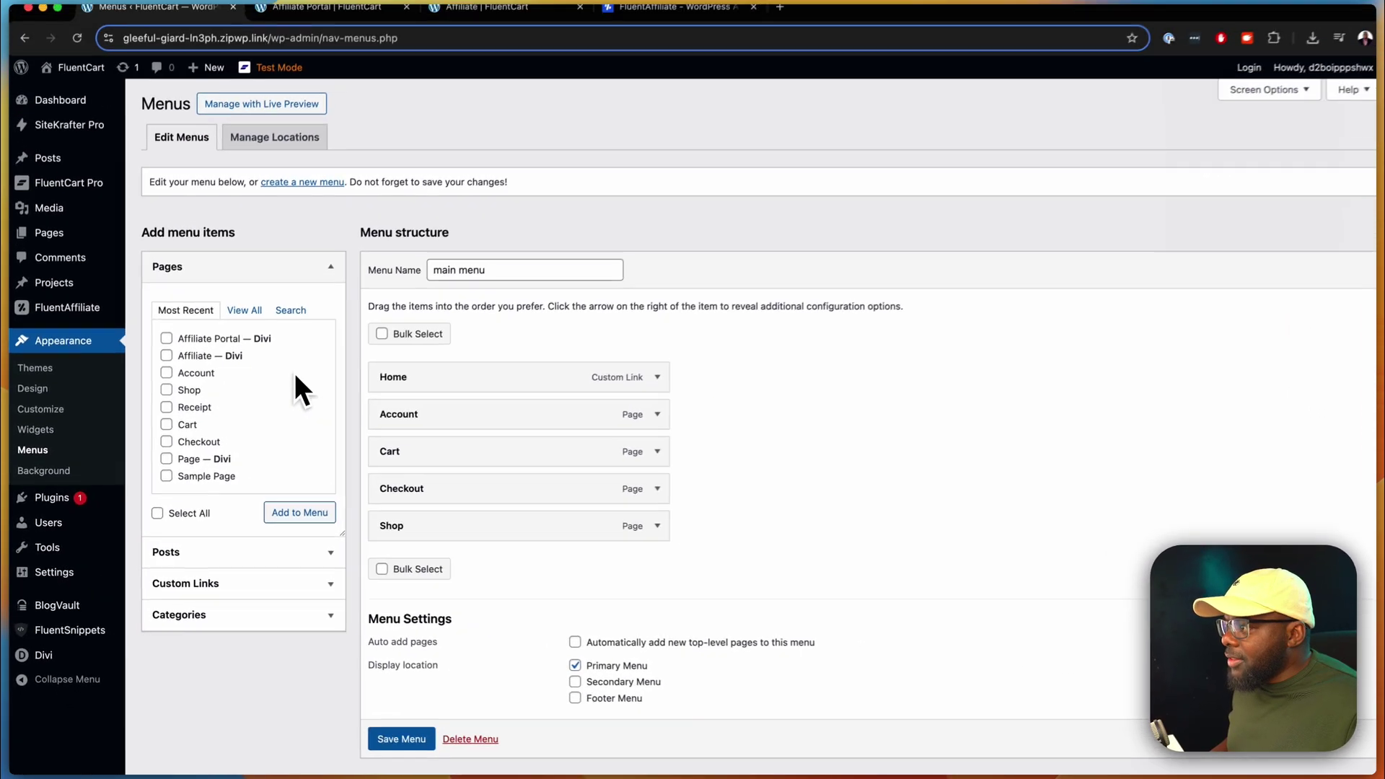
left_click(164, 342)
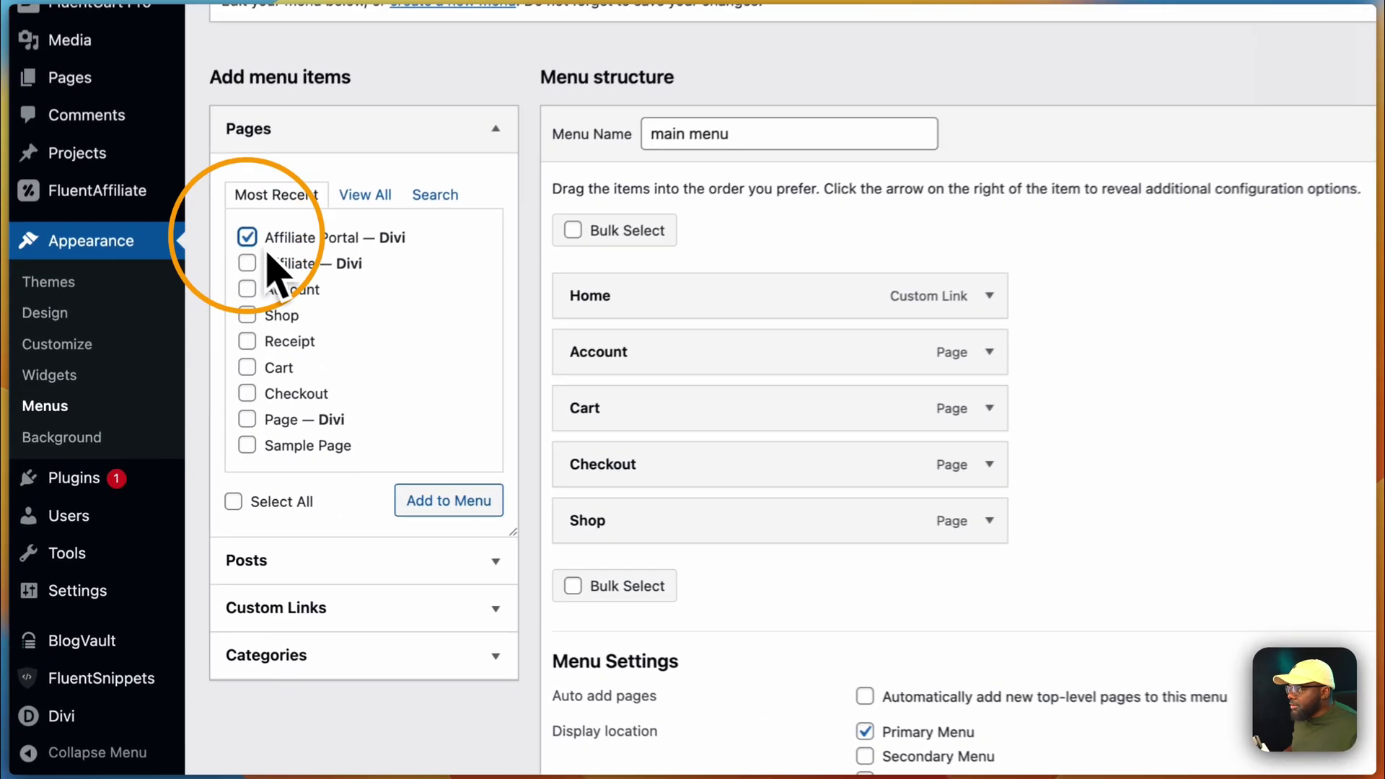
left_click(459, 500)
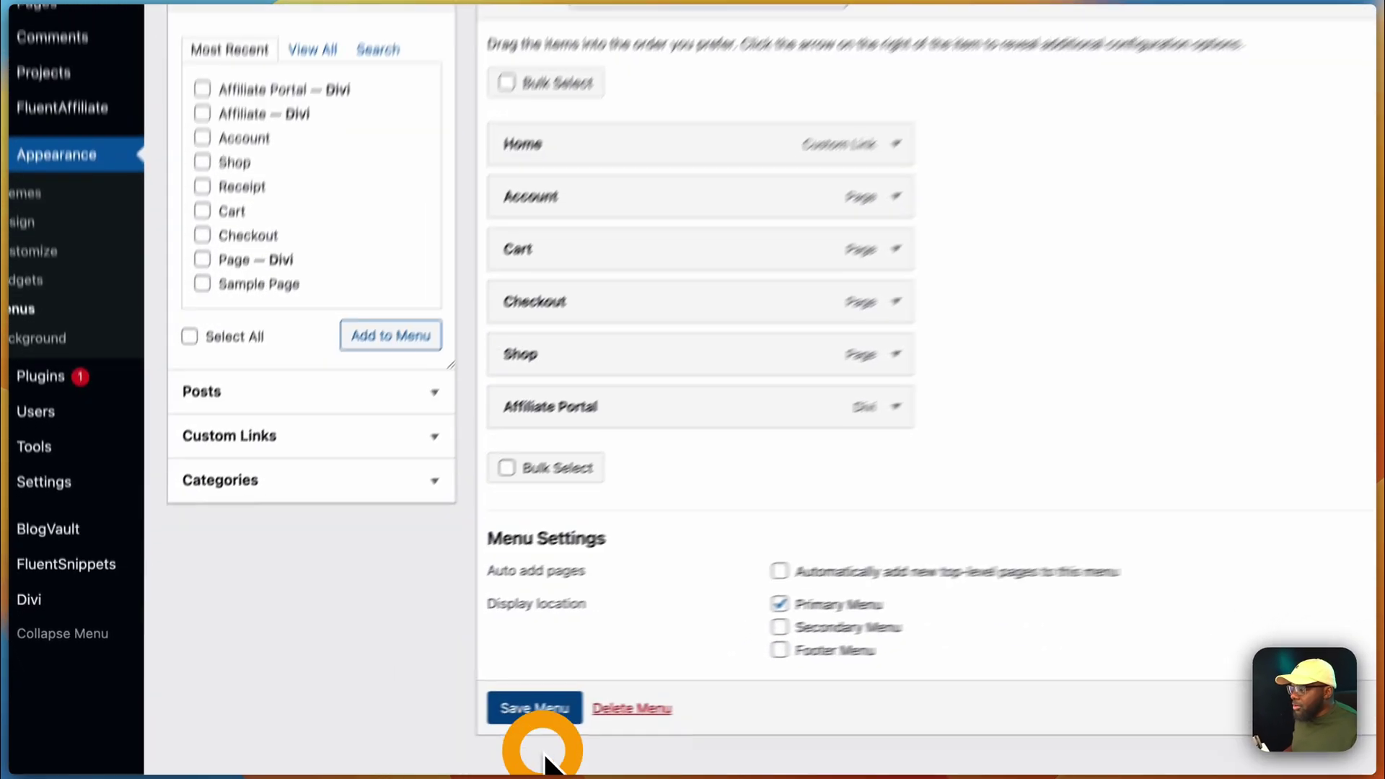
left_click(396, 757)
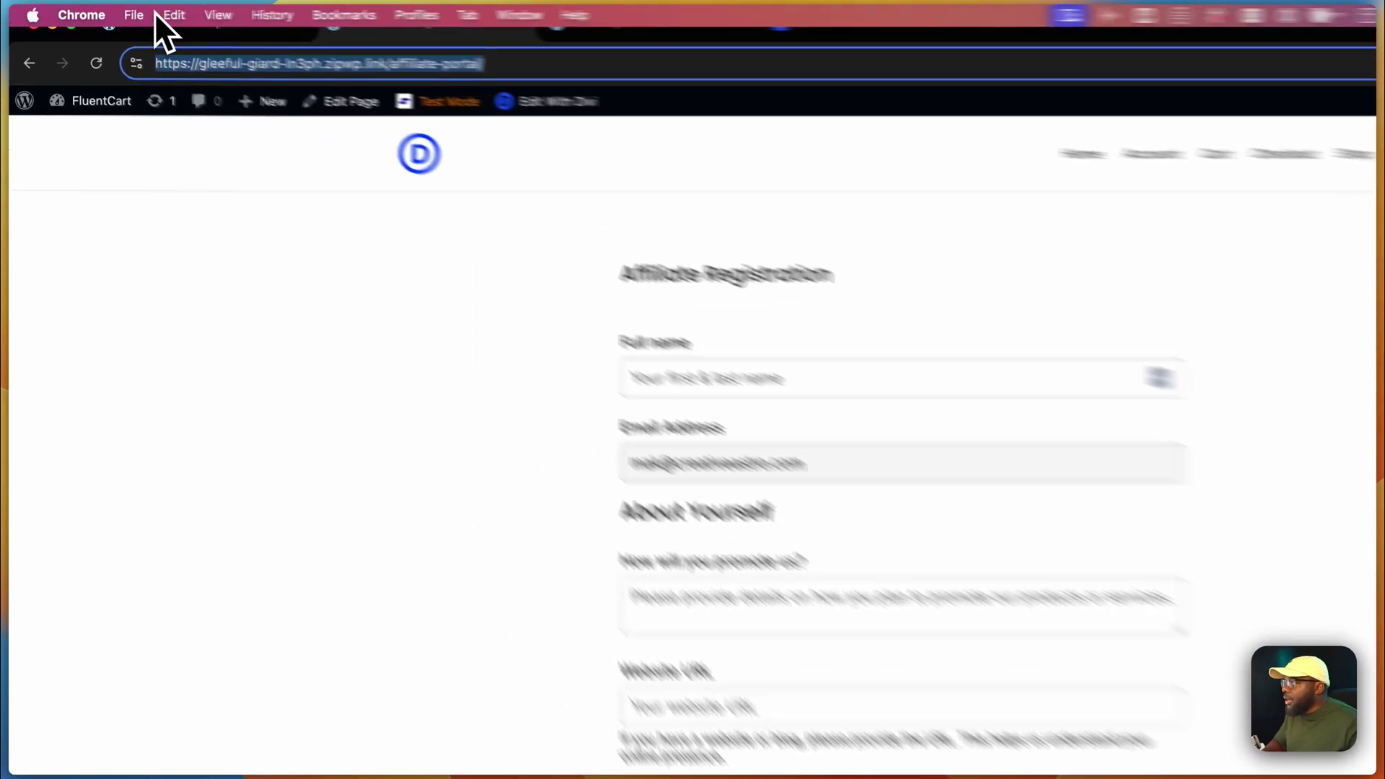
left_click(104, 12)
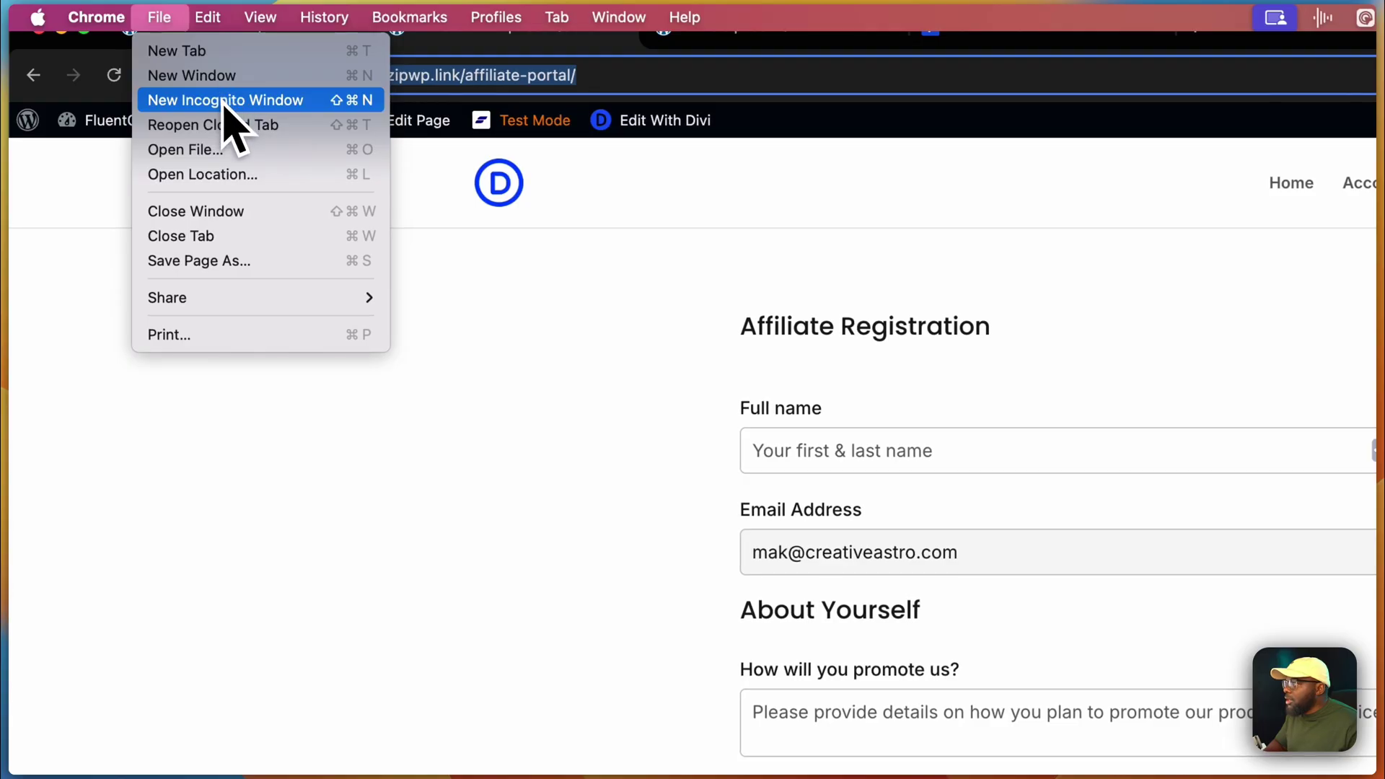
- Load the affiliate portal in an incognito window, switch to Register, and begin entering the full name
left_click(223, 108)
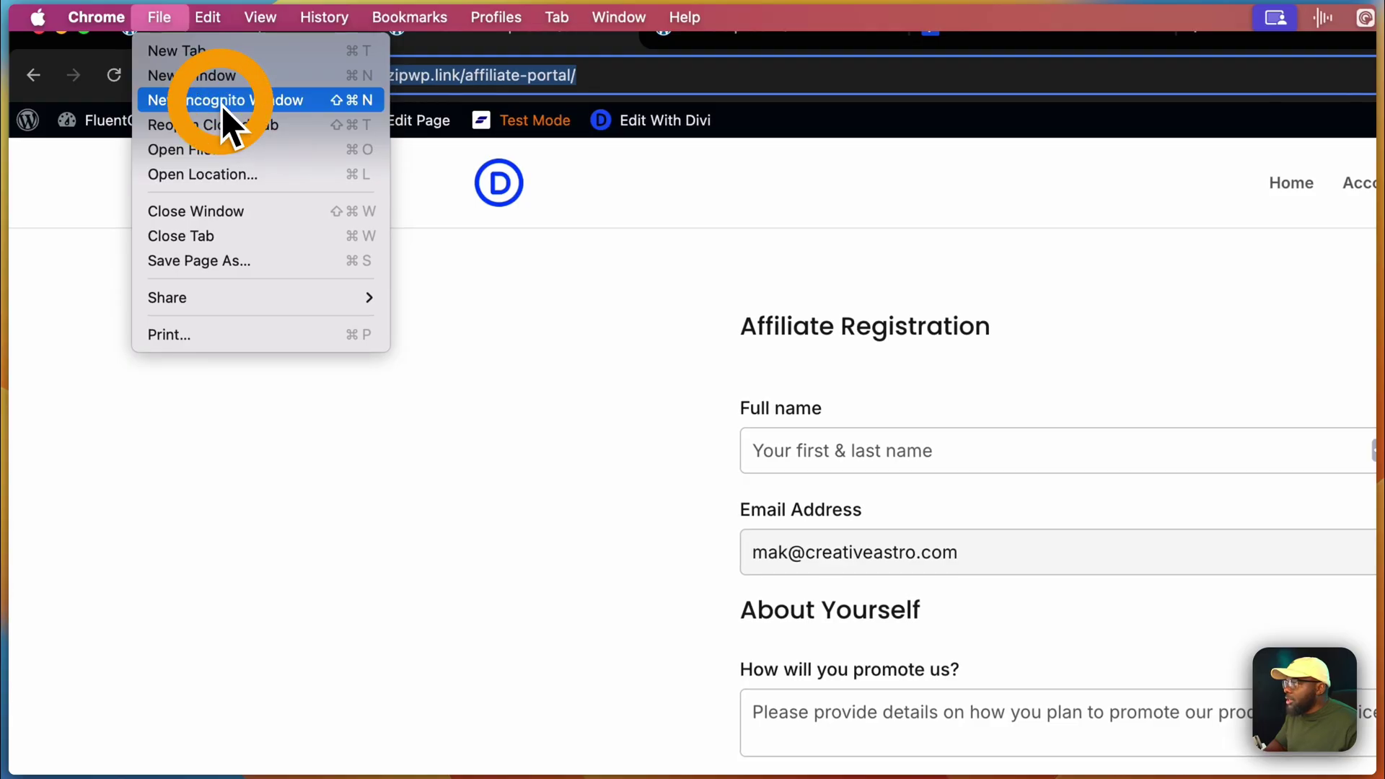
type("https://gleeful-giard-ln3ph.zipwp.link/affiliate-portal/")
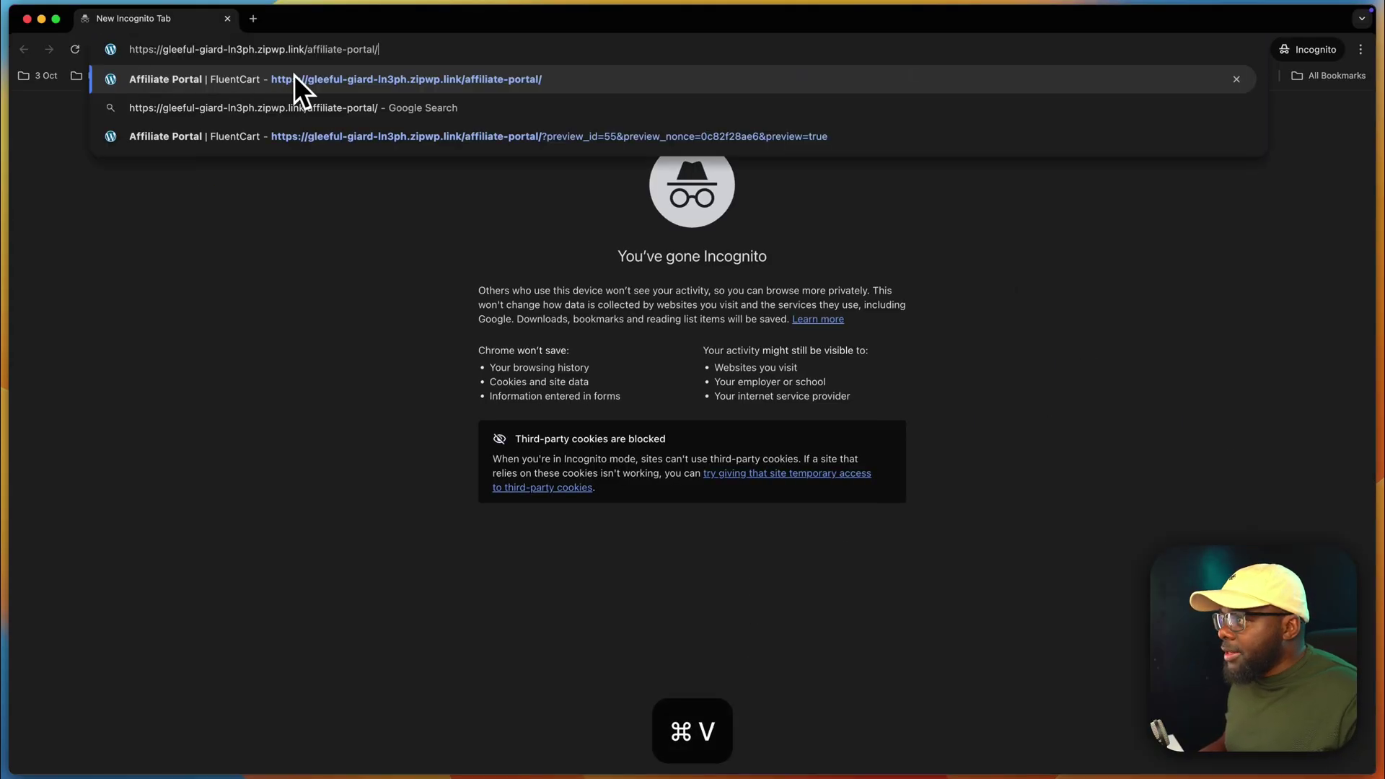
key("Return")
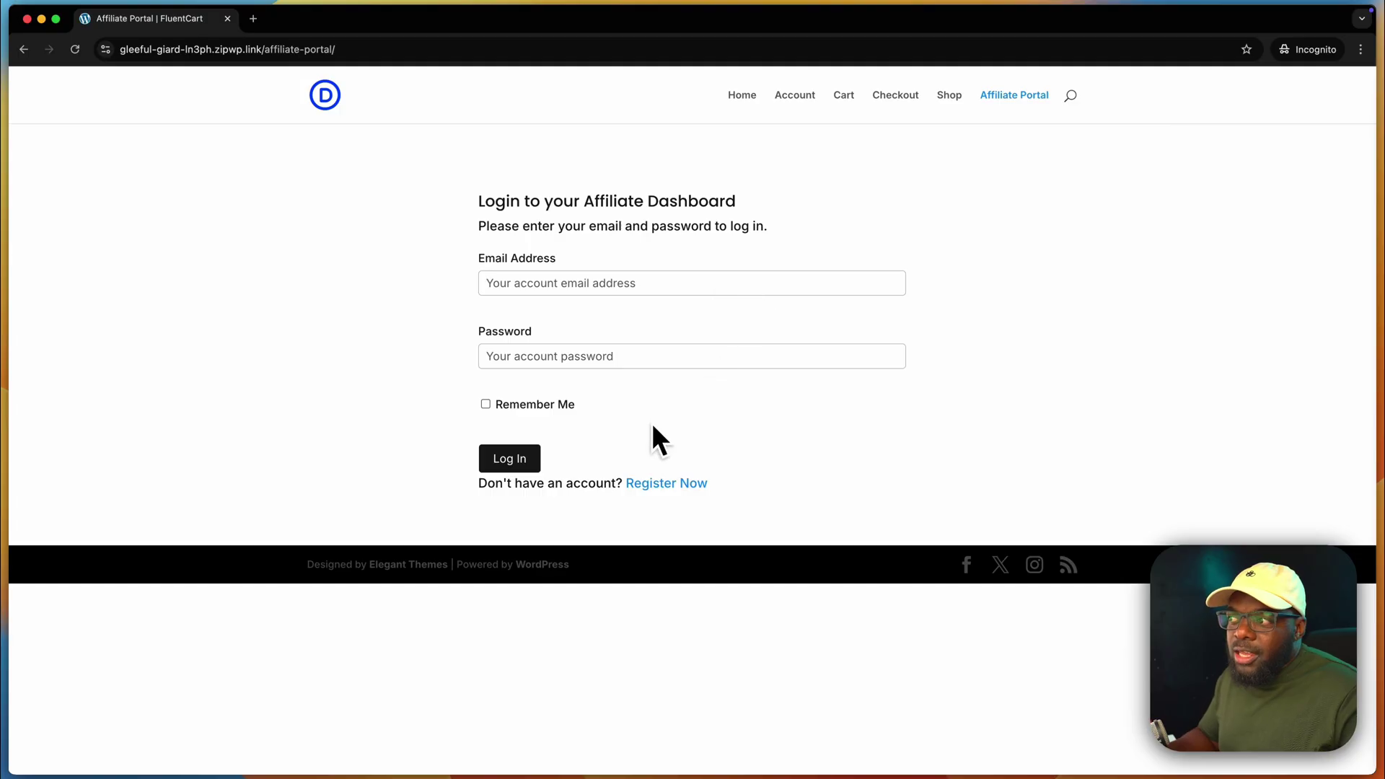
left_click(654, 486)
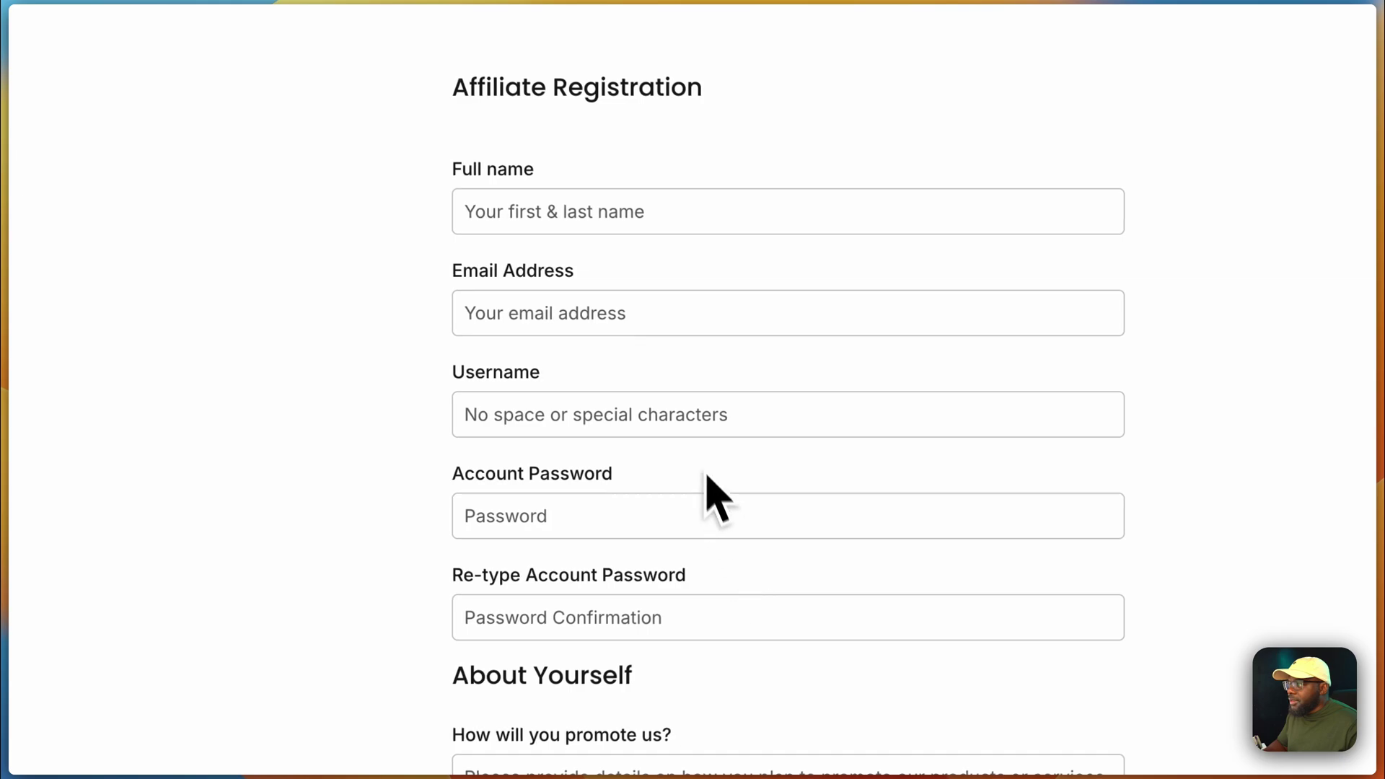
left_click(650, 216)
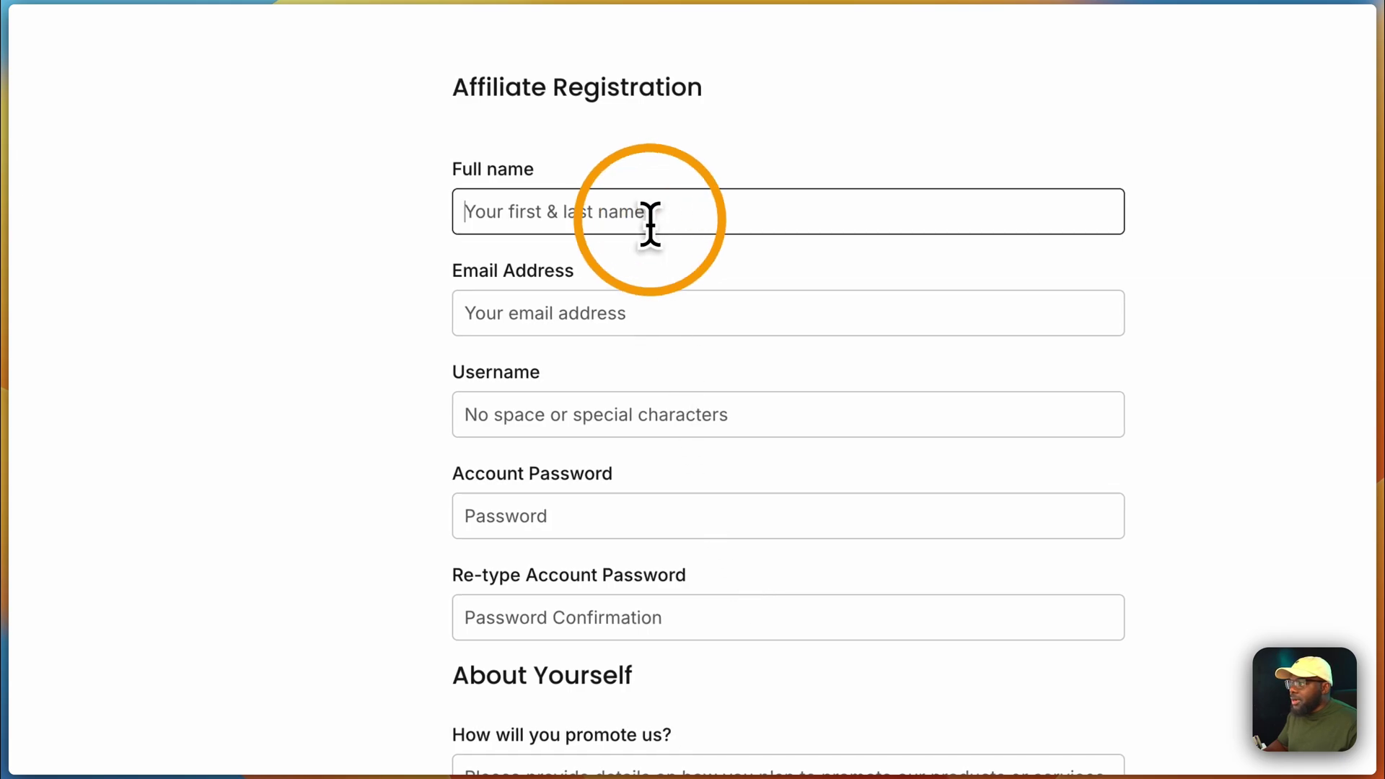
type("mak")
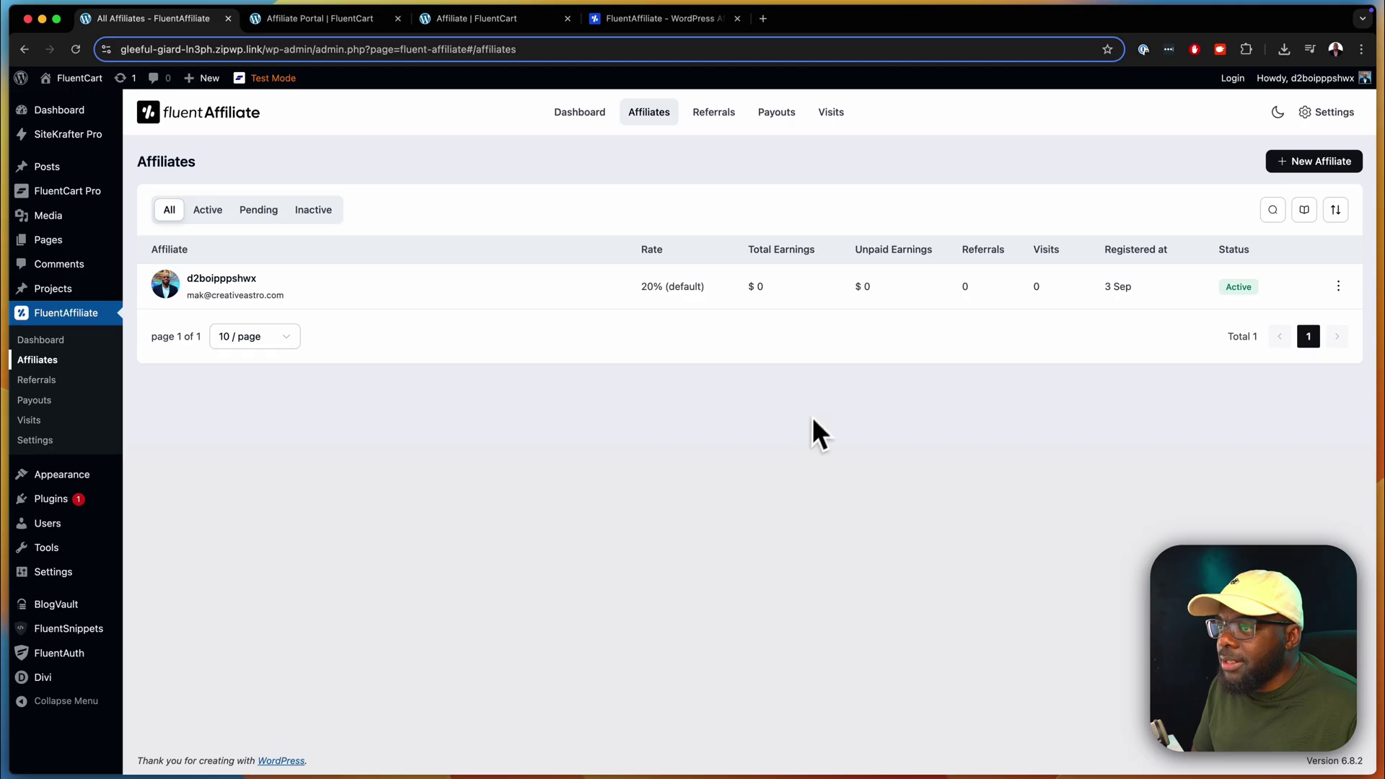
- Open affiliate #1's overview and copy its base referral URL to the clipboard
left_click(100, 342)
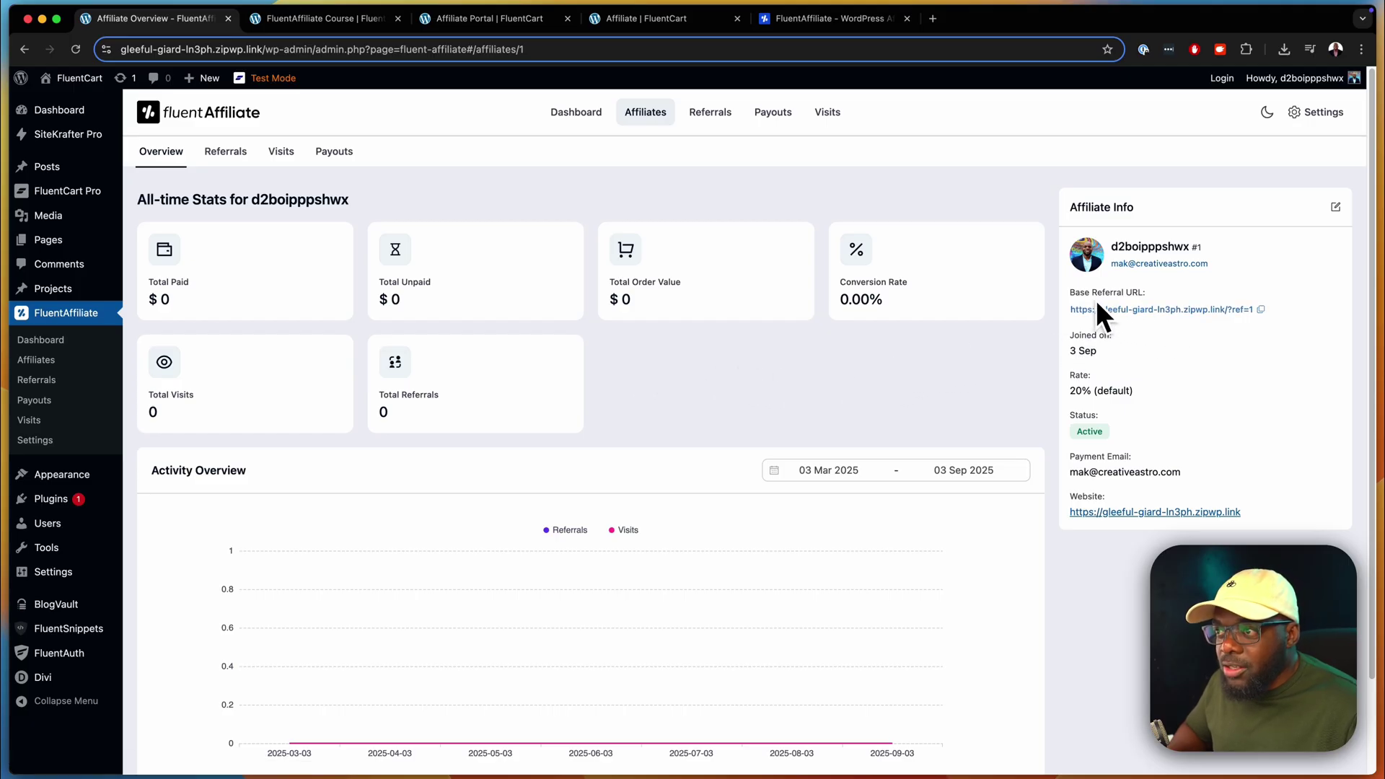
left_click(1261, 310)
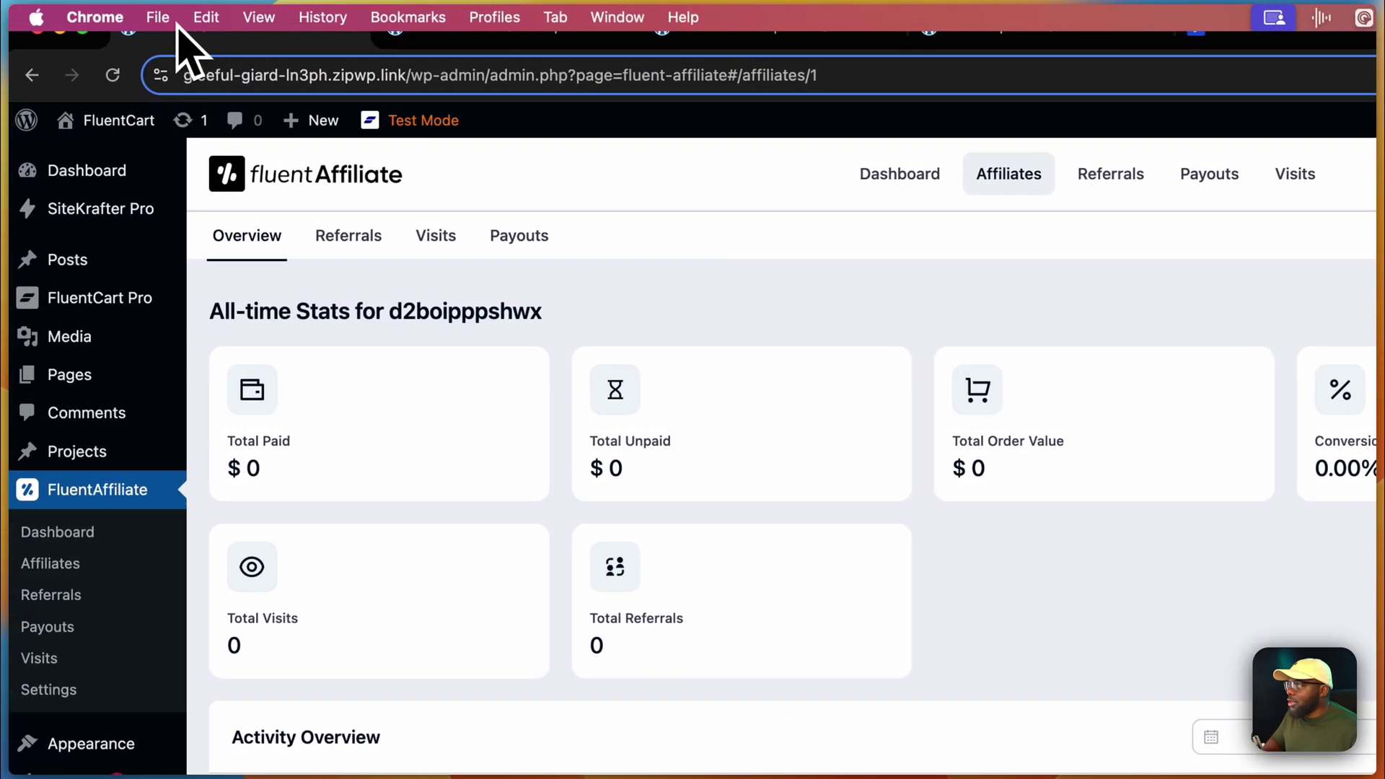
left_click(161, 18)
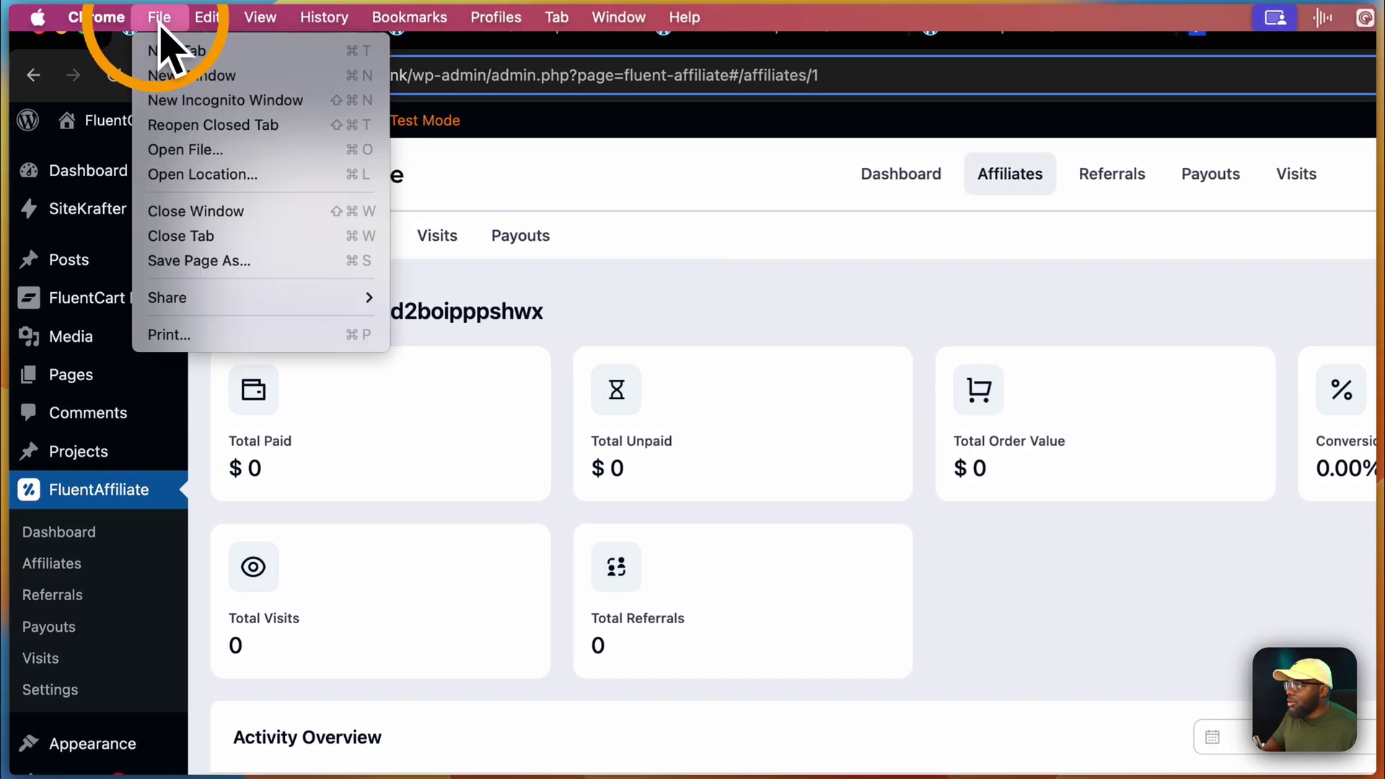
- Load the site in a new Incognito window through the copied ref=1 referral URL
left_click(252, 107)
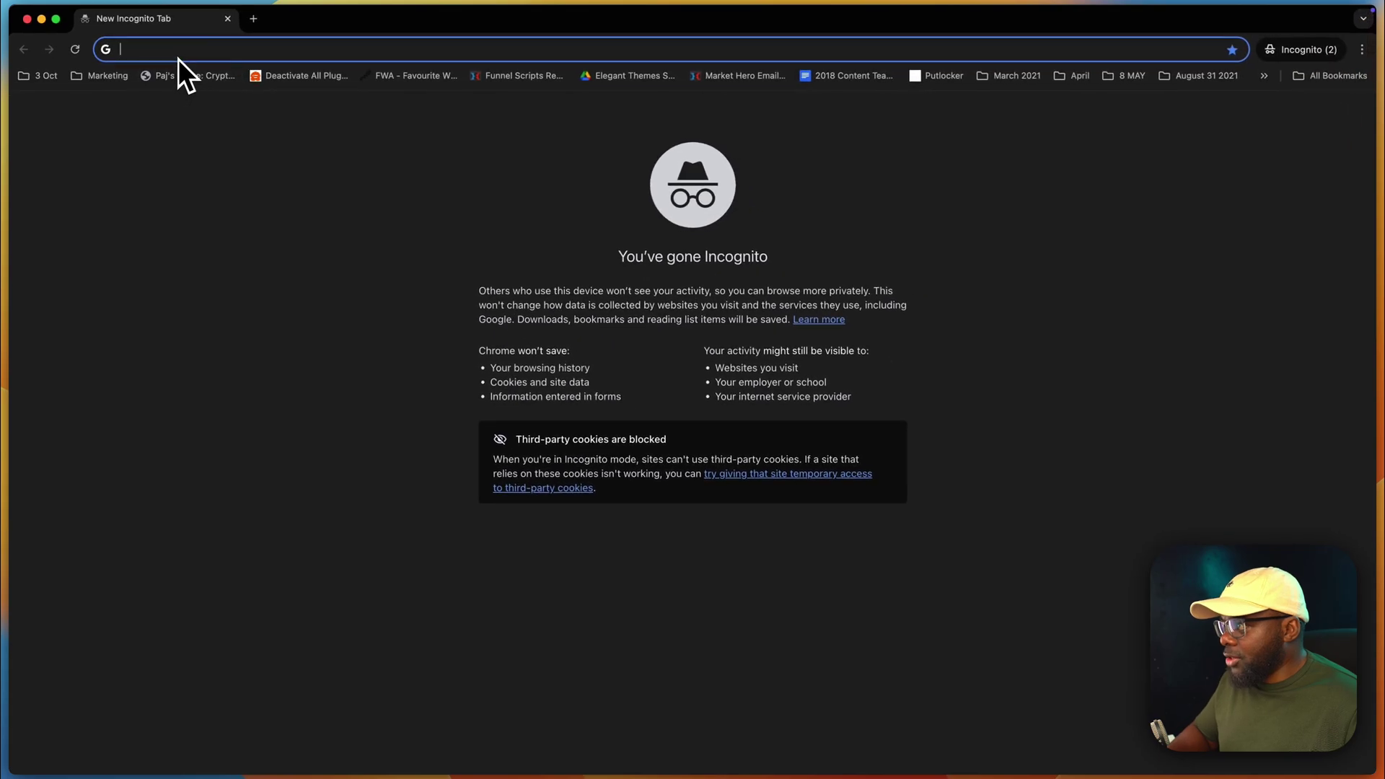
key("cmd+v")
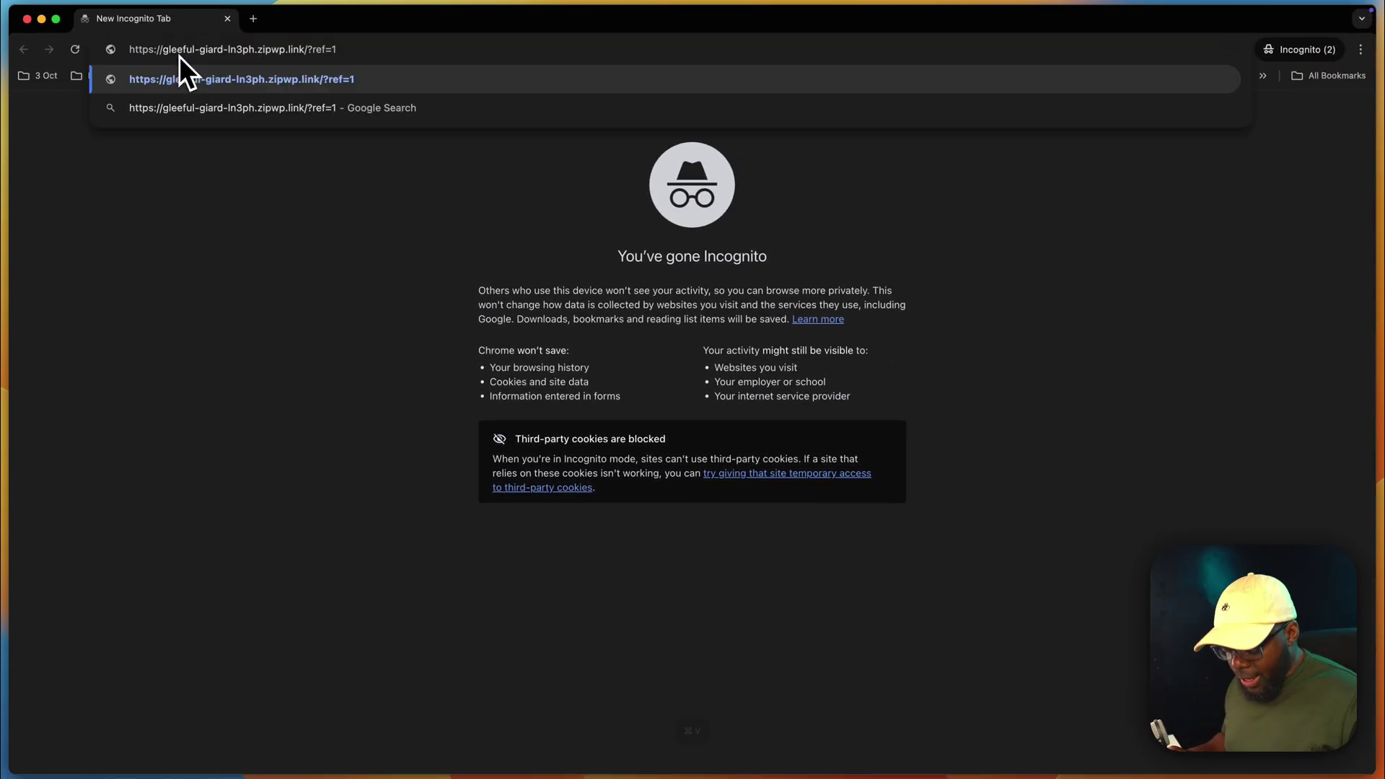
key("Return")
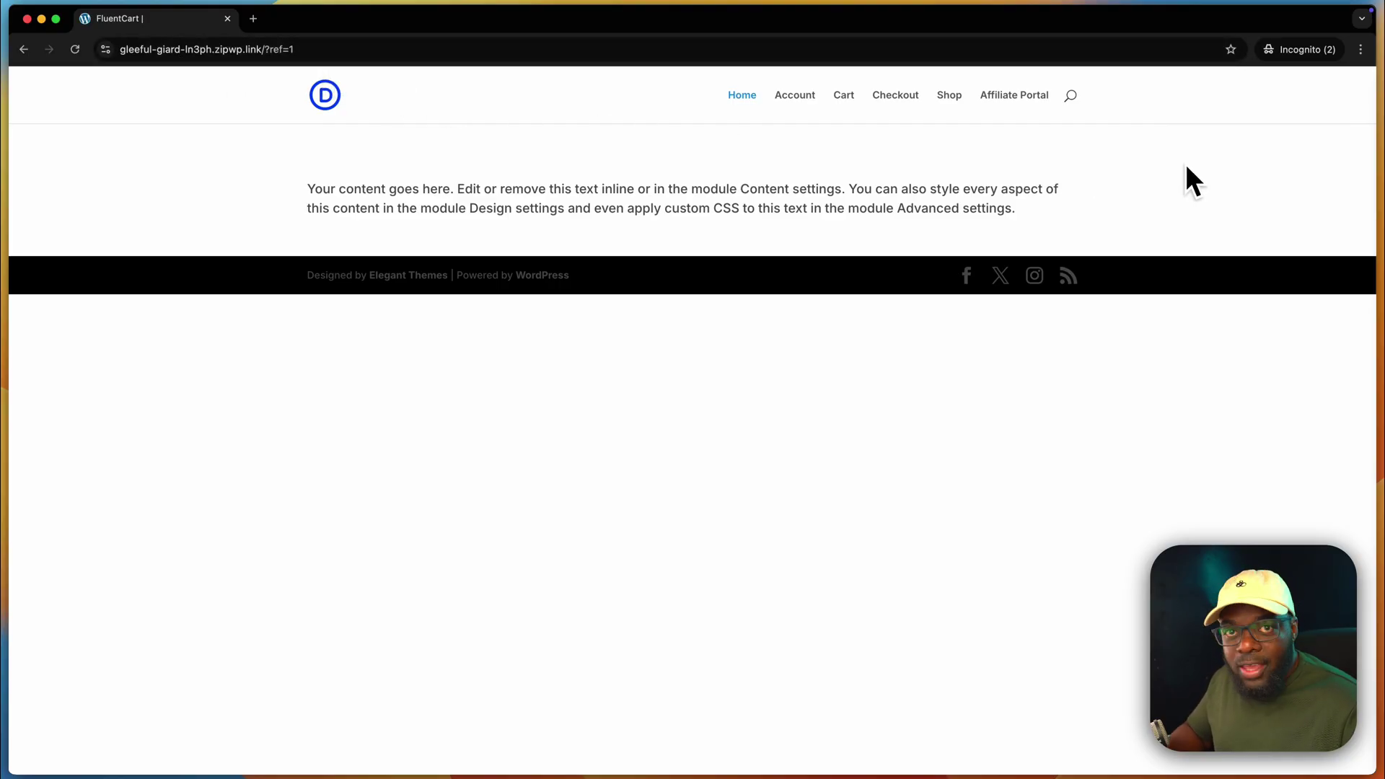
- Add the FluentAffiliate Course from the Shop to the cart
left_click(949, 94)
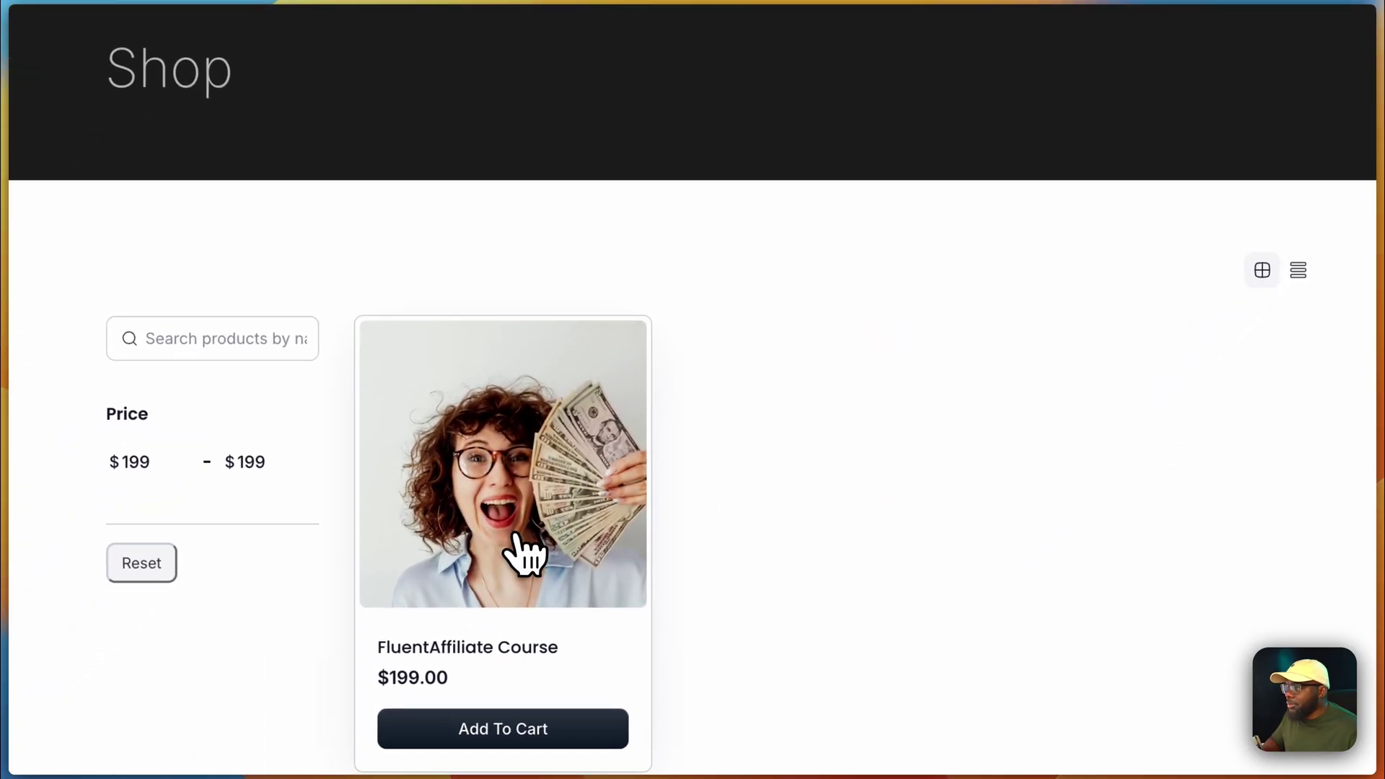
left_click(516, 542)
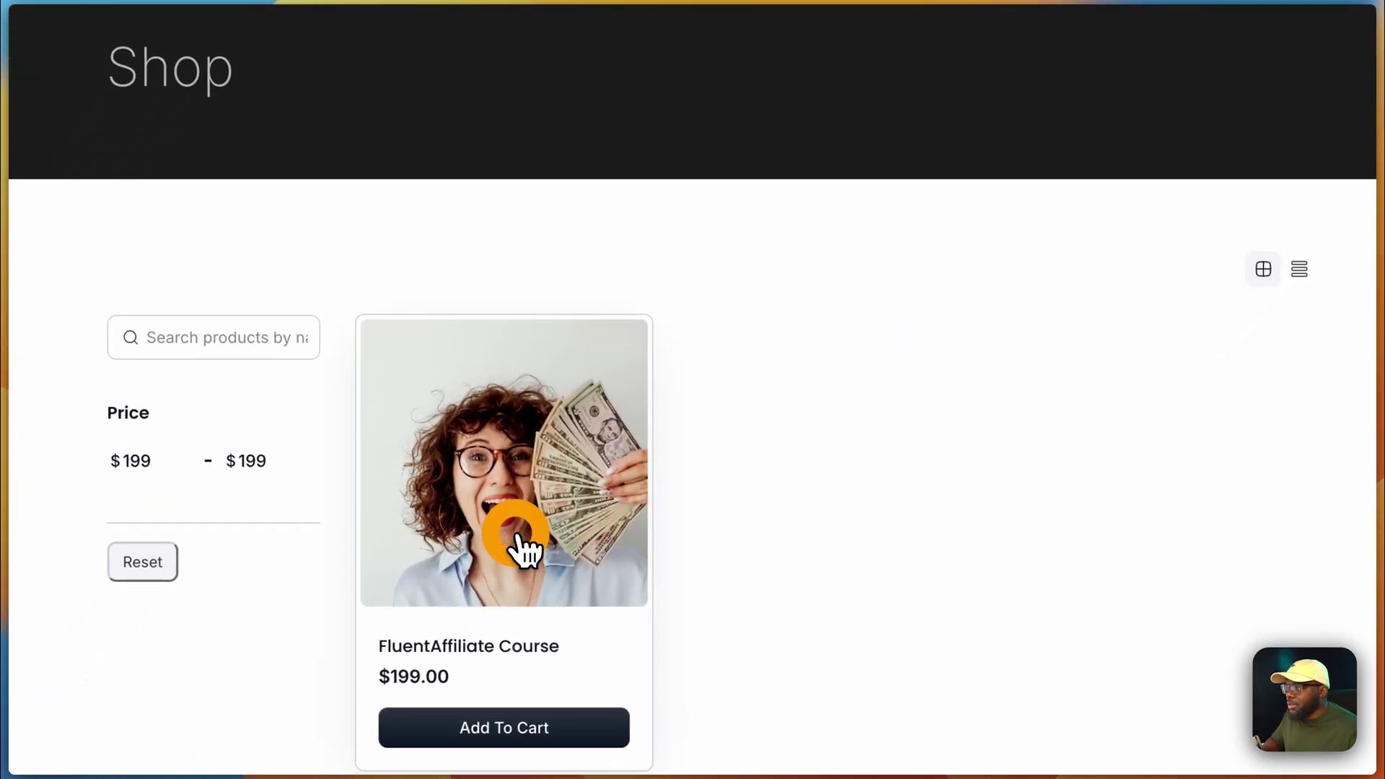
scroll(563, 555, "down", 1)
scroll(606, 554, "down", 5)
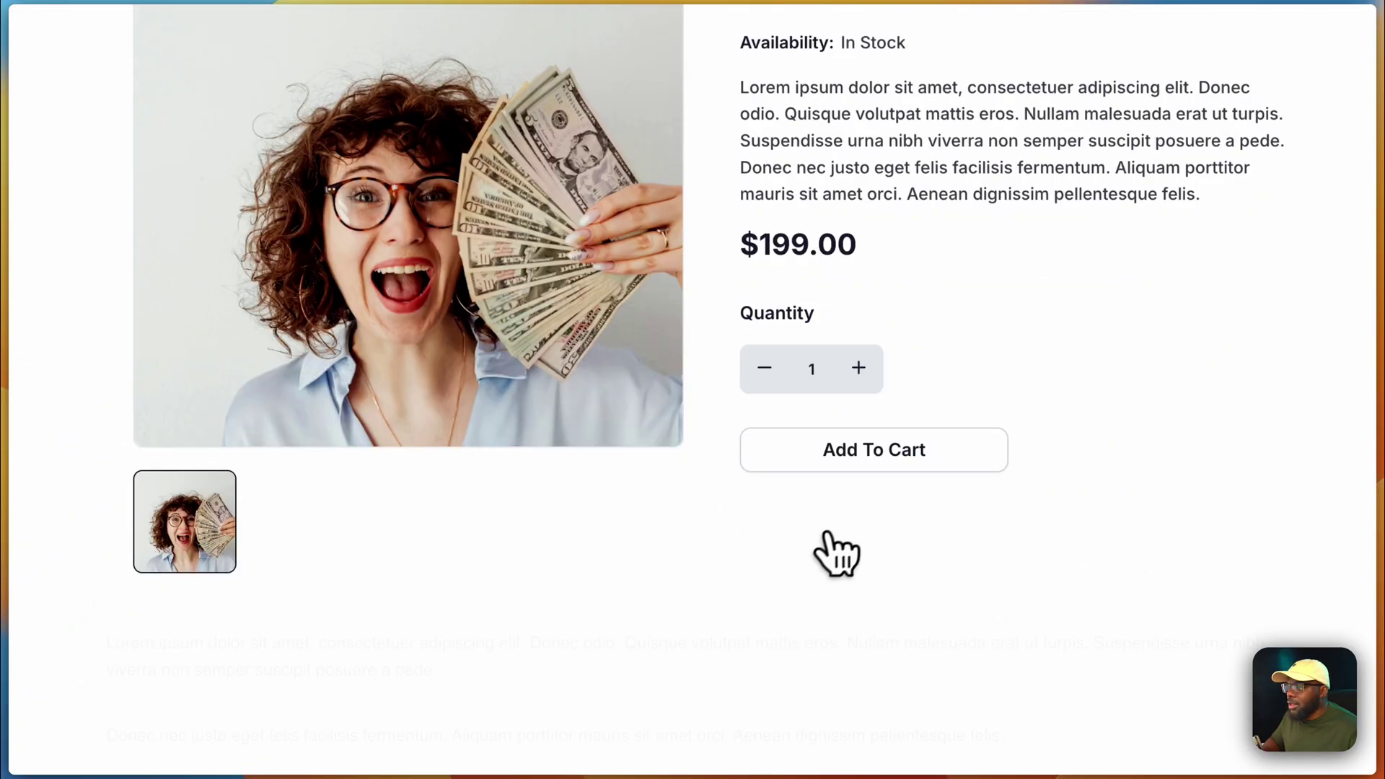
left_click(885, 477)
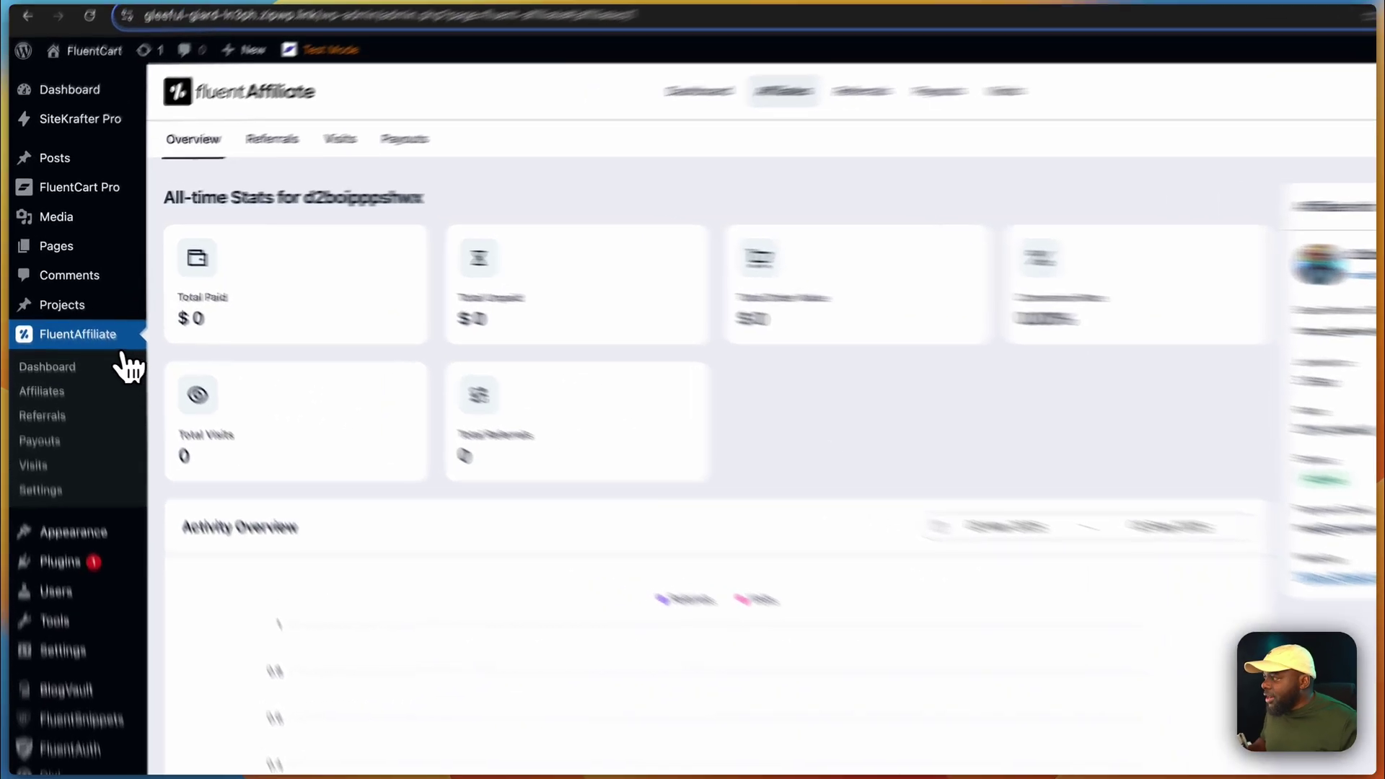
- Check the affiliate's Percentage rate in the editor, close it unsaved, then view the empty Referrals list
left_click(72, 315)
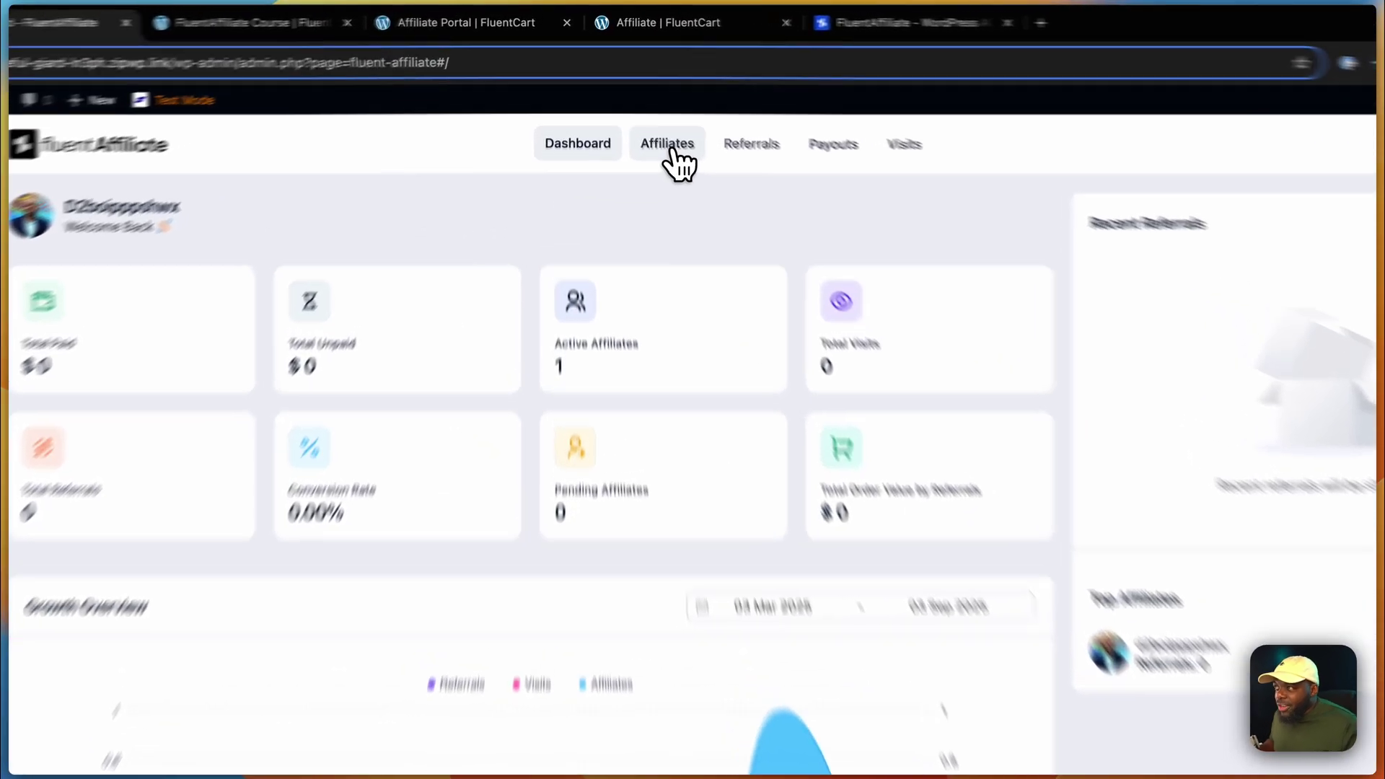
left_click(670, 148)
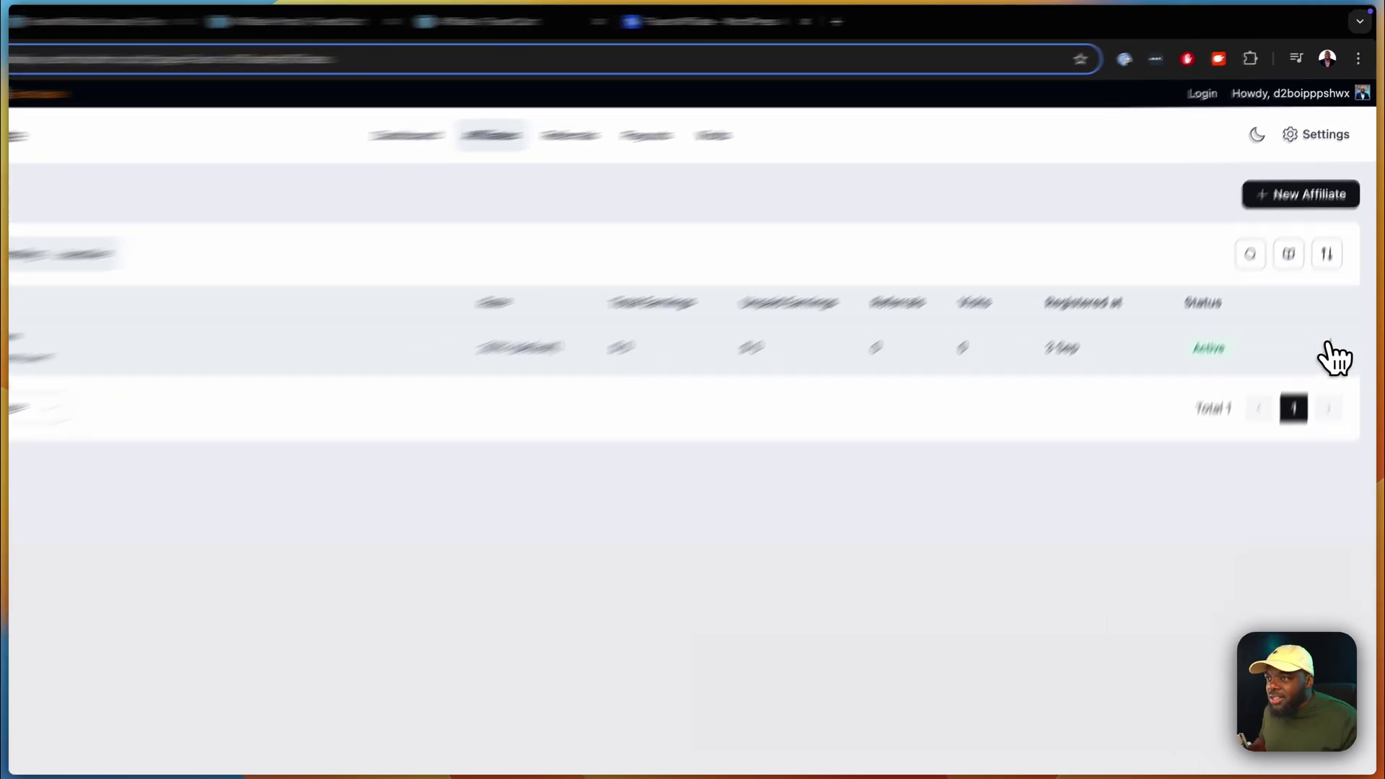
left_click(1337, 286)
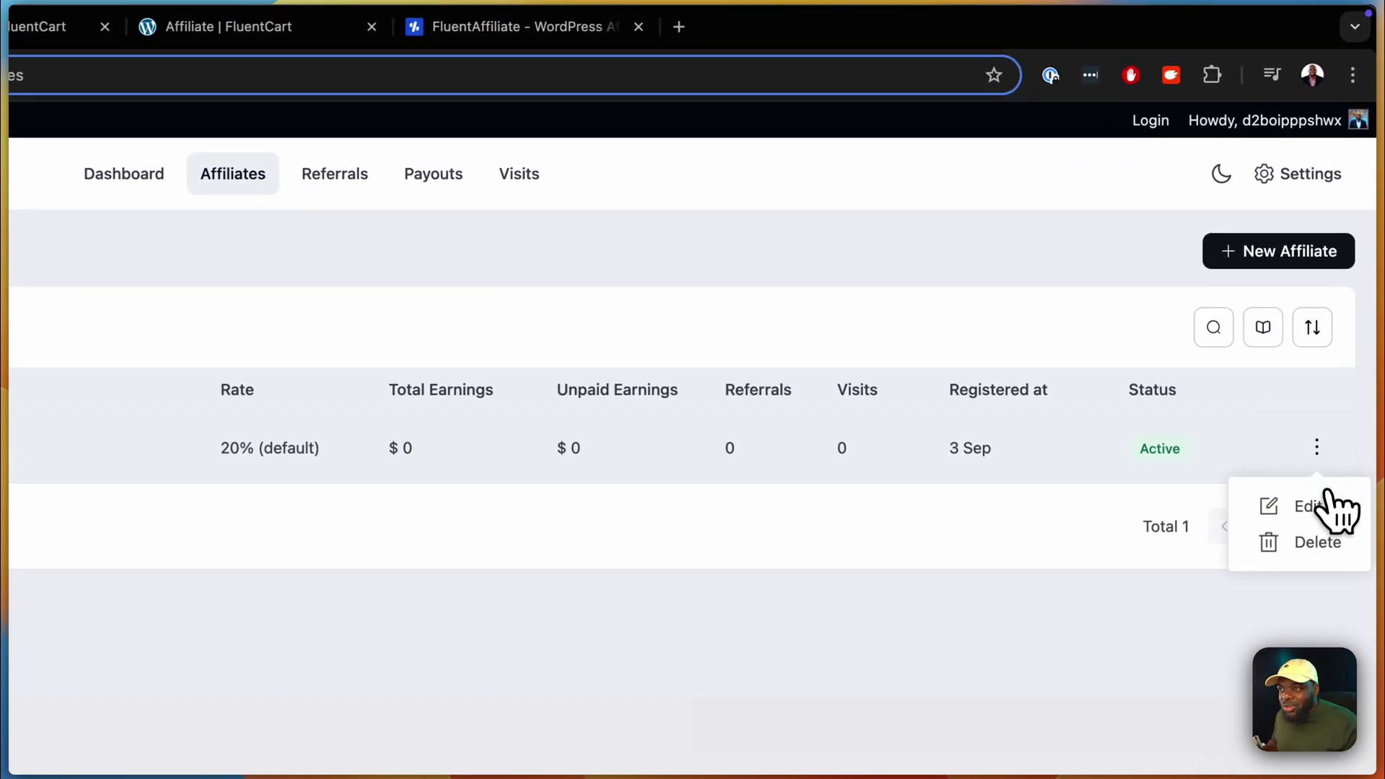
left_click(1324, 507)
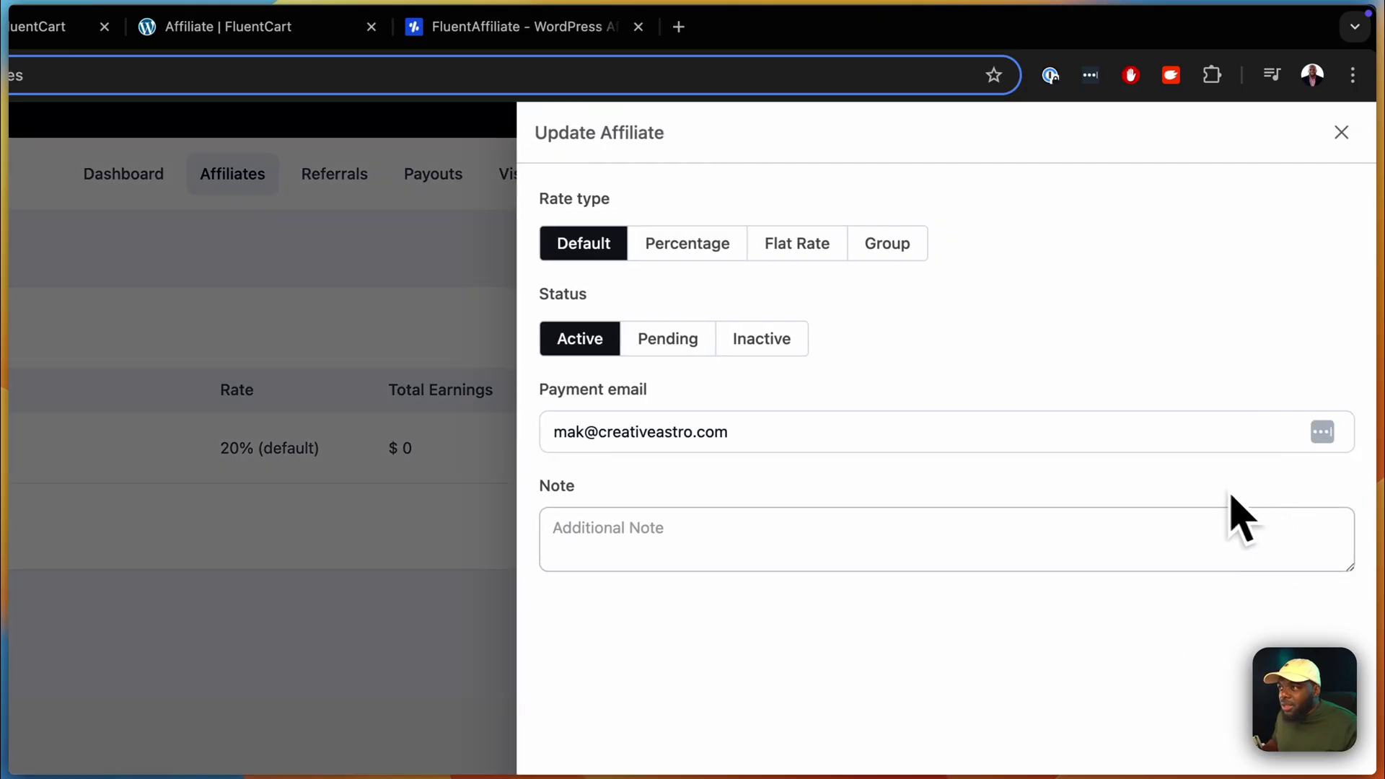
left_click(685, 247)
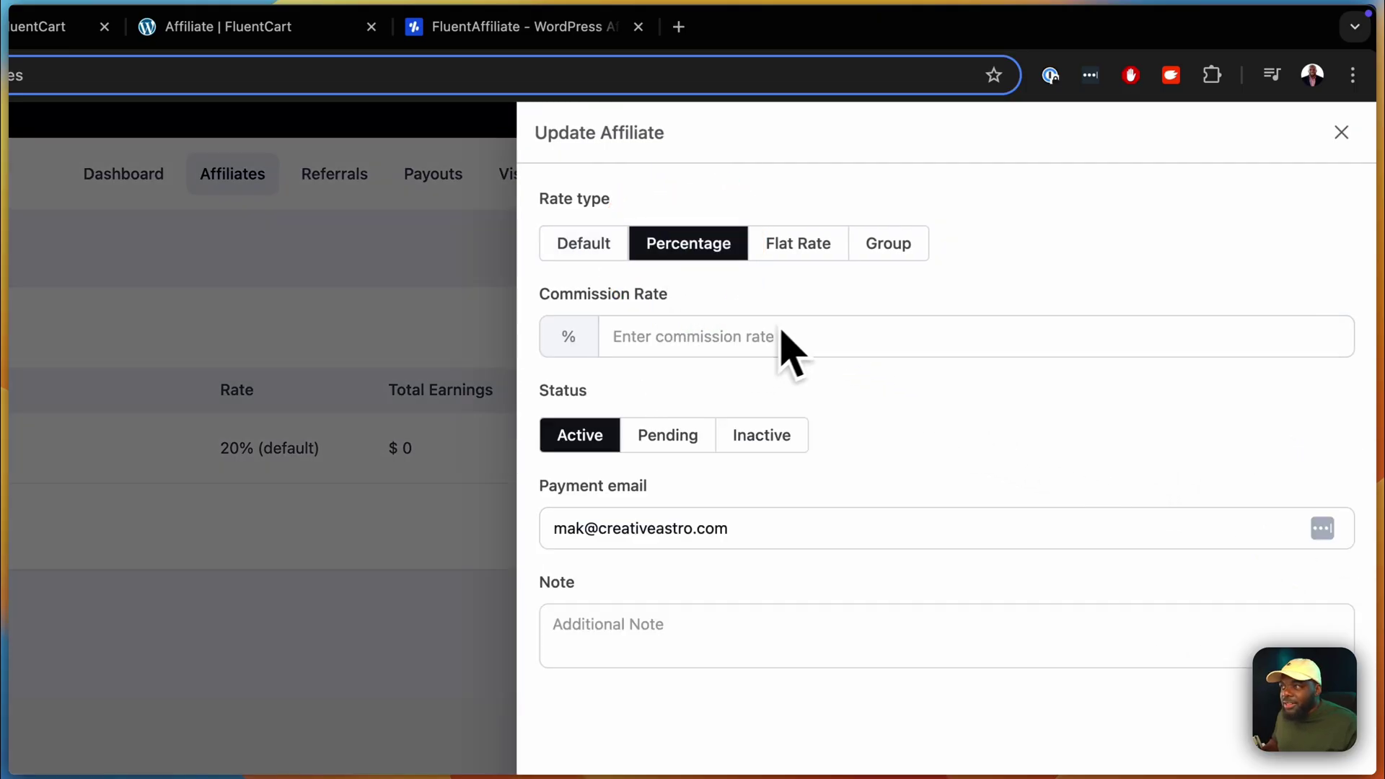
left_click(1341, 132)
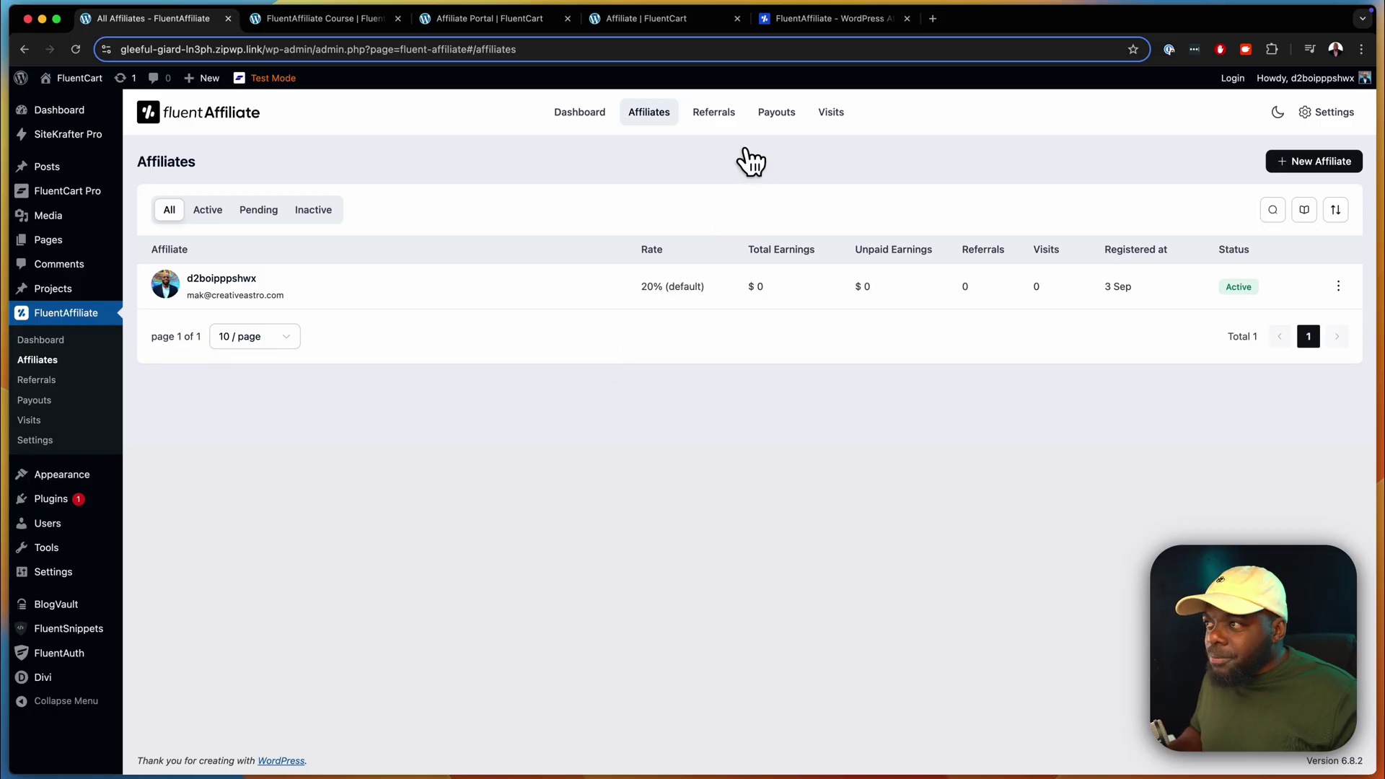
left_click(728, 115)
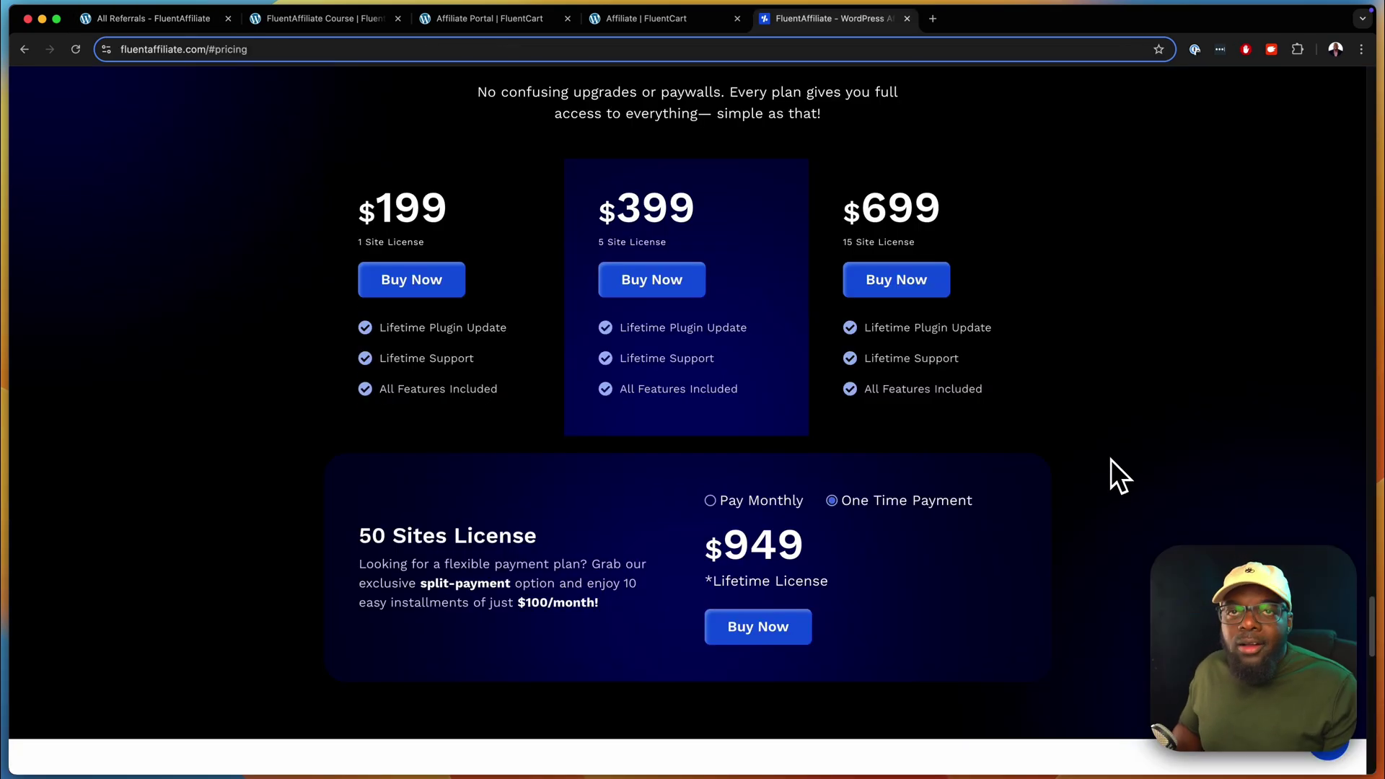
- Scroll the fluentaffiliate.com pricing section to show the $199, $399, $699 and $949 plans
scroll(1110, 458, "up", 2)
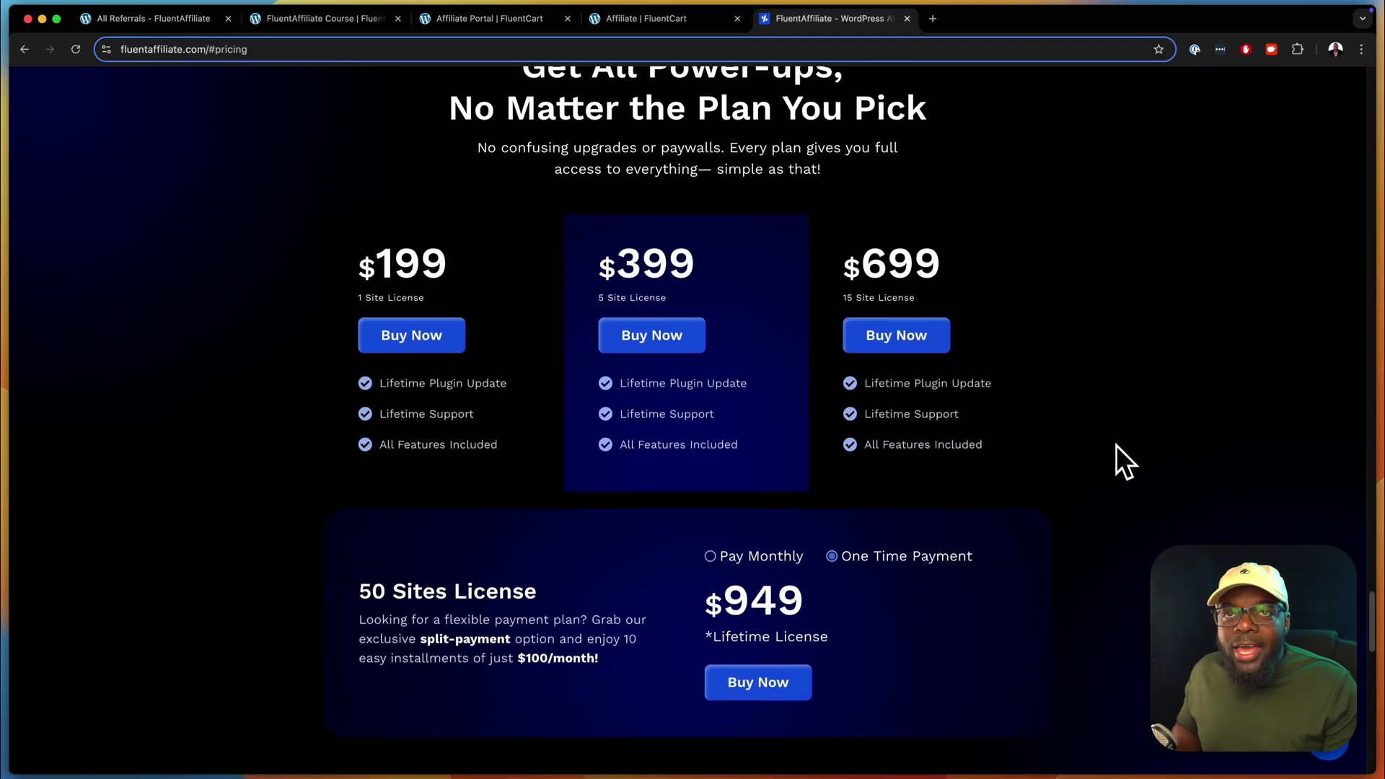
scroll(1117, 436, "up", 1)
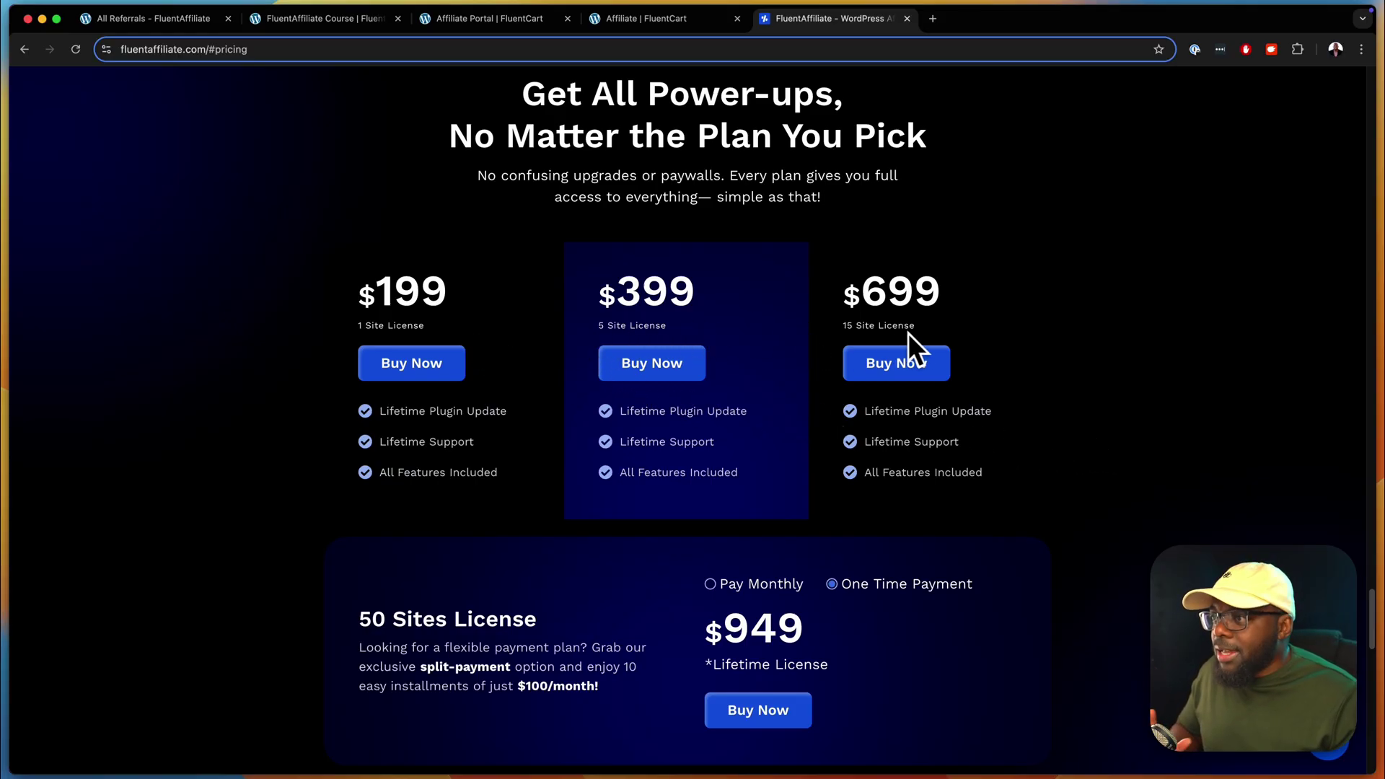
scroll(944, 327, "down", 3)
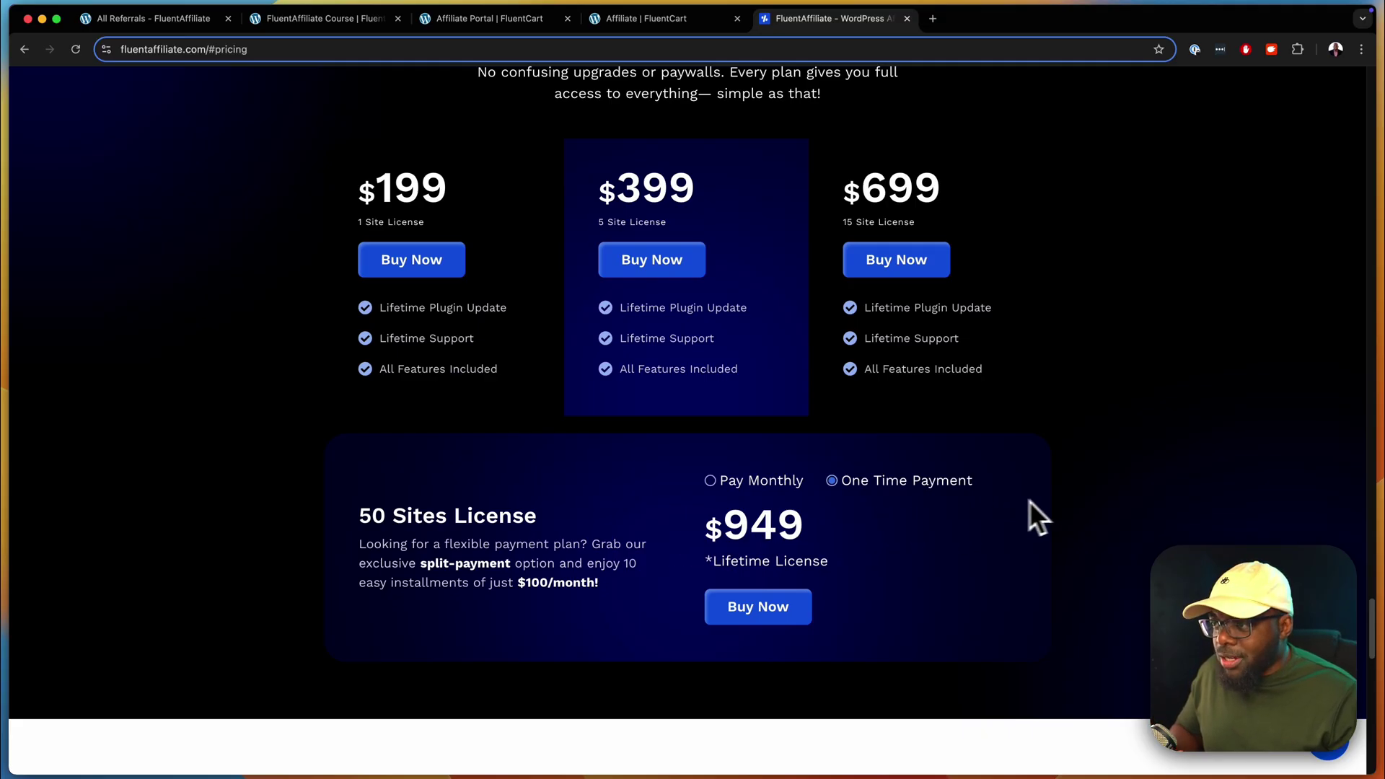
scroll(1158, 489, "up", 3)
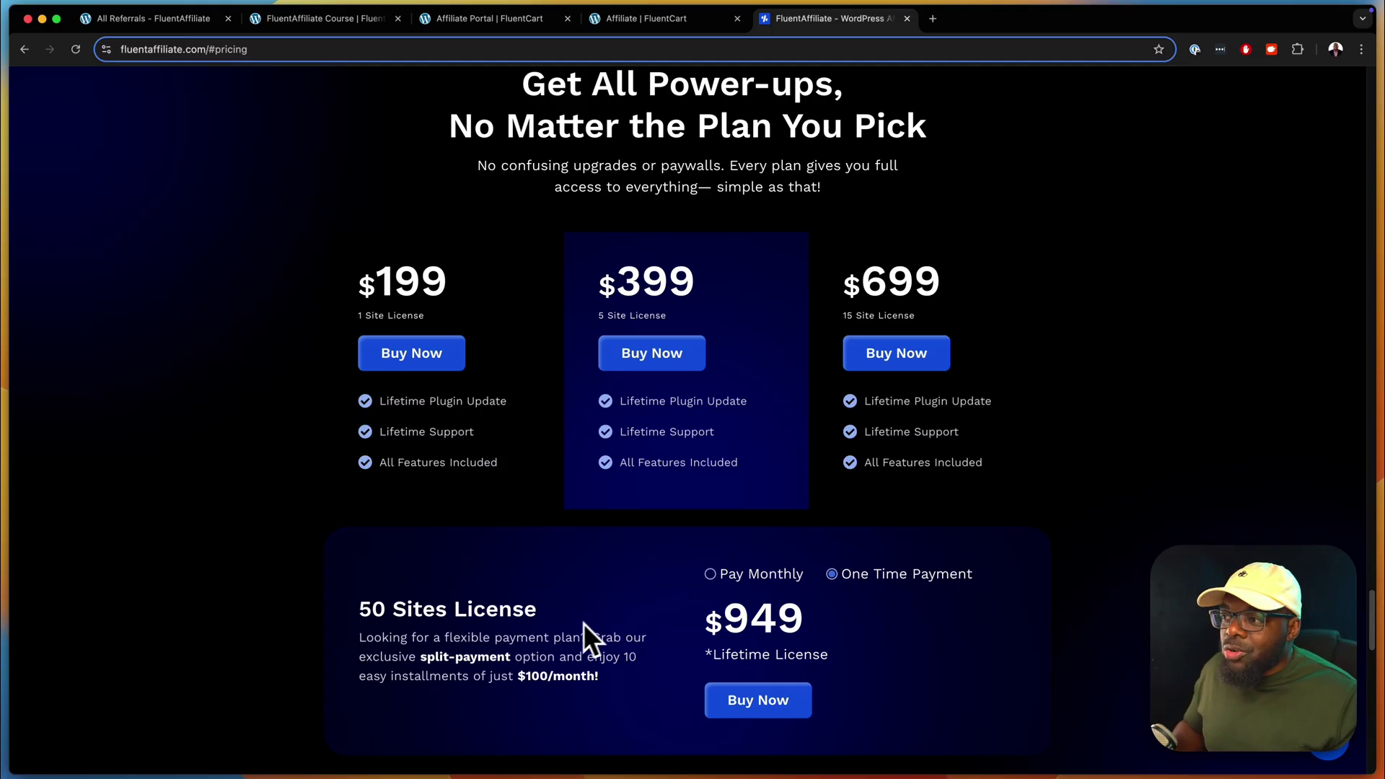
left_click_drag(728, 620, 802, 616)
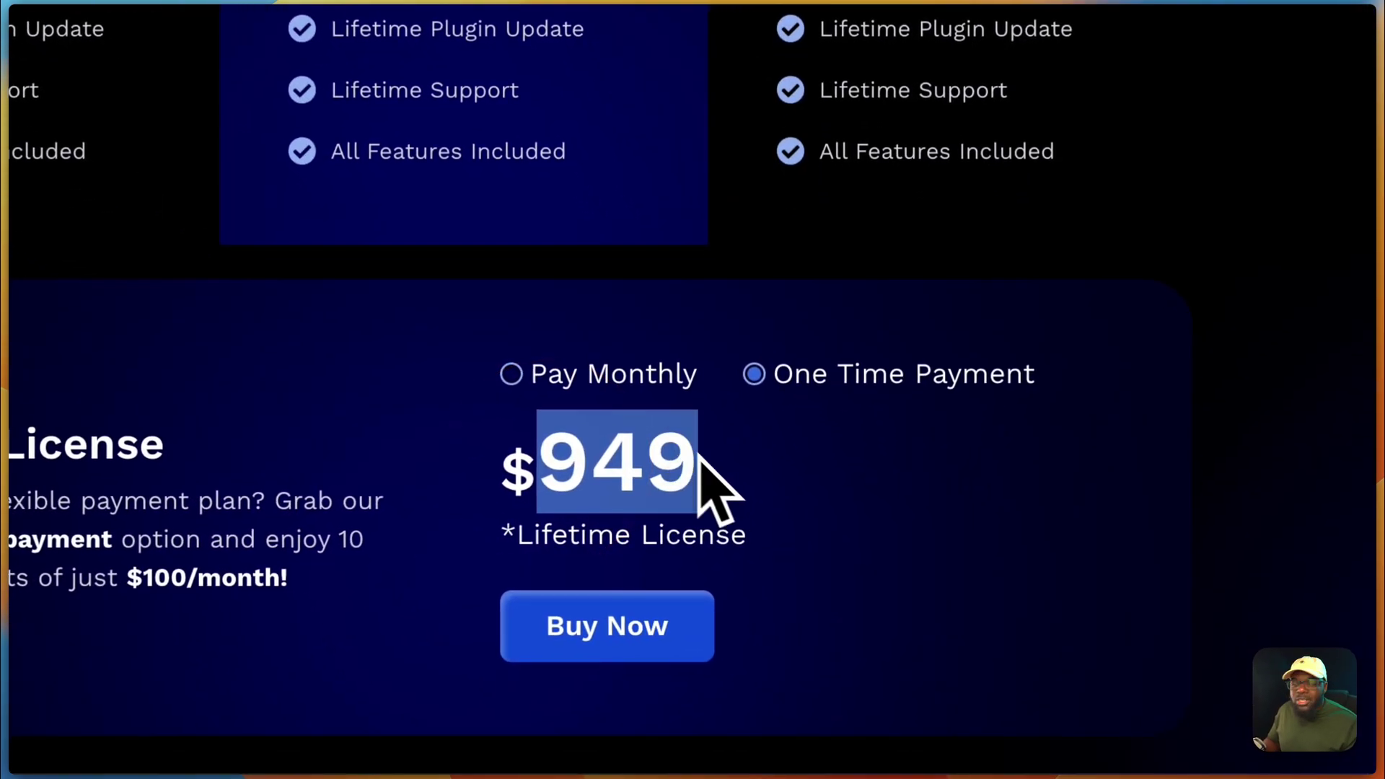
left_click(827, 507)
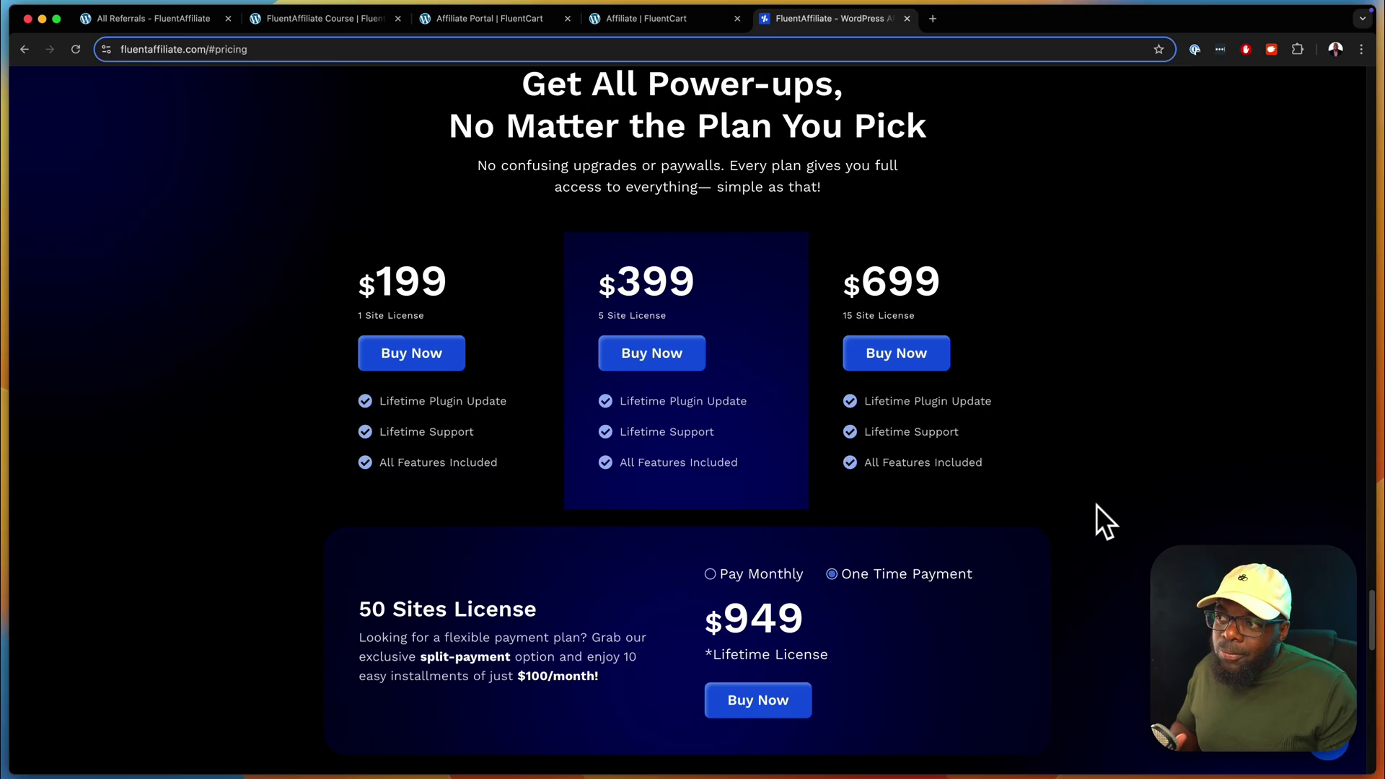
scroll(1133, 478, "up", 1)
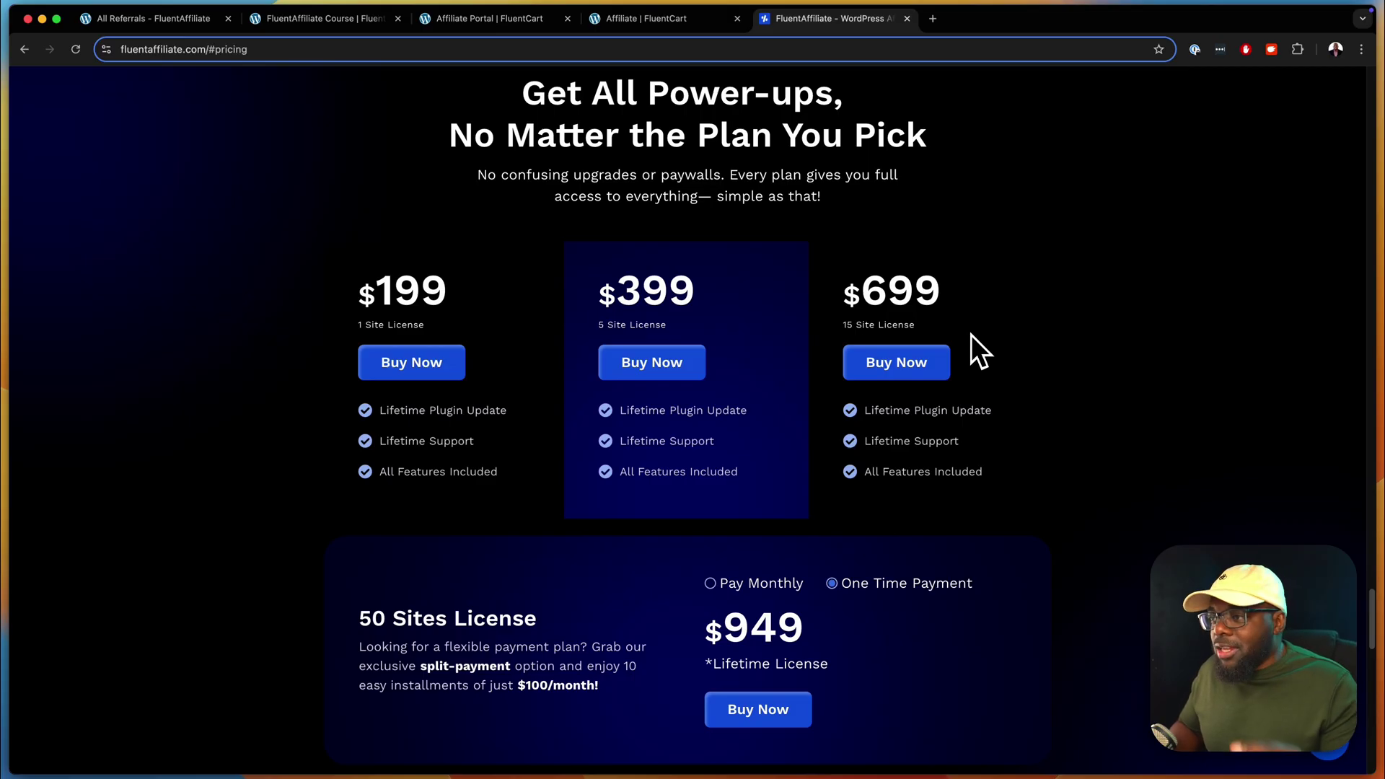
scroll(1006, 308, "up", 1)
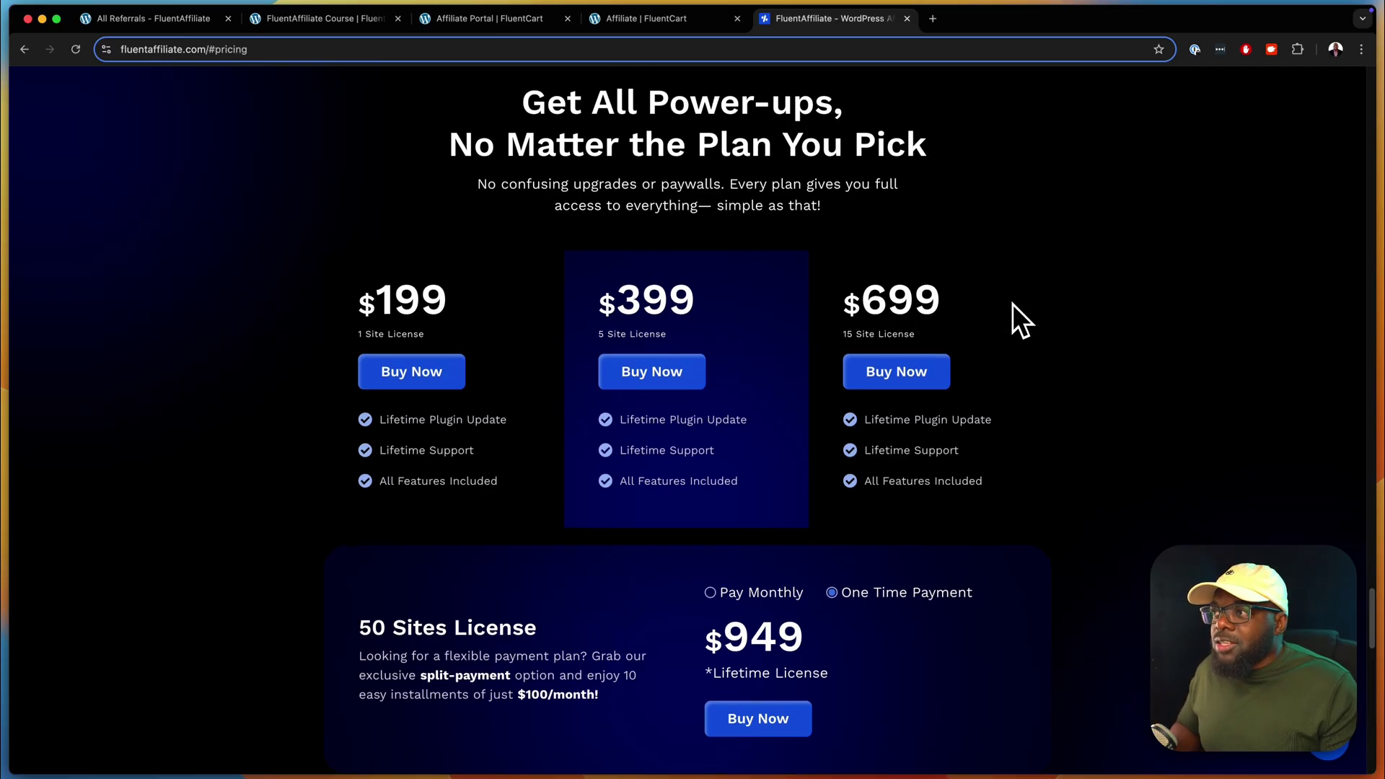